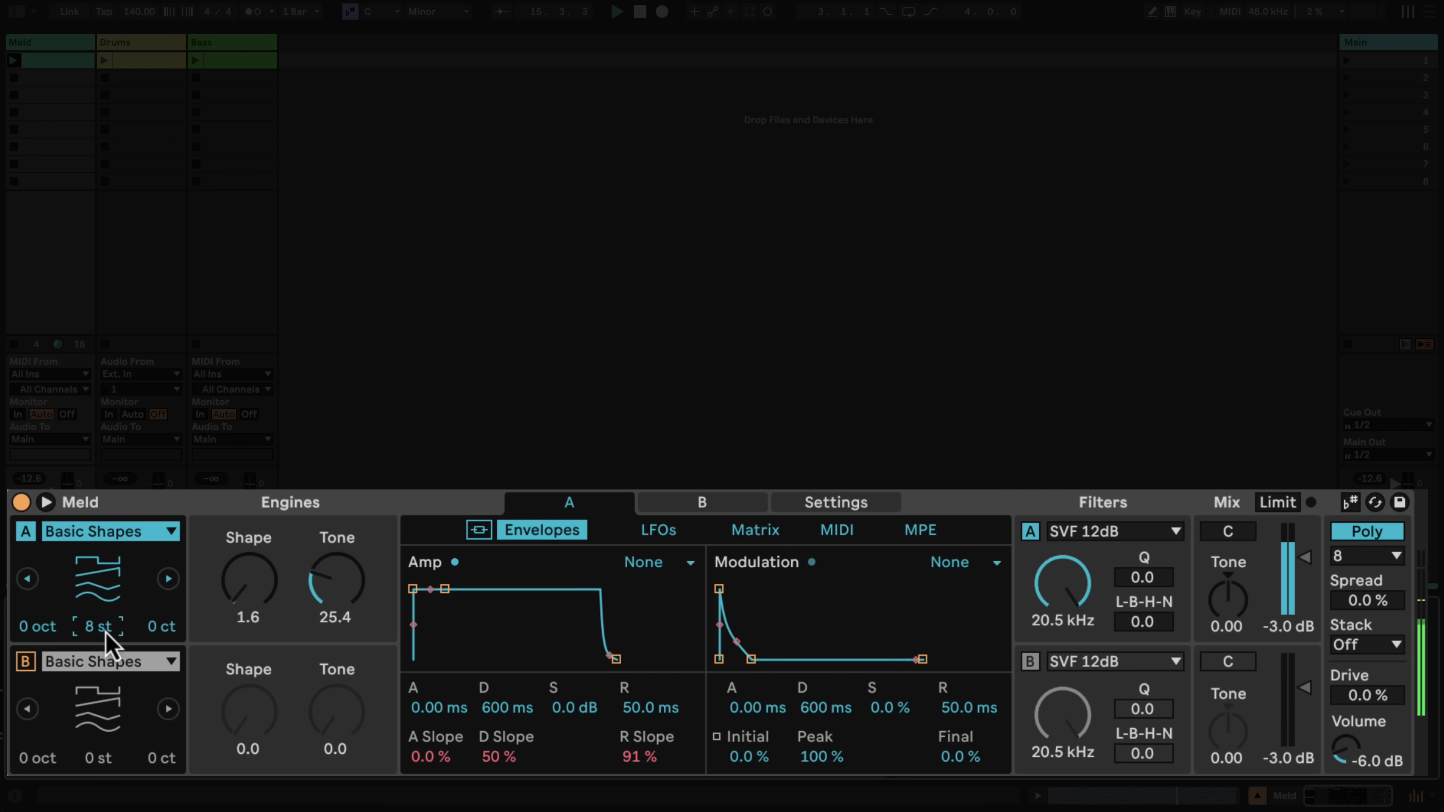
Reset engine A's semitone transposition to 0 st and its Shape to 0.0.
{"action": "double_click", "coordinate": [160, 633]}
{"action": "left_click_drag", "start_coordinate": [248, 620], "coordinate": [280, 628]}
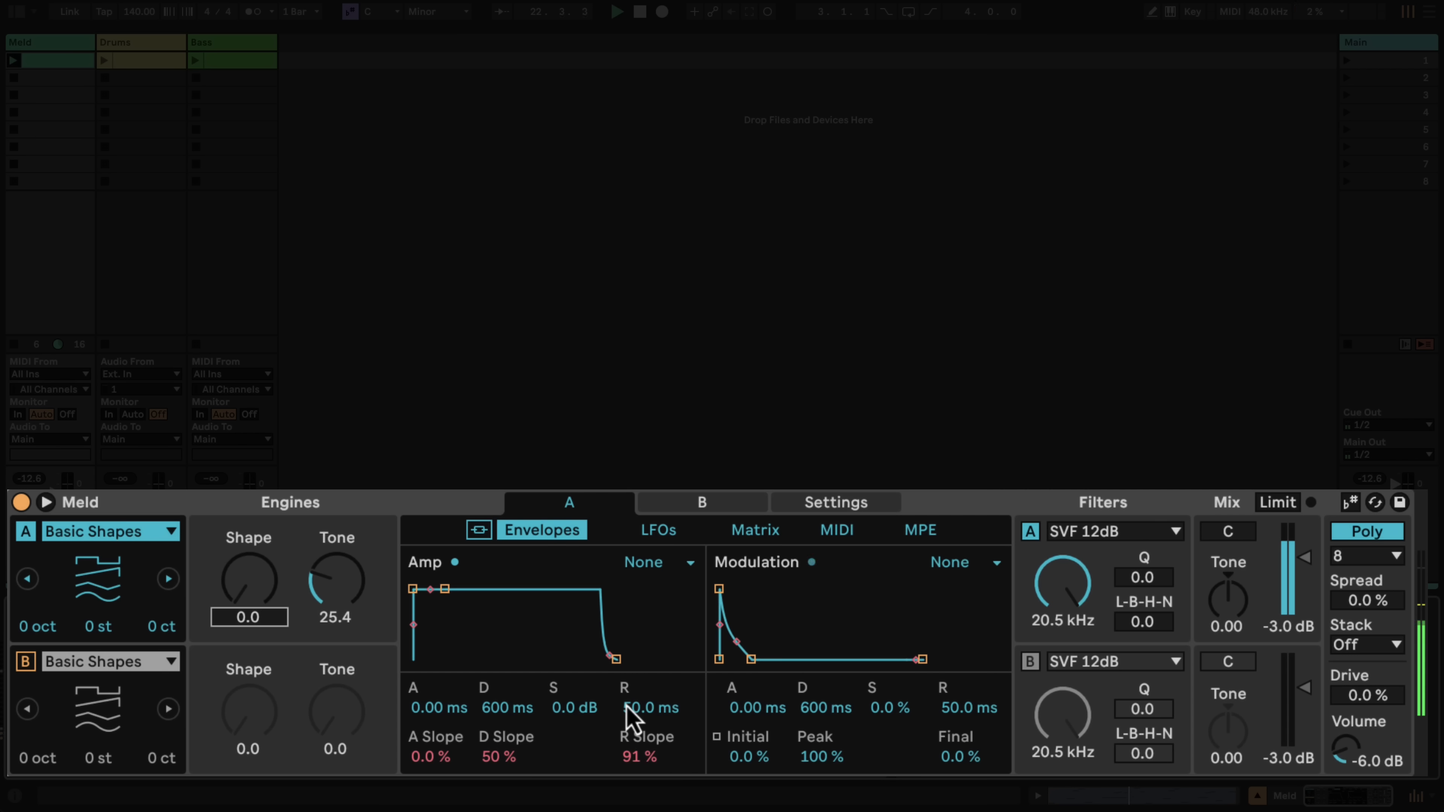
Shape engine A's Amp envelope with 19.4 ms attack, 1.54 s decay, -16 dB sustain, 2.06 s release, 66 % decay slope and 100 % release slope.
{"action": "left_click_drag", "start_coordinate": [641, 712], "coordinate": [545, 714]}
{"action": "left_click_drag", "start_coordinate": [423, 717], "coordinate": [423, 713]}
{"action": "mouse_move", "coordinate": [456, 627]}
{"action": "left_mouse_down"}
{"action": "mouse_move", "coordinate": [479, 605]}
{"action": "mouse_move", "coordinate": [470, 653]}
{"action": "mouse_move", "coordinate": [450, 633]}
{"action": "mouse_move", "coordinate": [452, 604]}
{"action": "left_mouse_up"}
{"action": "left_click_drag", "start_coordinate": [623, 659], "coordinate": [625, 661]}
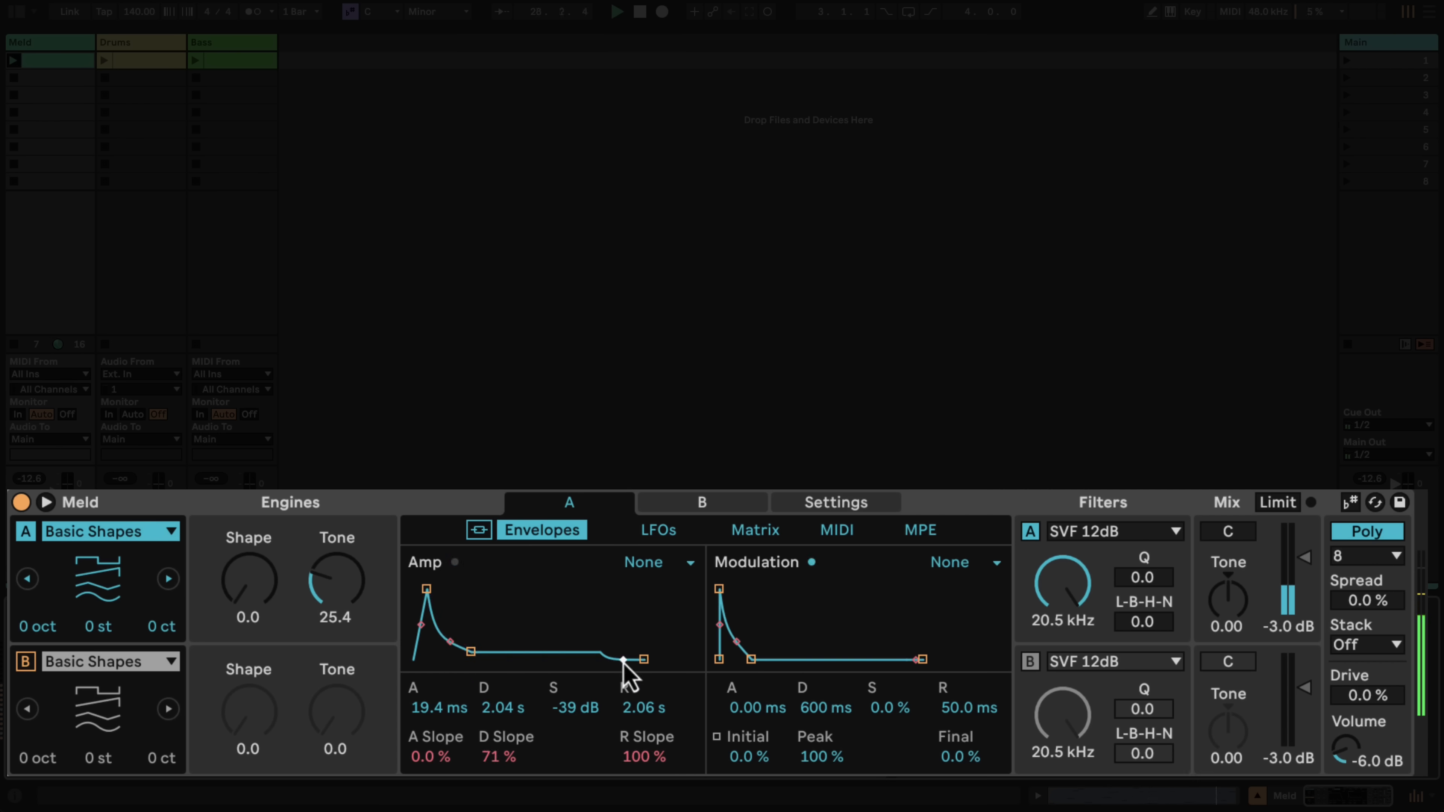
{"action": "left_click_drag", "start_coordinate": [450, 631], "coordinate": [450, 641]}
{"action": "left_click_drag", "start_coordinate": [471, 651], "coordinate": [467, 631]}
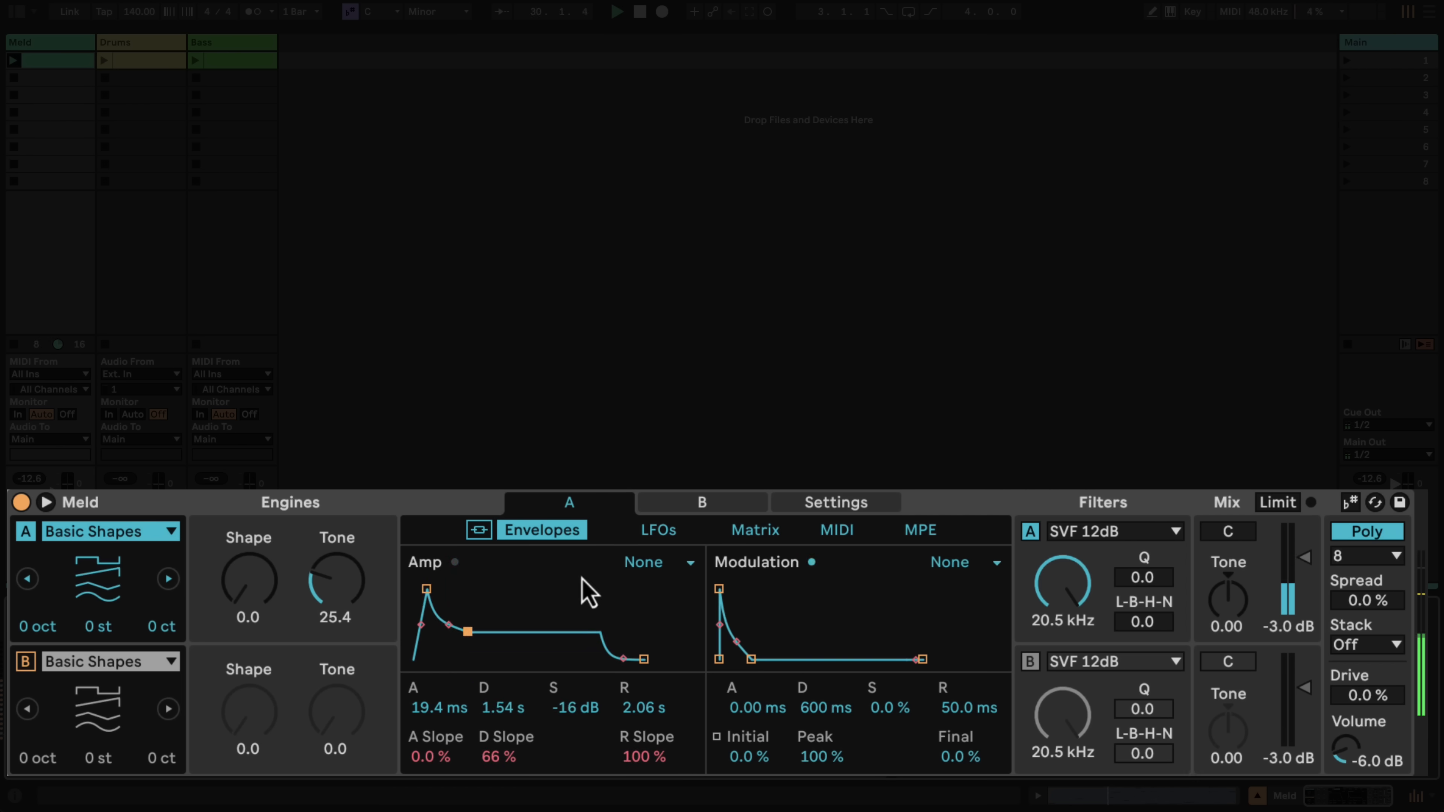
Try the Trigger loop mode on the Amp envelope with the sustain at -21 dB.
{"action": "left_click", "coordinate": [658, 565]}
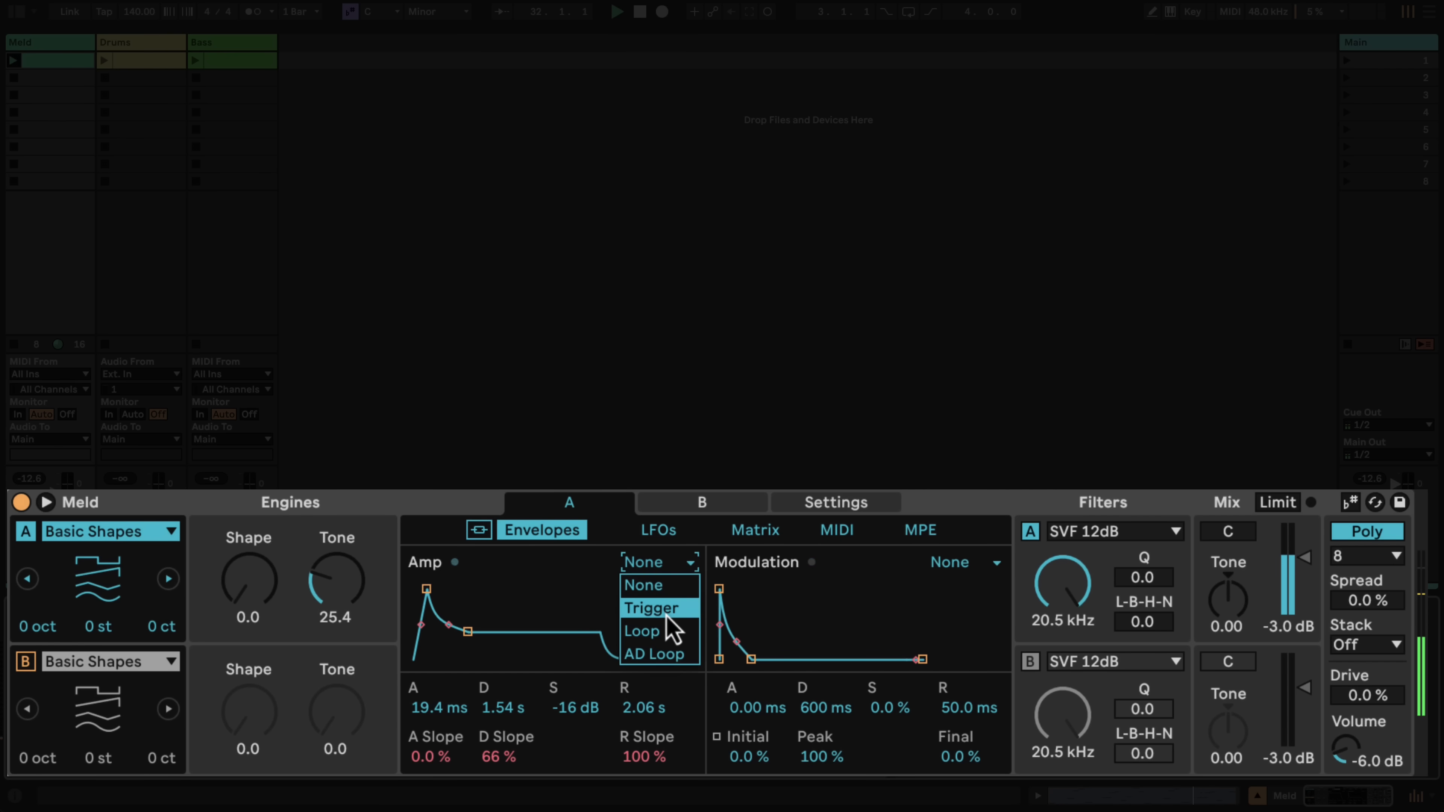
{"action": "left_click", "coordinate": [667, 608]}
{"action": "left_click_drag", "start_coordinate": [579, 708], "coordinate": [622, 677]}
Try the Loop mode on the Amp envelope with varied decay times and a 20.9 ms release.
{"action": "left_click", "coordinate": [659, 563]}
{"action": "left_click", "coordinate": [668, 638]}
{"action": "left_click_drag", "start_coordinate": [510, 706], "coordinate": [511, 710]}
{"action": "left_click_drag", "start_coordinate": [624, 704], "coordinate": [642, 716]}
{"action": "left_click_drag", "start_coordinate": [507, 718], "coordinate": [509, 734]}
{"action": "left_click_drag", "start_coordinate": [636, 711], "coordinate": [459, 706]}
Try the AD Loop mode on the Amp envelope with 7.54 ms attack and 25.3 ms decay.
{"action": "left_click", "coordinate": [659, 566]}
{"action": "left_click", "coordinate": [676, 662]}
{"action": "left_click_drag", "start_coordinate": [511, 704], "coordinate": [511, 711]}
{"action": "mouse_move", "coordinate": [447, 706]}
{"action": "left_mouse_down"}
{"action": "mouse_move", "coordinate": [505, 703]}
{"action": "mouse_move", "coordinate": [448, 711]}
{"action": "left_mouse_up"}
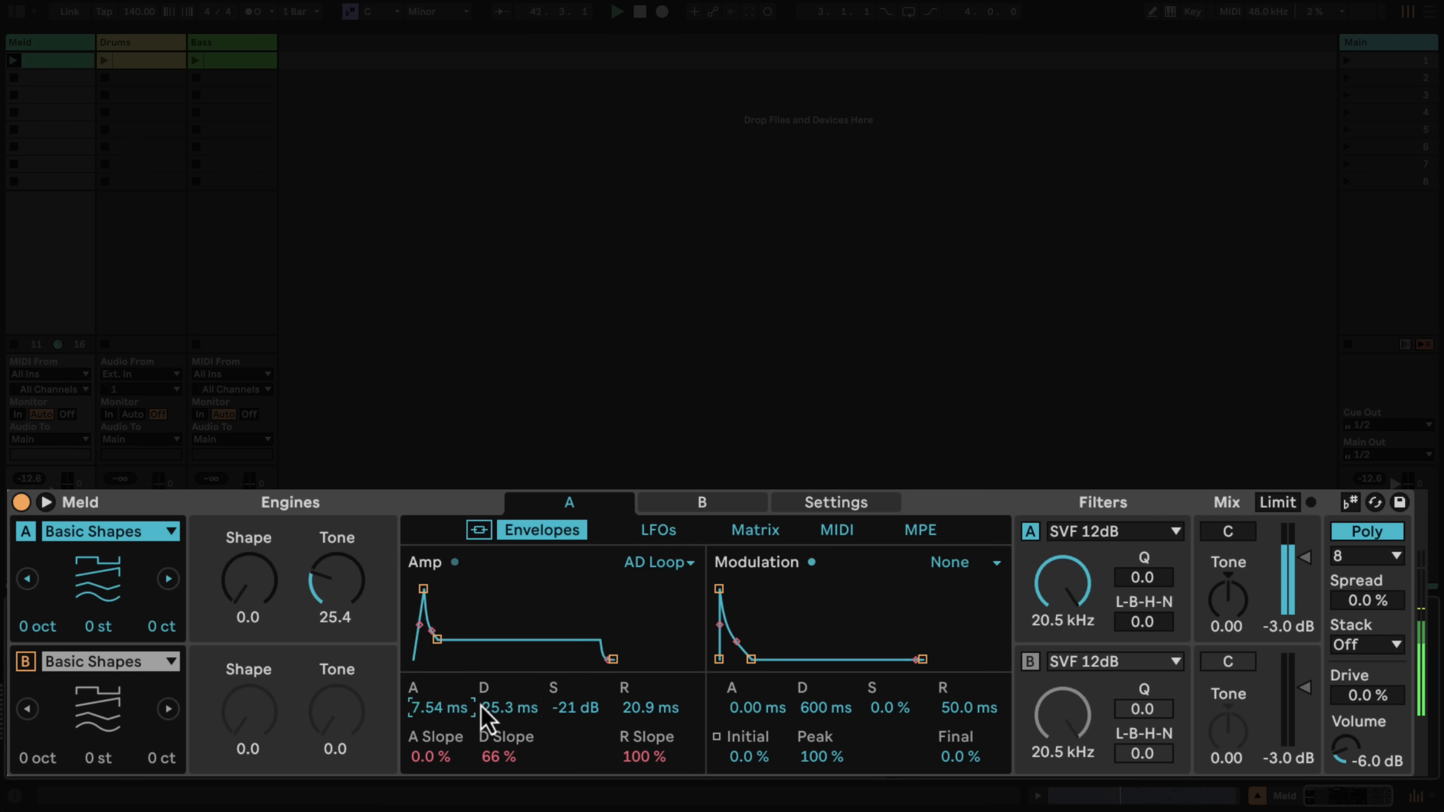
Set the Amp envelope's loop mode to None and reset decay to 600 ms, attack to 0.00 ms and sustain to 0.0 dB.
{"action": "left_click", "coordinate": [661, 571]}
{"action": "left_click", "coordinate": [669, 593]}
{"action": "left_click", "coordinate": [507, 708]}
{"action": "key", "text": "Delete"}
{"action": "left_click", "coordinate": [438, 709]}
{"action": "key", "text": "Delete"}
{"action": "left_click", "coordinate": [586, 710]}
{"action": "key", "text": "Delete"}
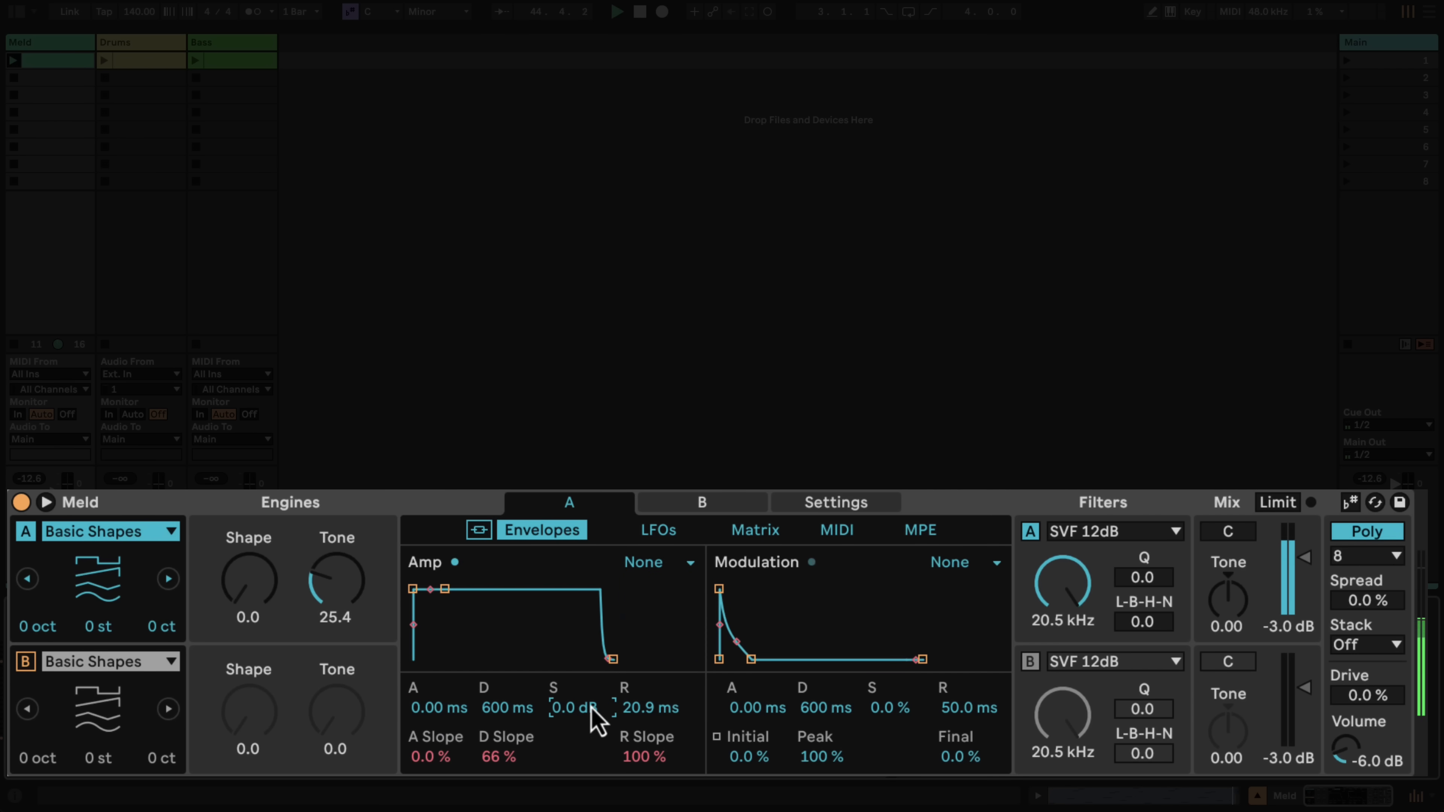
Lengthen the Amp envelope's release to 3.38 s.
{"action": "scroll", "coordinate": [647, 713], "scroll_direction": "up", "scroll_amount": 15}
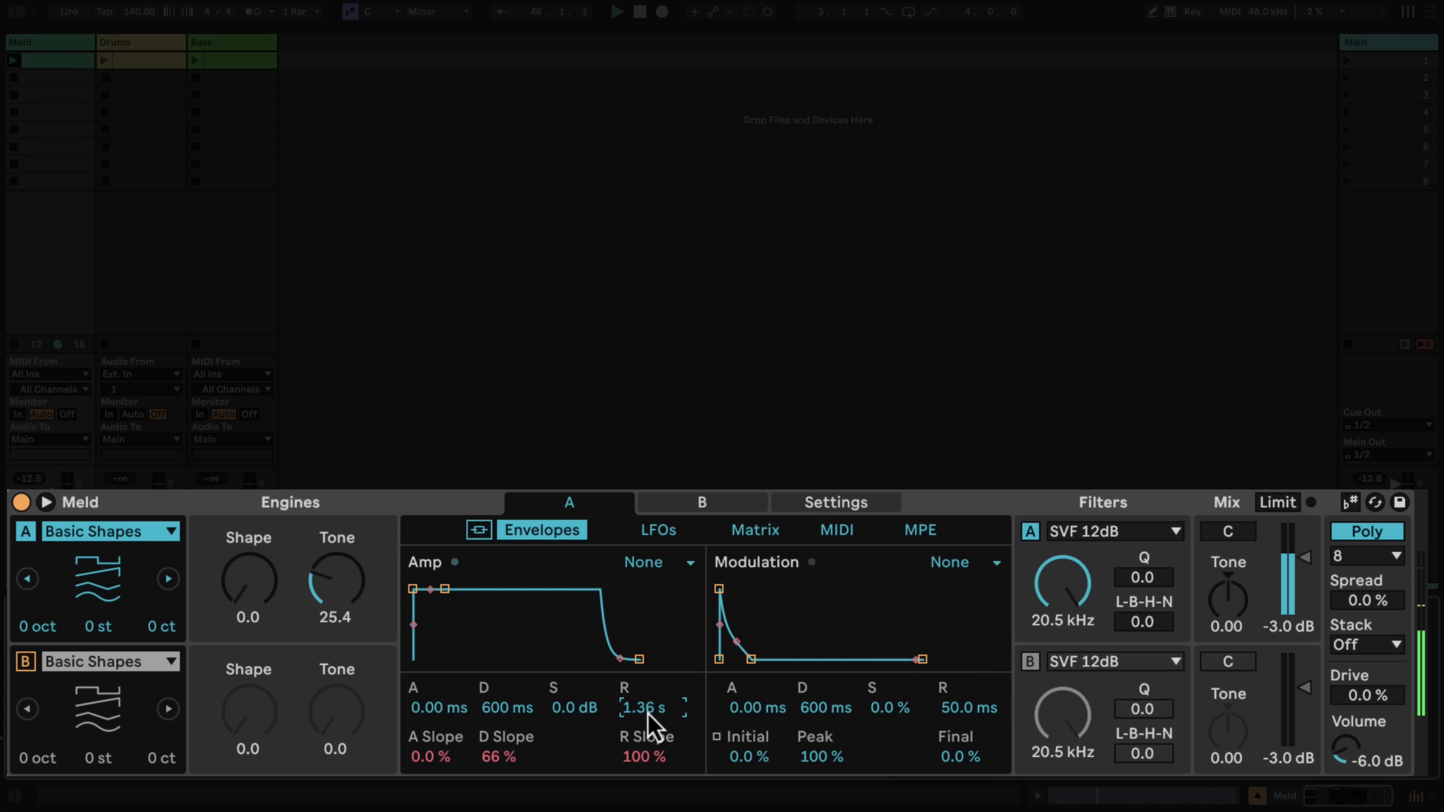
{"action": "scroll", "coordinate": [647, 713], "scroll_direction": "up", "scroll_amount": 4}
{"action": "scroll", "coordinate": [648, 713], "scroll_direction": "up", "scroll_amount": 3}
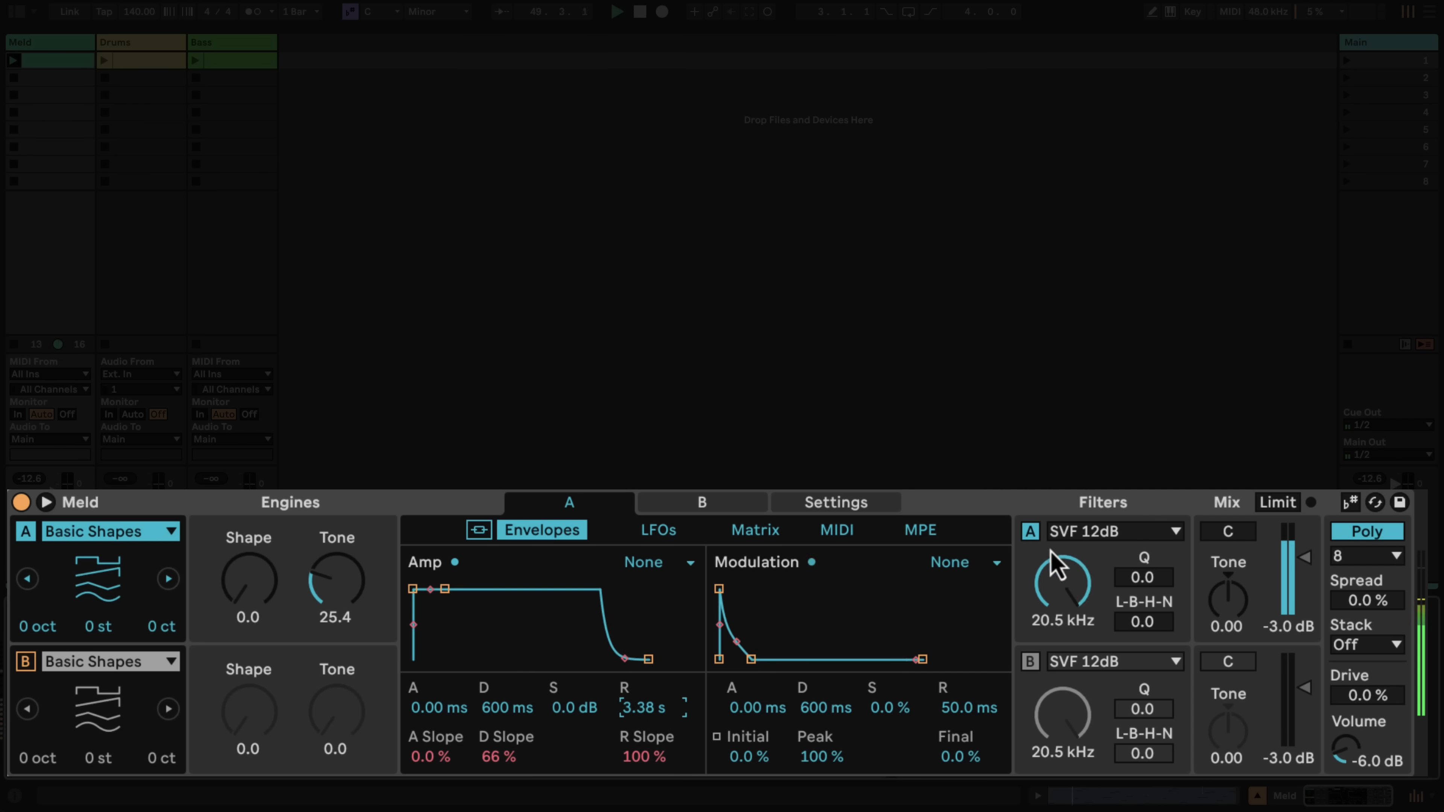
Sweep filter A's cutoff down and up repeatedly, ending at 1.11 kHz.
{"action": "scroll", "coordinate": [1056, 589], "scroll_direction": "down", "scroll_amount": 10}
{"action": "scroll", "coordinate": [1052, 586], "scroll_direction": "up", "scroll_amount": 6}
{"action": "scroll", "coordinate": [1050, 579], "scroll_direction": "down", "scroll_amount": 6}
{"action": "scroll", "coordinate": [1050, 578], "scroll_direction": "up", "scroll_amount": 6}
{"action": "scroll", "coordinate": [1050, 578], "scroll_direction": "down", "scroll_amount": 7}
{"action": "scroll", "coordinate": [1056, 592], "scroll_direction": "up", "scroll_amount": 3}
{"action": "scroll", "coordinate": [1148, 586], "scroll_direction": "up", "scroll_amount": 10}
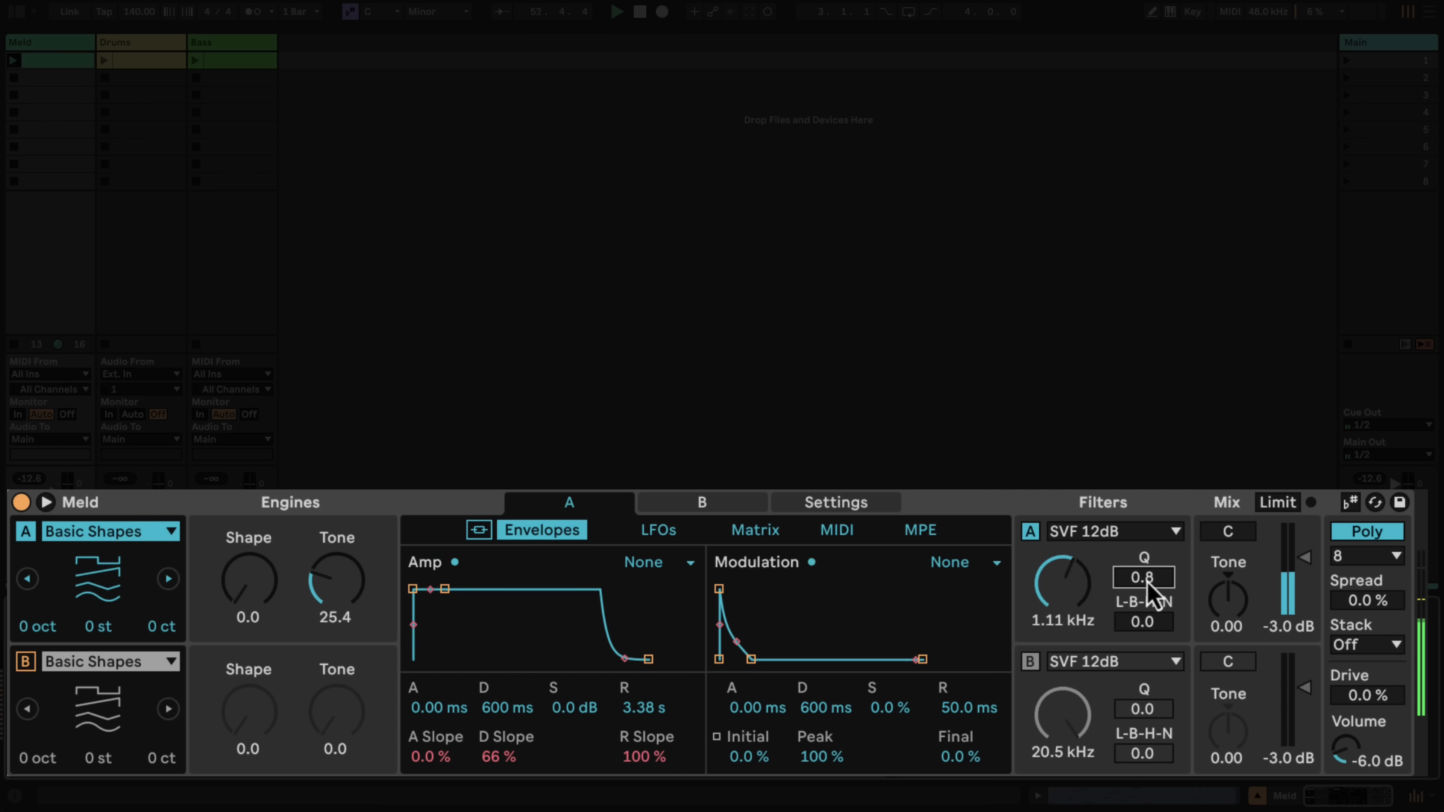
Raise filter A's Q to 42.2, sweep its cutoff to 438 Hz and try the L-B-H-N morph control.
{"action": "scroll", "coordinate": [1061, 582], "scroll_direction": "down", "scroll_amount": 4}
{"action": "scroll", "coordinate": [1129, 621], "scroll_direction": "up", "scroll_amount": 5}
{"action": "scroll", "coordinate": [1086, 624], "scroll_direction": "up", "scroll_amount": 2}
{"action": "scroll", "coordinate": [1135, 625], "scroll_direction": "up", "scroll_amount": 2}
{"action": "left_click_drag", "start_coordinate": [1135, 629], "coordinate": [1135, 632]}
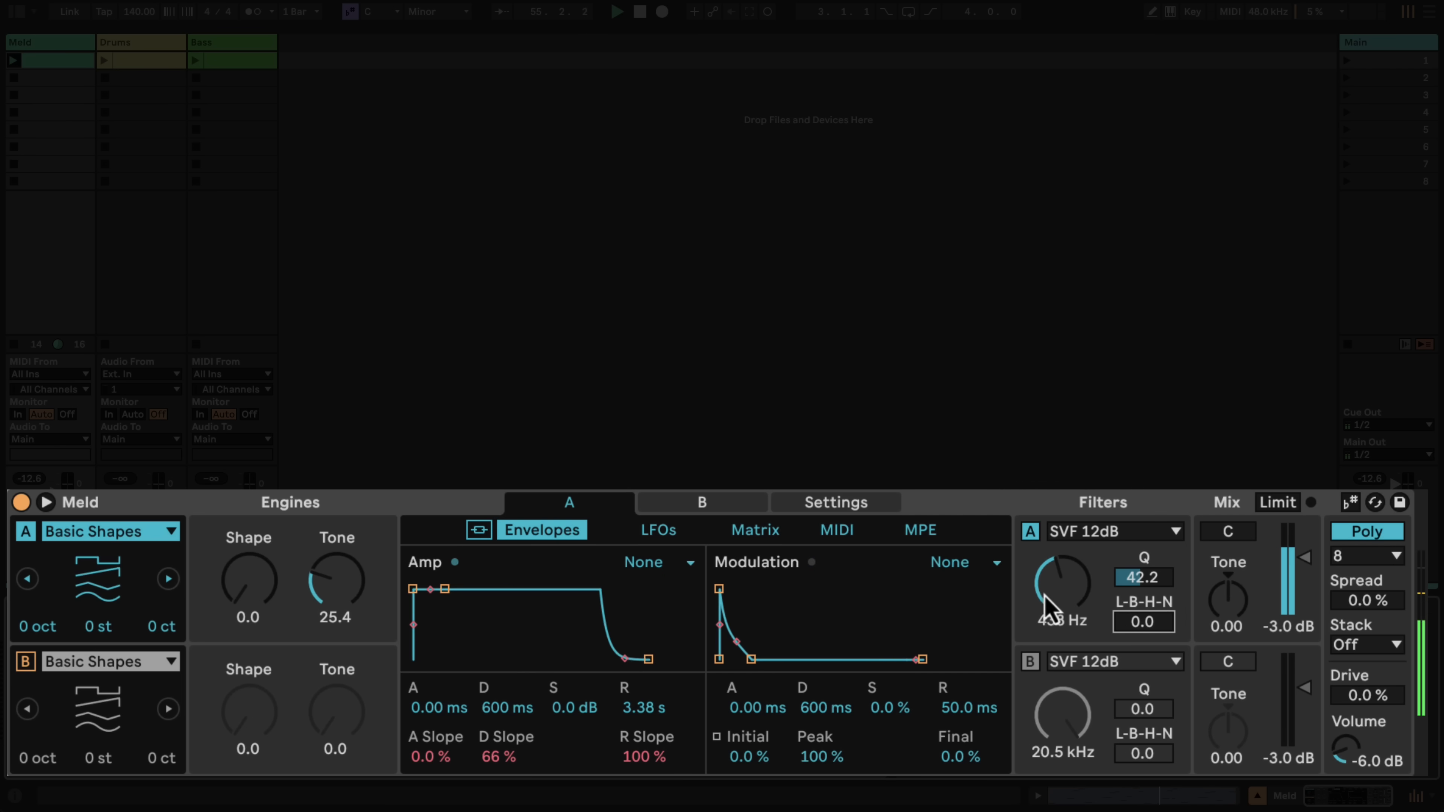
Try the Phaser as filter A at 162 Hz with Spread at 47.7.
{"action": "left_click", "coordinate": [1116, 531]}
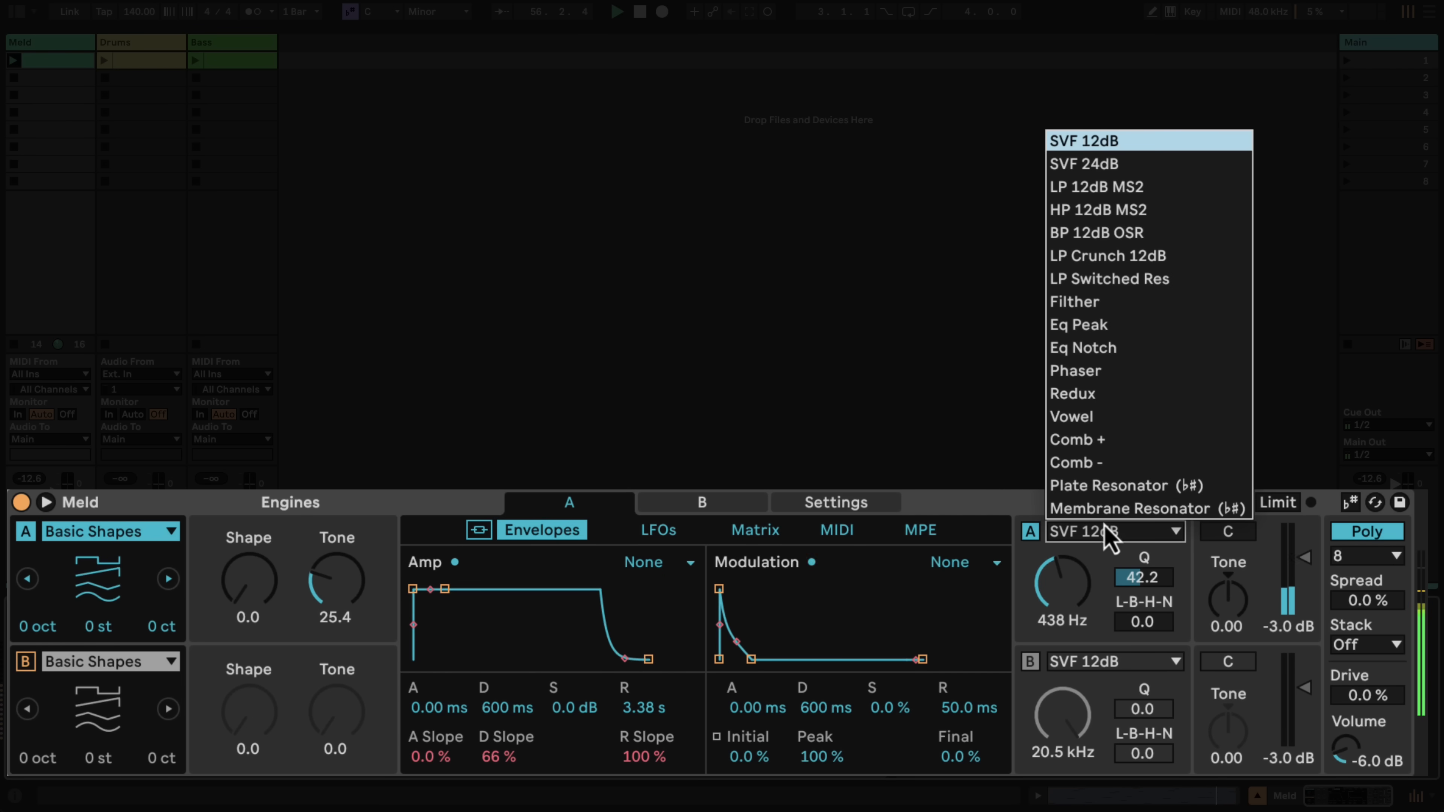
{"action": "left_click", "coordinate": [1124, 377]}
{"action": "left_click_drag", "start_coordinate": [1062, 583], "coordinate": [1062, 595]}
{"action": "left_click_drag", "start_coordinate": [1144, 620], "coordinate": [1144, 593]}
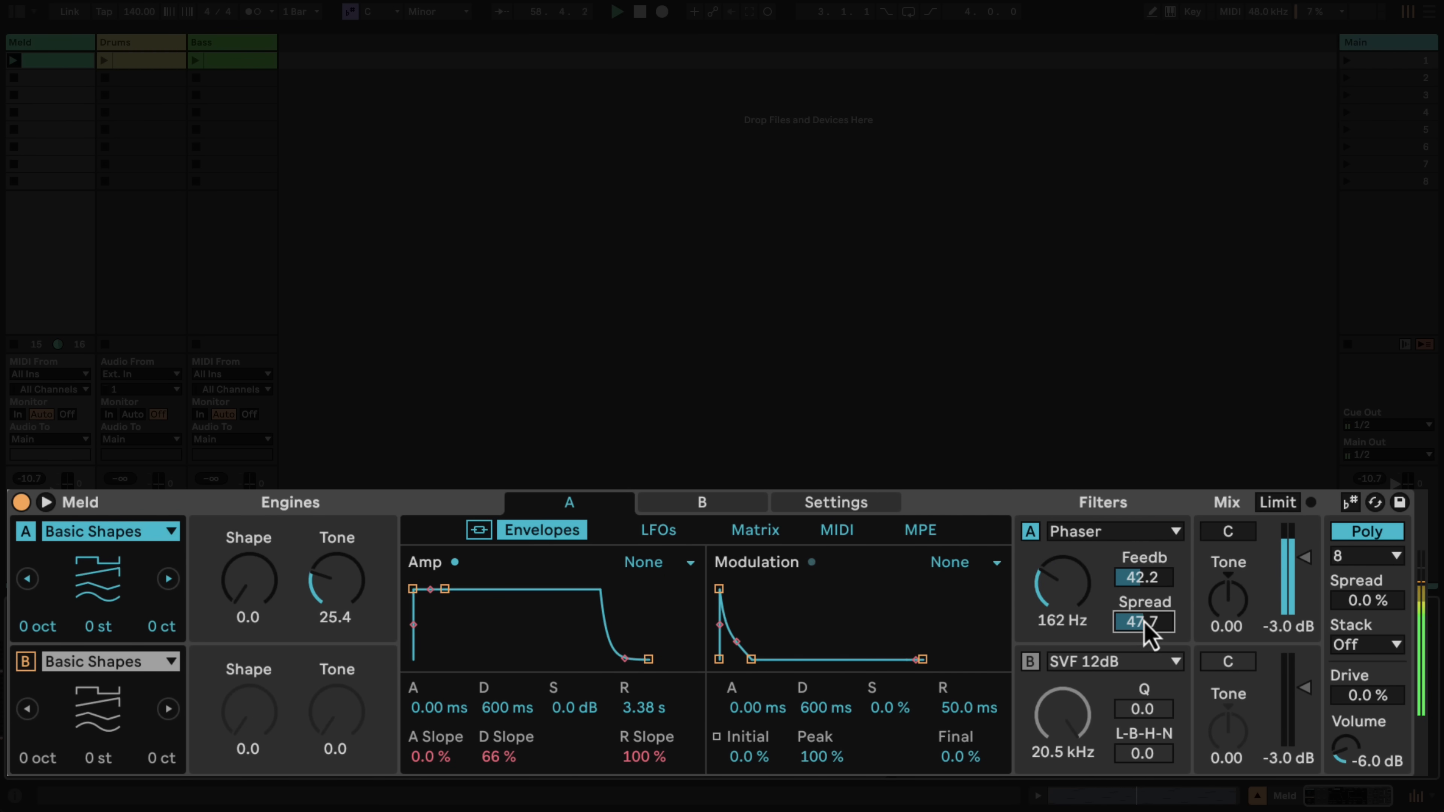
Try the Comb + type as filter A at 123 Hz with Feedback at 60.2 and Damp at 78.9.
{"action": "left_click", "coordinate": [1125, 531]}
{"action": "left_click", "coordinate": [1108, 453]}
{"action": "mouse_move", "coordinate": [1072, 595]}
{"action": "left_mouse_down"}
{"action": "mouse_move", "coordinate": [1072, 569]}
{"action": "mouse_move", "coordinate": [1071, 595]}
{"action": "left_mouse_up"}
Return filter A to SVF 12dB and reset its cutoff to 20.5 kHz, with L-B-H-N and Q at 0.0.
{"action": "left_click", "coordinate": [1097, 531]}
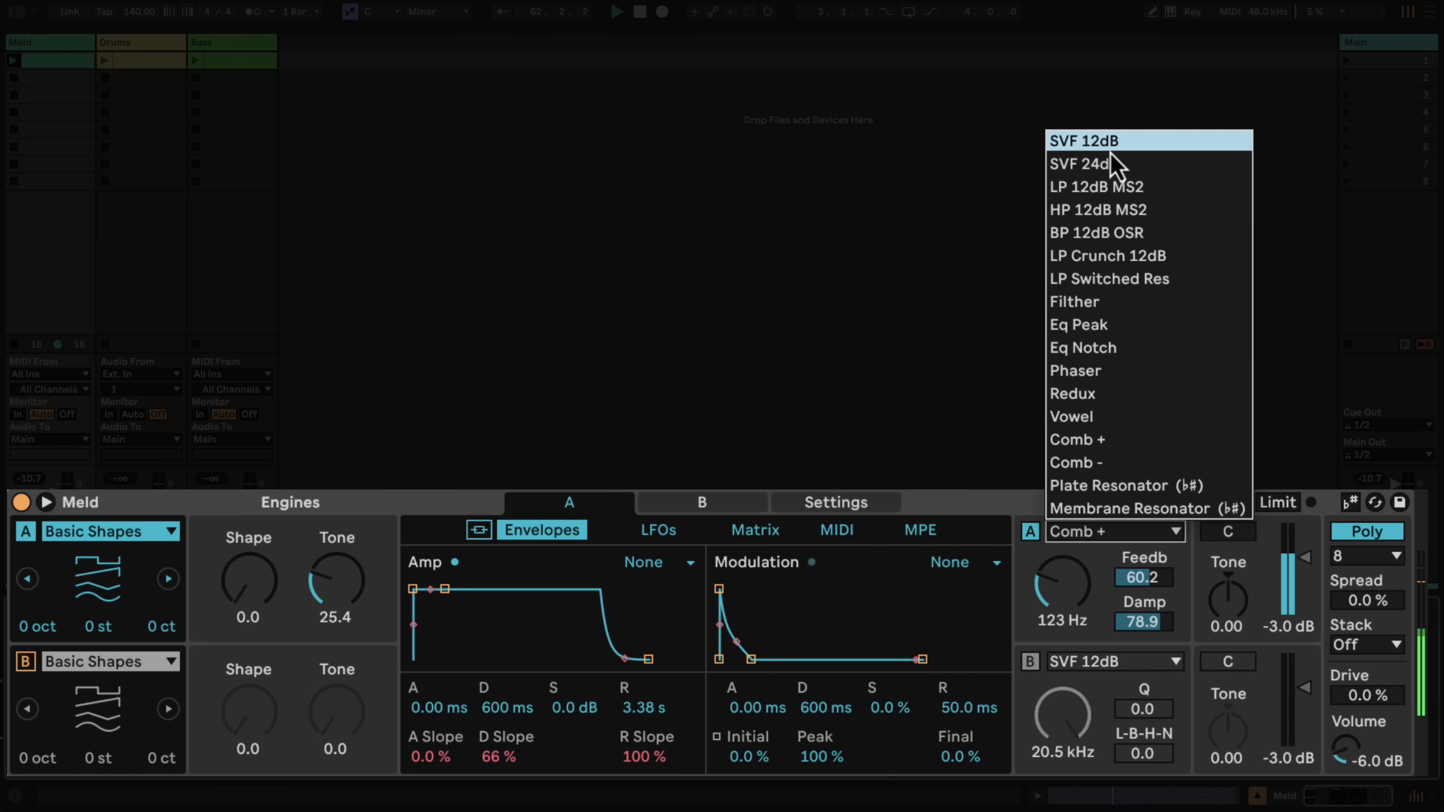
{"action": "left_click", "coordinate": [1108, 140]}
{"action": "double_click", "coordinate": [1055, 617]}
{"action": "double_click", "coordinate": [1150, 616]}
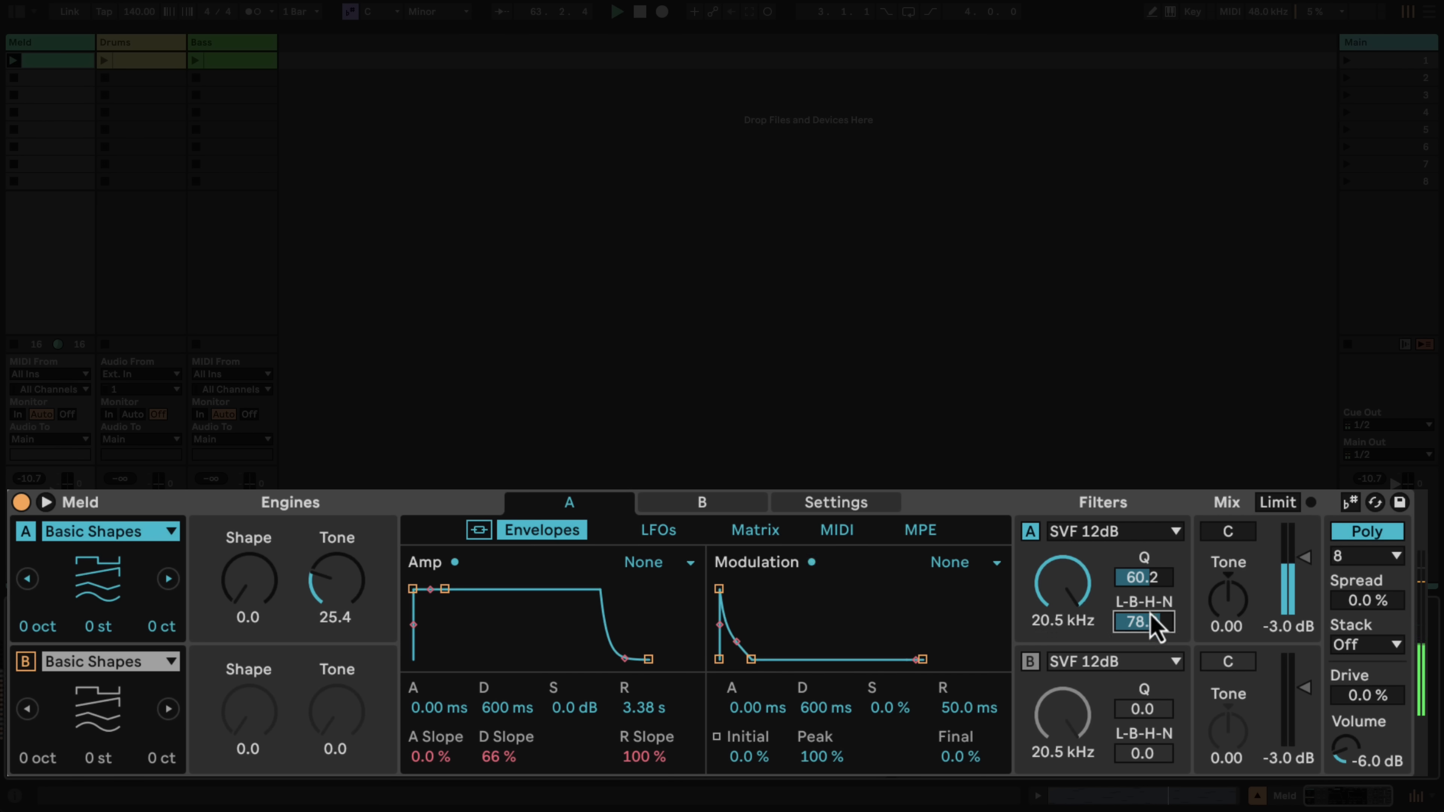
{"action": "double_click", "coordinate": [1145, 585]}
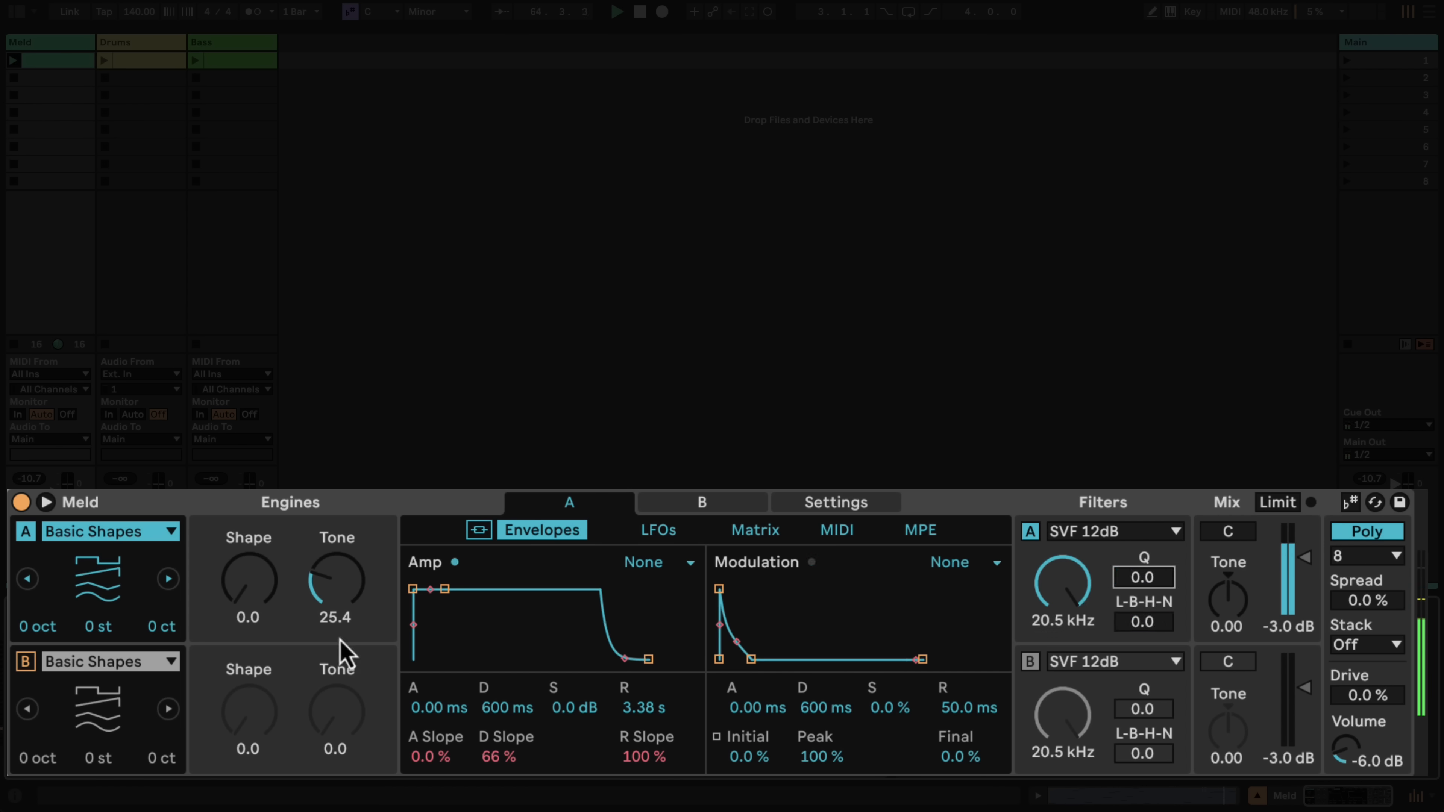
Set engine A's Tone to 63.5 and its Shape to 30.2.
{"action": "left_click_drag", "start_coordinate": [351, 622], "coordinate": [347, 500]}
{"action": "scroll", "coordinate": [258, 616], "scroll_direction": "up", "scroll_amount": 5}
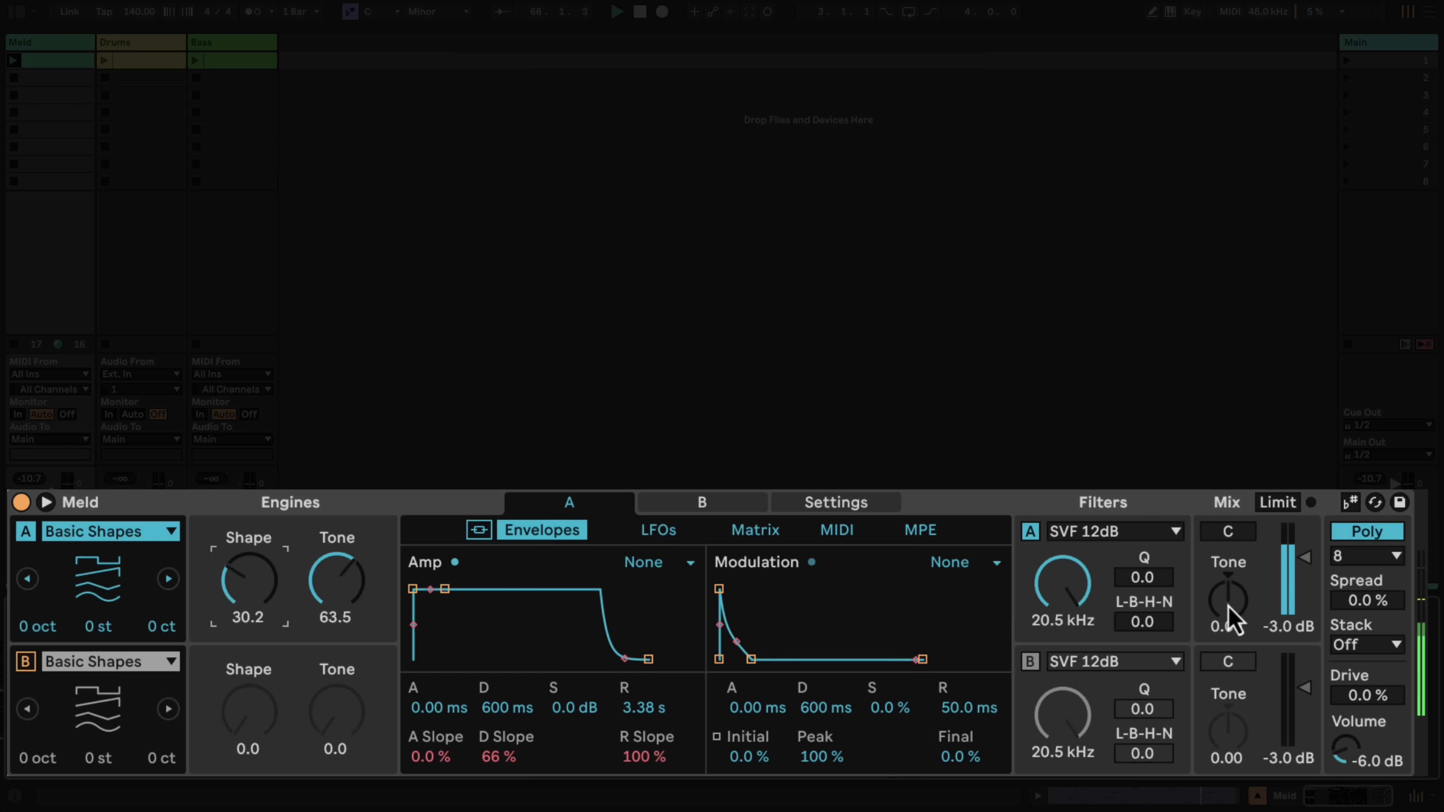
Try bright and dark mixer Tone settings and panning for engine A, resetting Tone to 0.00 and pan to C.
{"action": "scroll", "coordinate": [1230, 606], "scroll_direction": "up", "scroll_amount": 10}
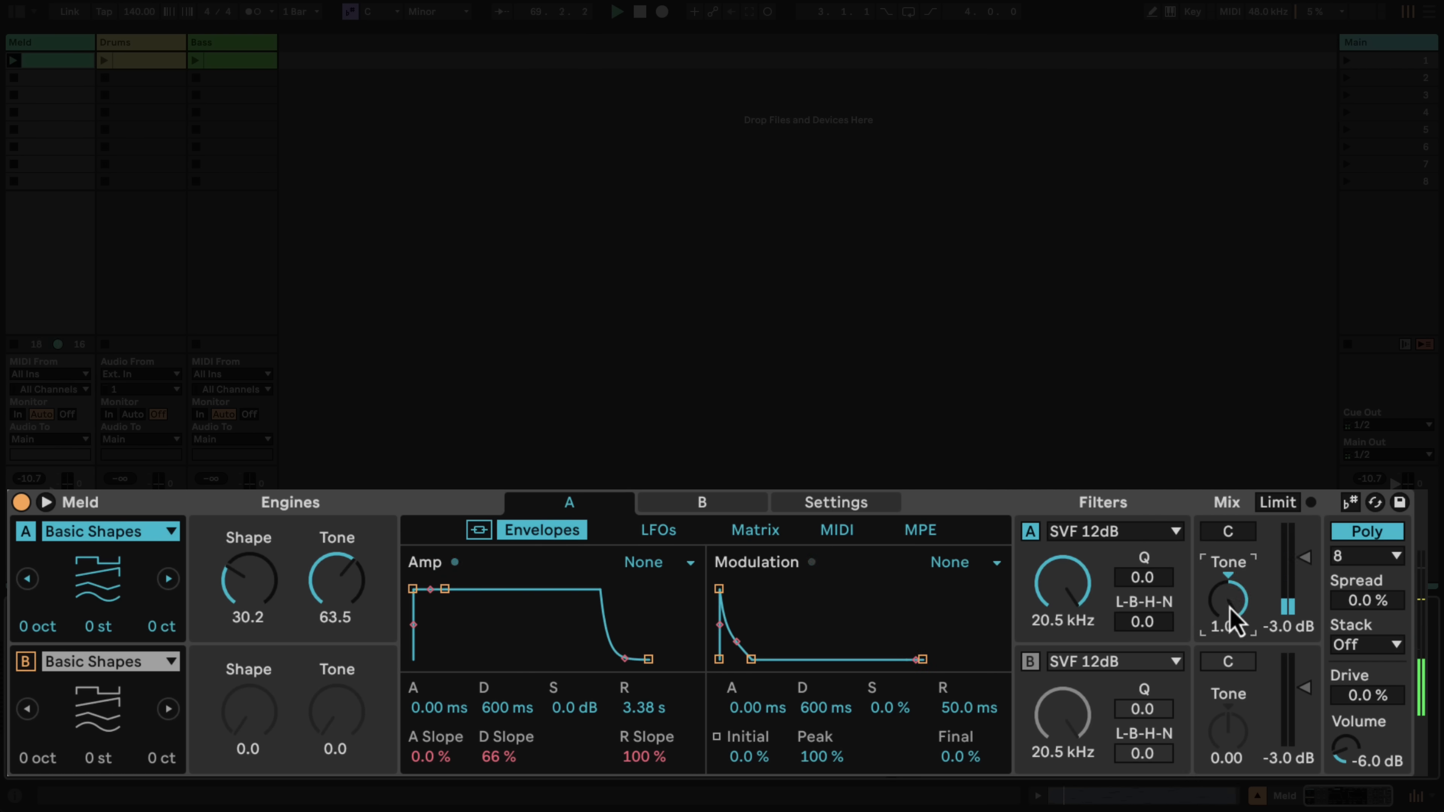
{"action": "scroll", "coordinate": [1229, 606], "scroll_direction": "down", "scroll_amount": 12}
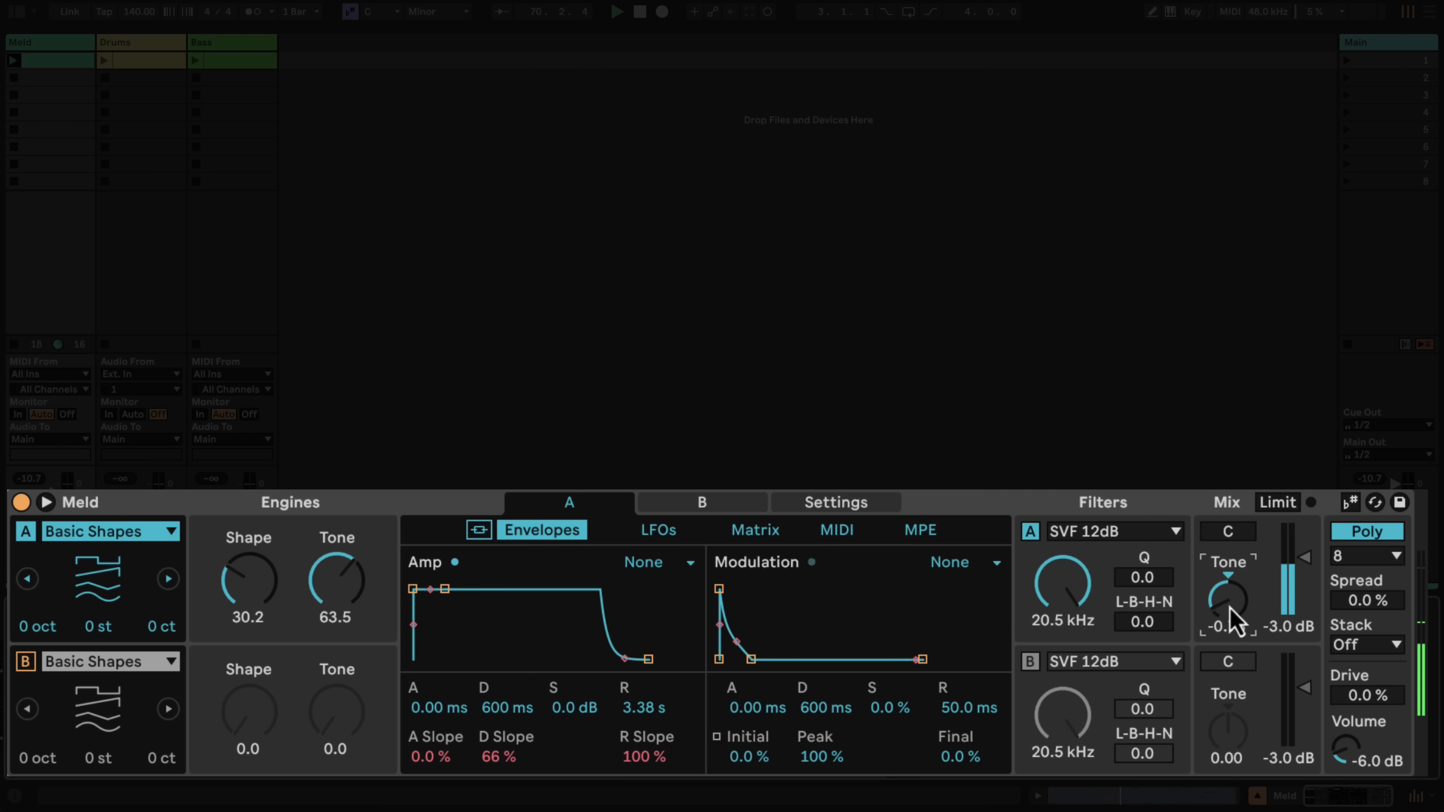
{"action": "scroll", "coordinate": [1223, 613], "scroll_direction": "up", "scroll_amount": 4}
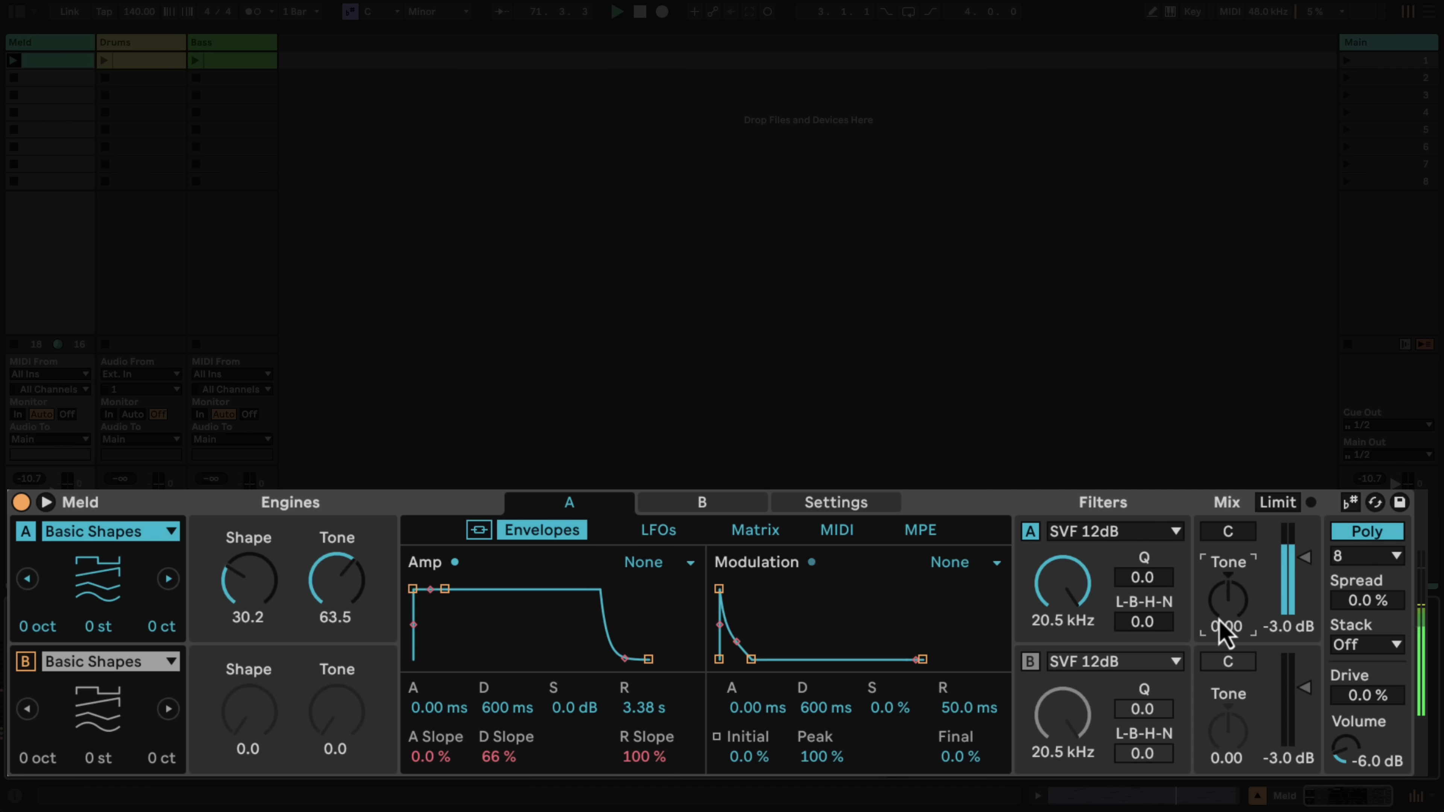
{"action": "left_click_drag", "start_coordinate": [1228, 538], "coordinate": [1293, 561]}
{"action": "double_click", "coordinate": [1228, 539]}
Vary engine A's mix level between -16 dB and 20 dB and turn on the limiter.
{"action": "left_click", "coordinate": [1294, 562]}
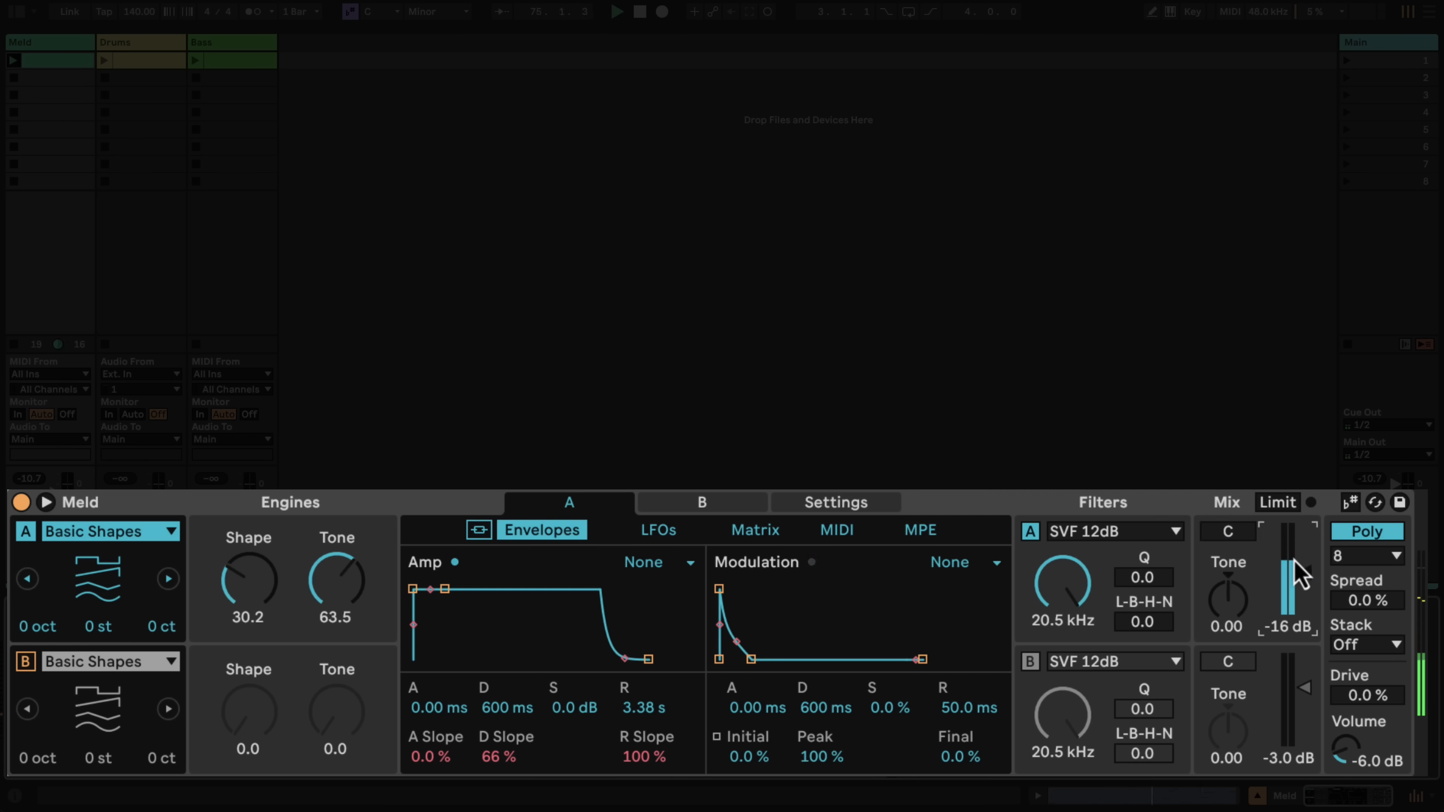
{"action": "left_click", "coordinate": [1304, 559]}
{"action": "left_click", "coordinate": [1296, 507]}
{"action": "left_click", "coordinate": [1298, 528]}
{"action": "scroll", "coordinate": [1303, 542], "scroll_direction": "down", "scroll_amount": 3}
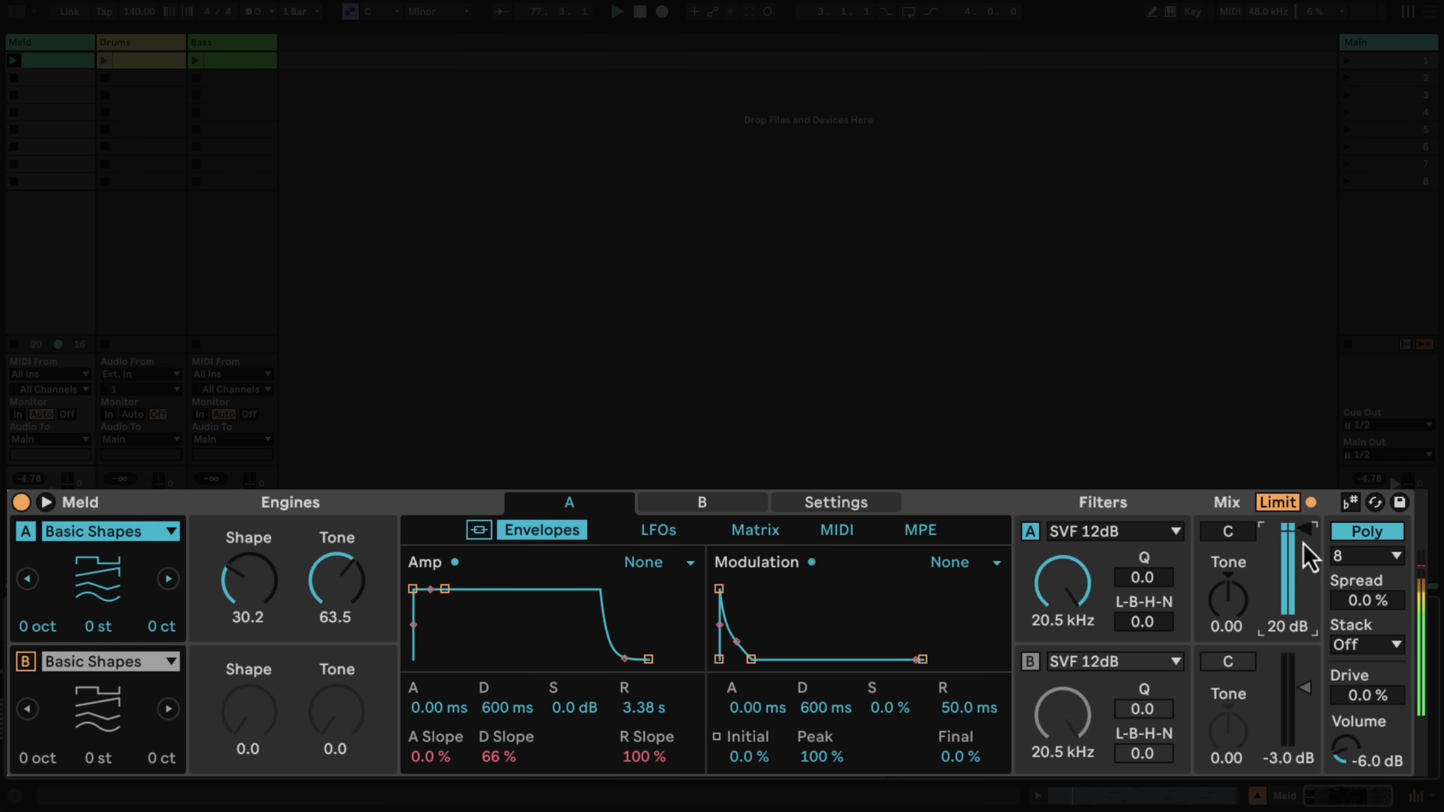
Switch the limiter off and back on, and reset engine A's mix level to -3.0 dB.
{"action": "left_click", "coordinate": [1287, 508]}
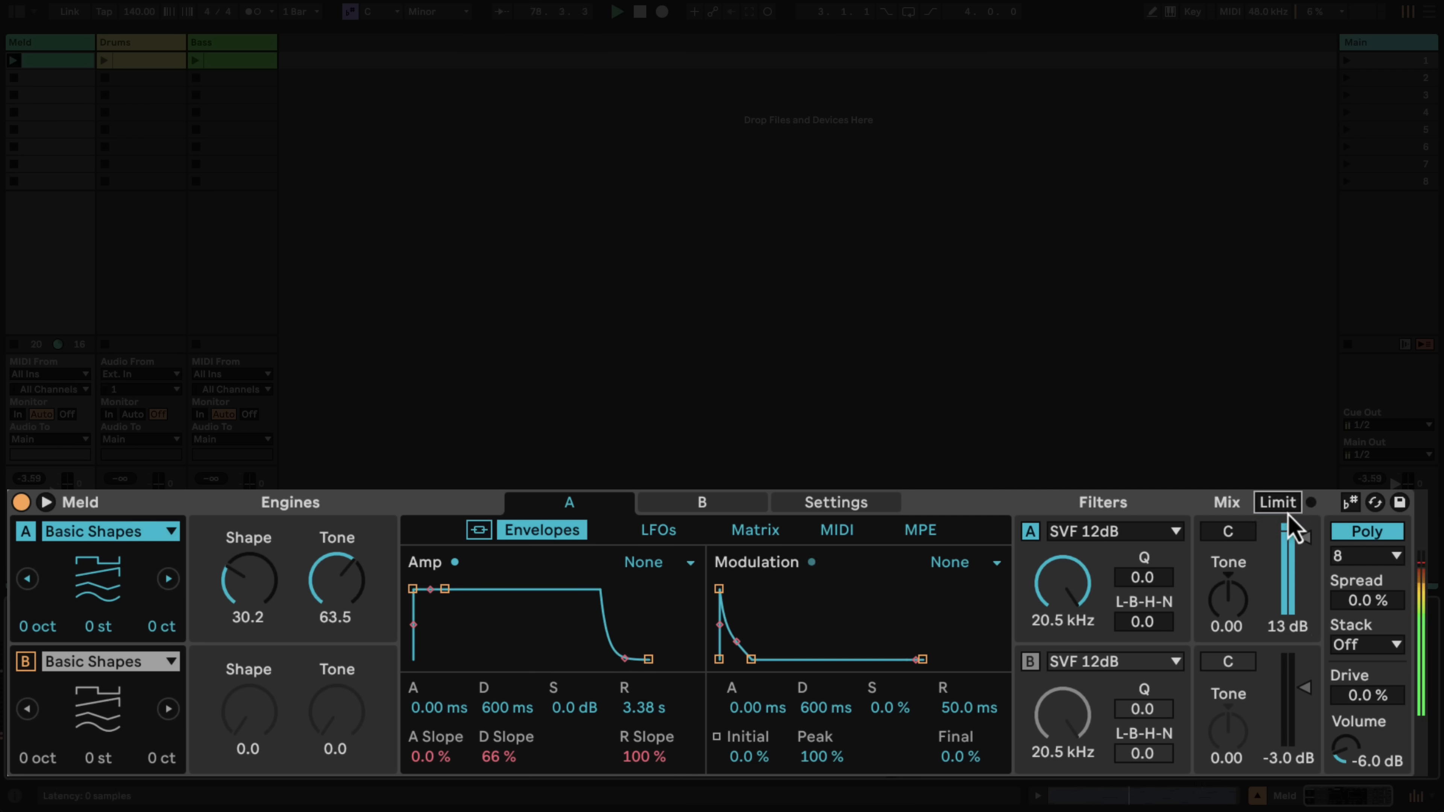
{"action": "left_click", "coordinate": [1288, 511]}
{"action": "left_click_drag", "start_coordinate": [1304, 534], "coordinate": [1304, 555]}
{"action": "double_click", "coordinate": [1304, 555]}
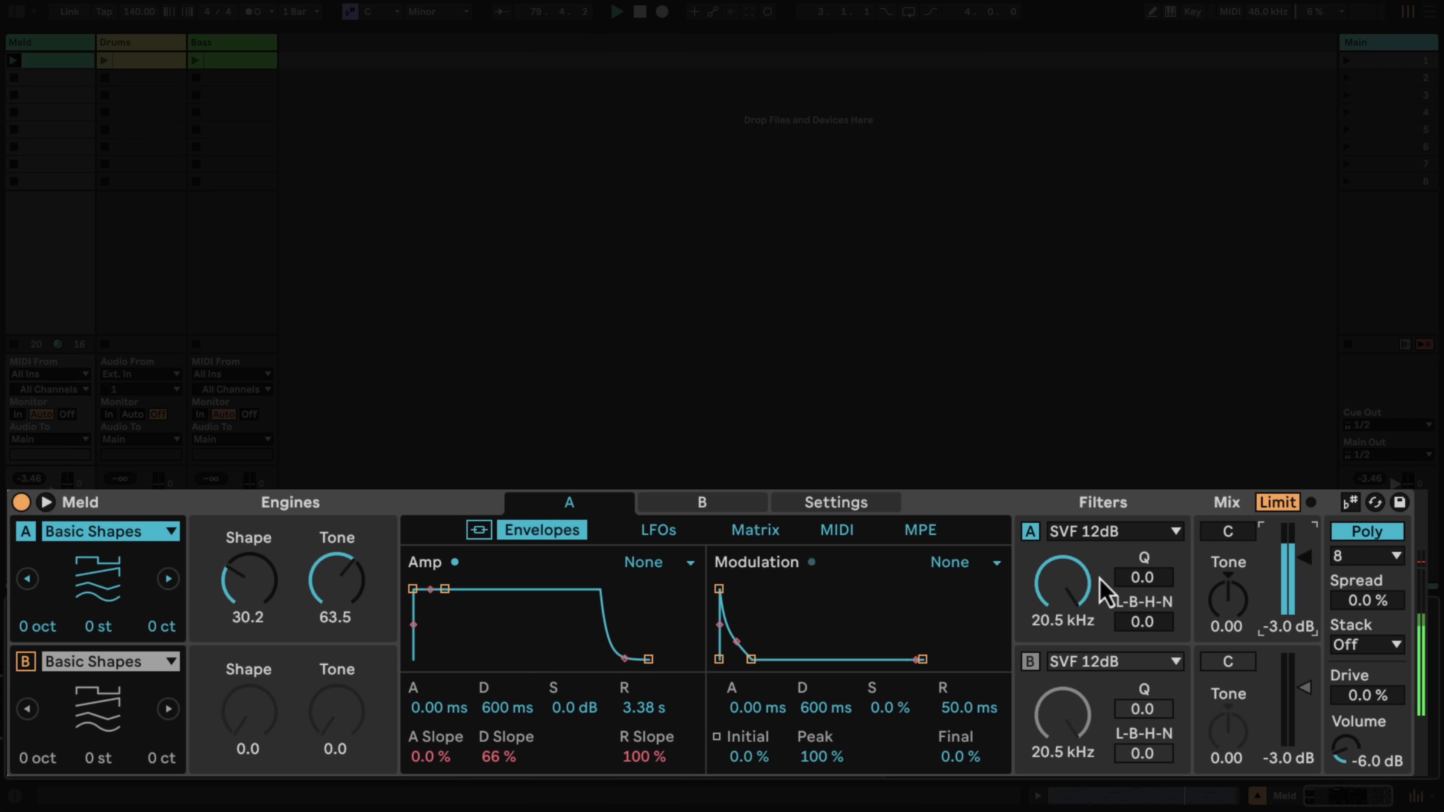
Set the Amp envelope's release to 5.24 s and reset engine A's Shape to 0.0.
{"action": "left_click_drag", "start_coordinate": [637, 707], "coordinate": [632, 622]}
{"action": "double_click", "coordinate": [241, 602]}
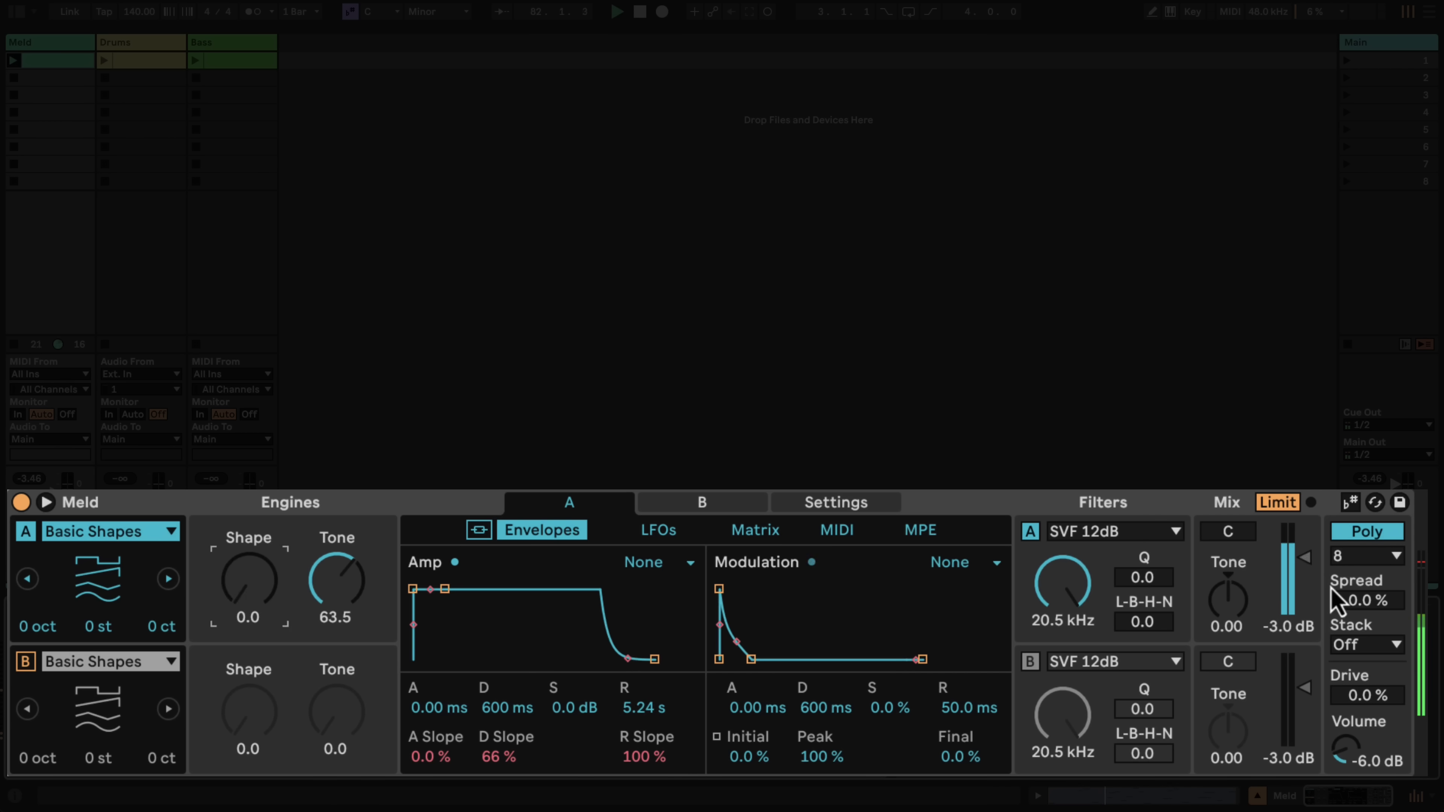
Try Mono mode with Legato off and on at -11 dB Amp sustain, and return to Poly with sustain at 0.0 dB.
{"action": "left_click", "coordinate": [1372, 538]}
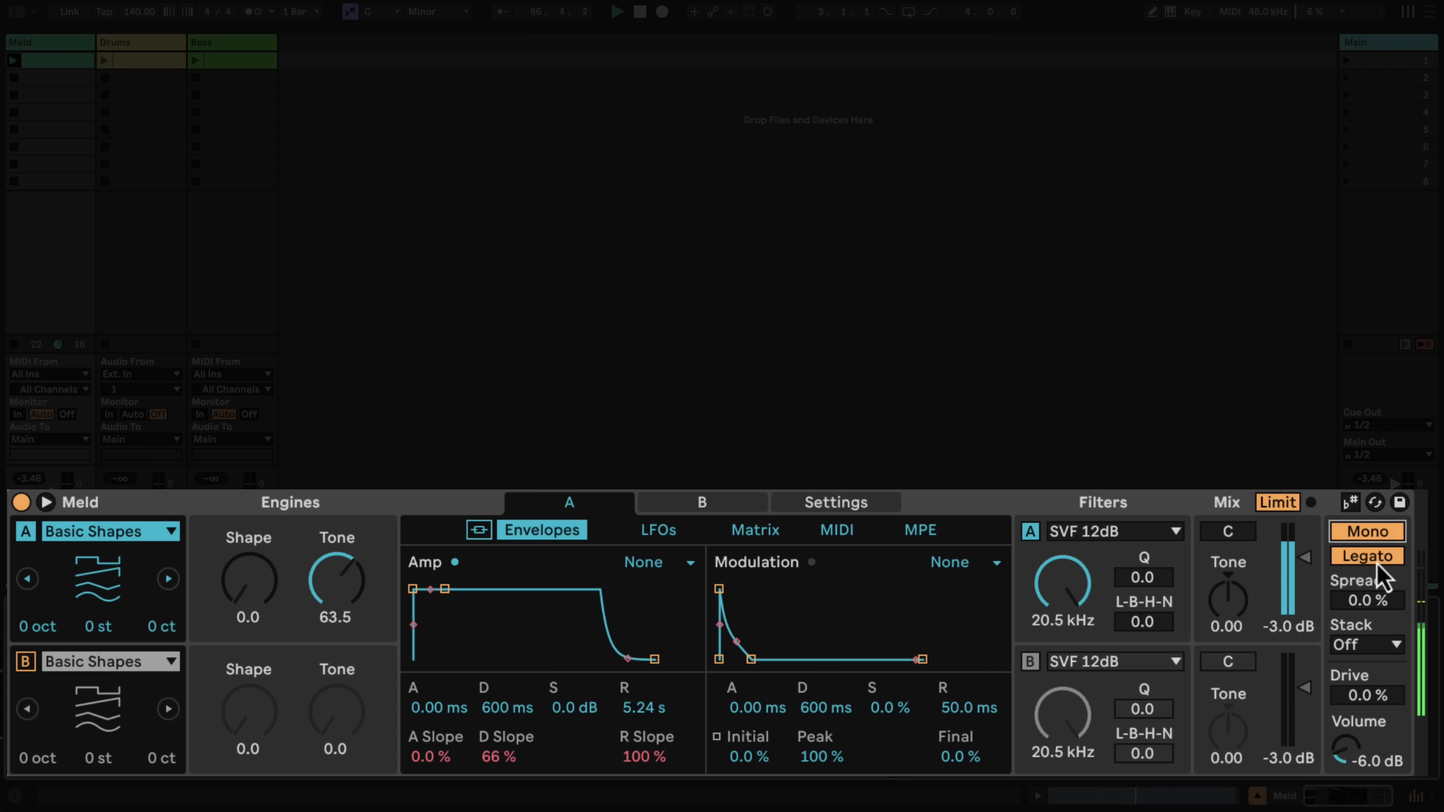
{"action": "left_click", "coordinate": [1375, 557]}
{"action": "left_click_drag", "start_coordinate": [601, 710], "coordinate": [614, 736]}
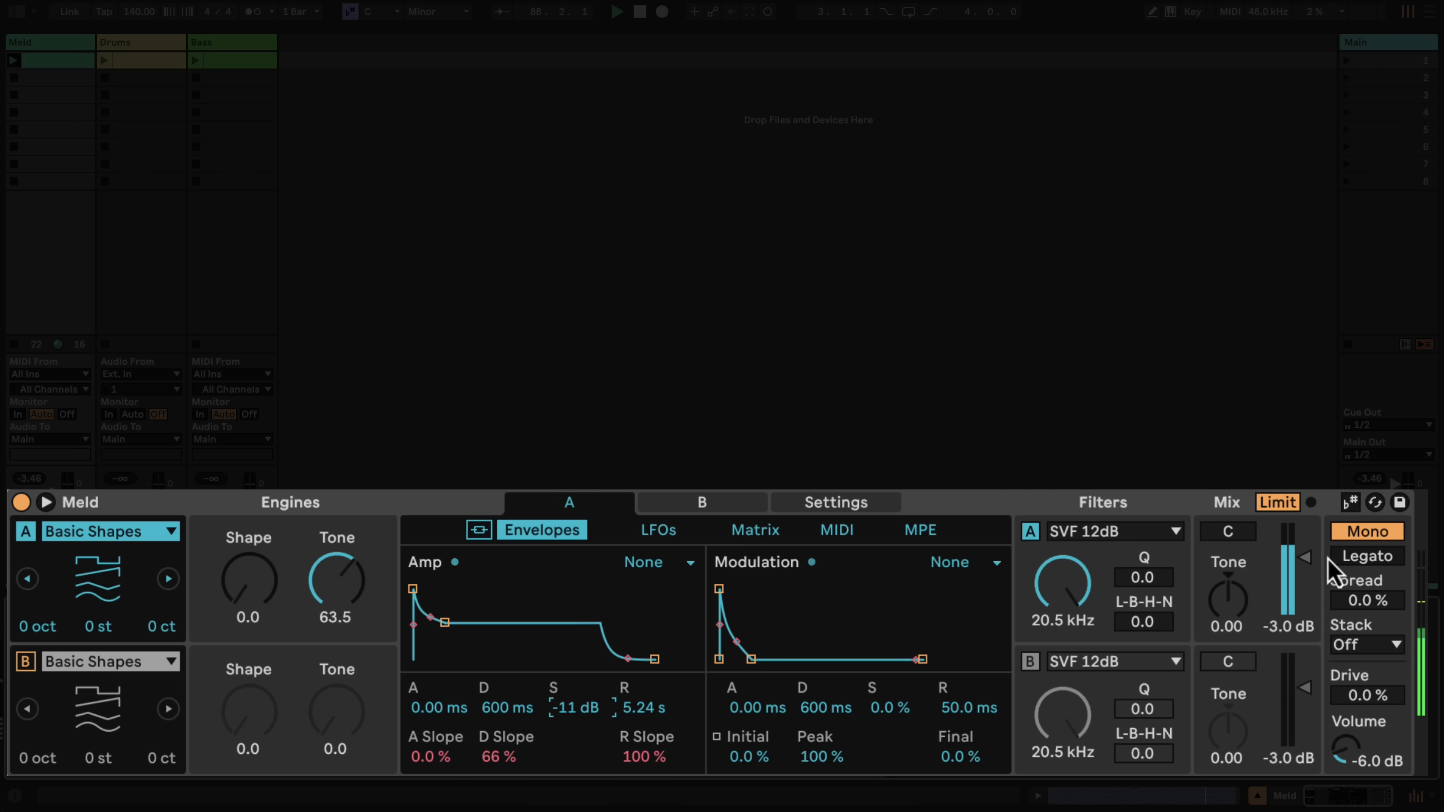
{"action": "left_click", "coordinate": [1374, 560]}
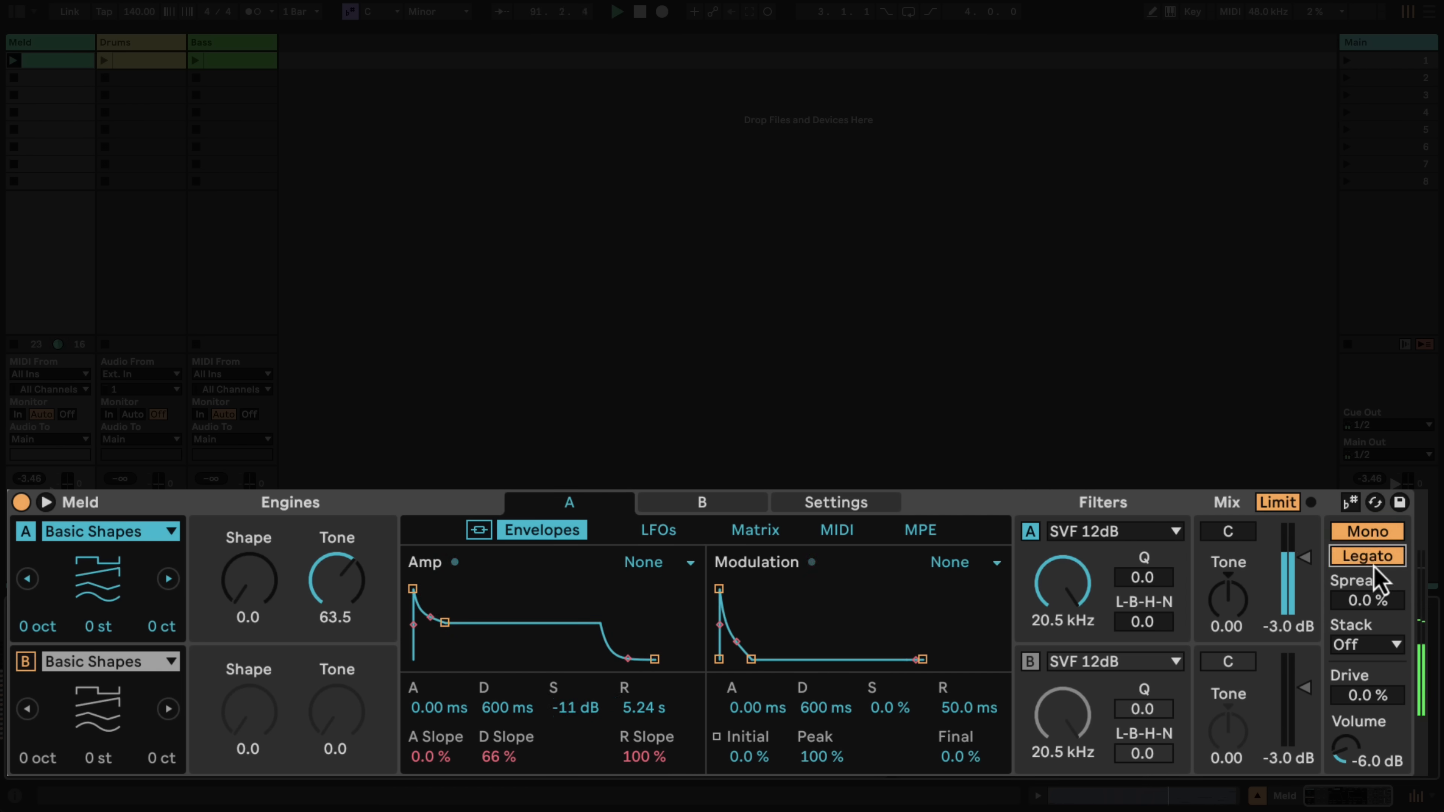
{"action": "left_click", "coordinate": [1371, 541]}
{"action": "left_click_drag", "start_coordinate": [574, 708], "coordinate": [585, 702]}
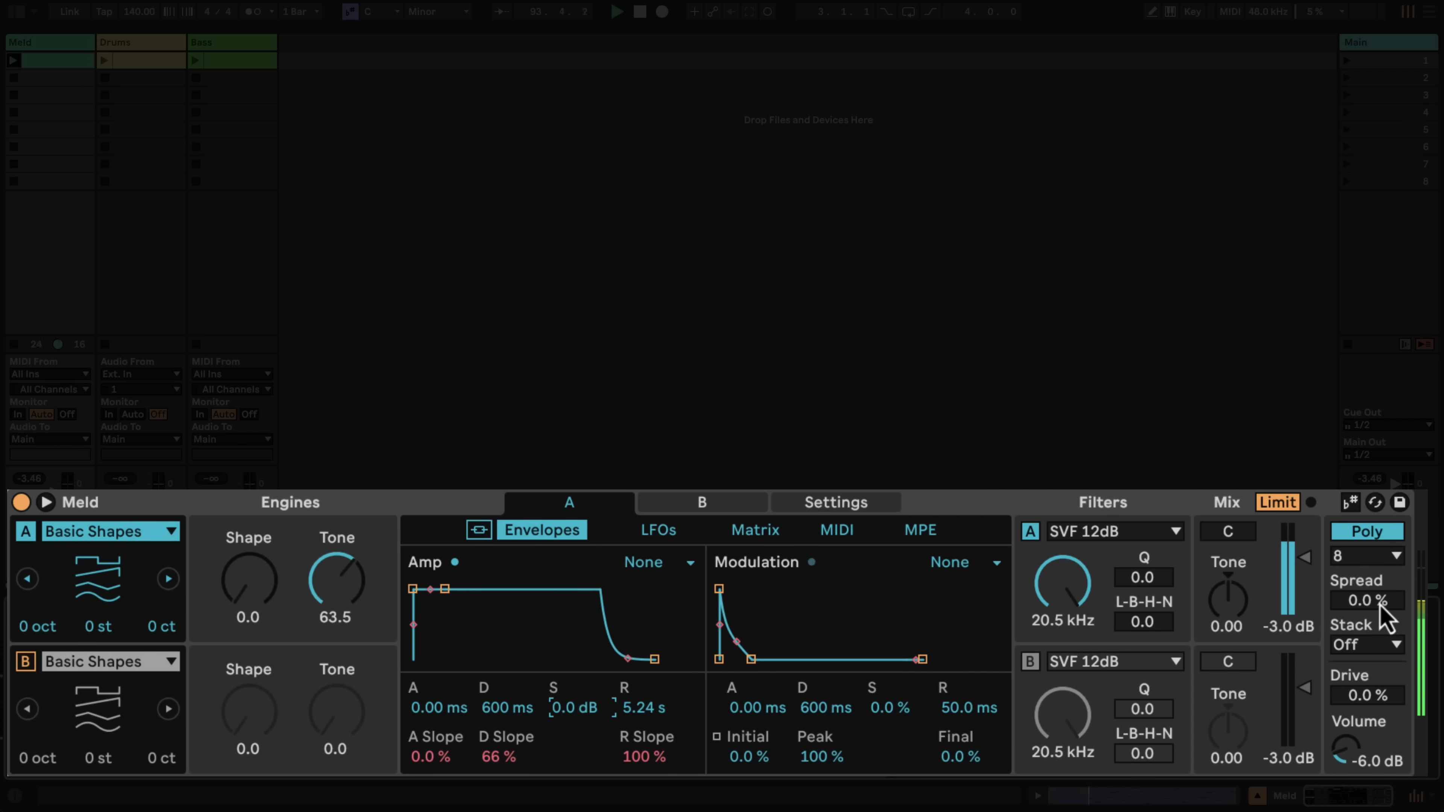
Set the voice Stack to 3 and the stereo Spread to 24 %.
{"action": "left_click_drag", "start_coordinate": [1376, 608], "coordinate": [1376, 604]}
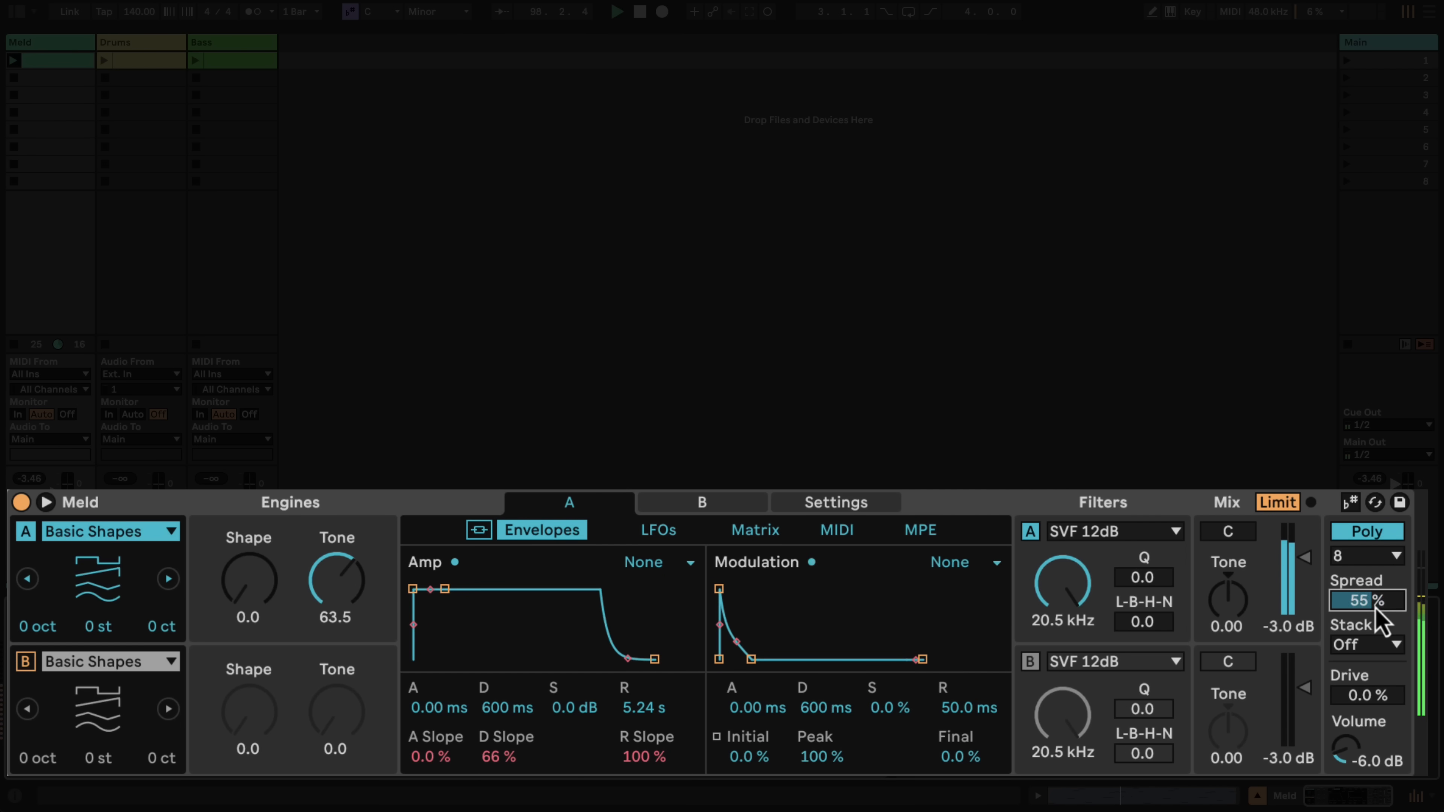
{"action": "left_click_drag", "start_coordinate": [1375, 603], "coordinate": [1375, 625]}
{"action": "left_click", "coordinate": [1379, 648]}
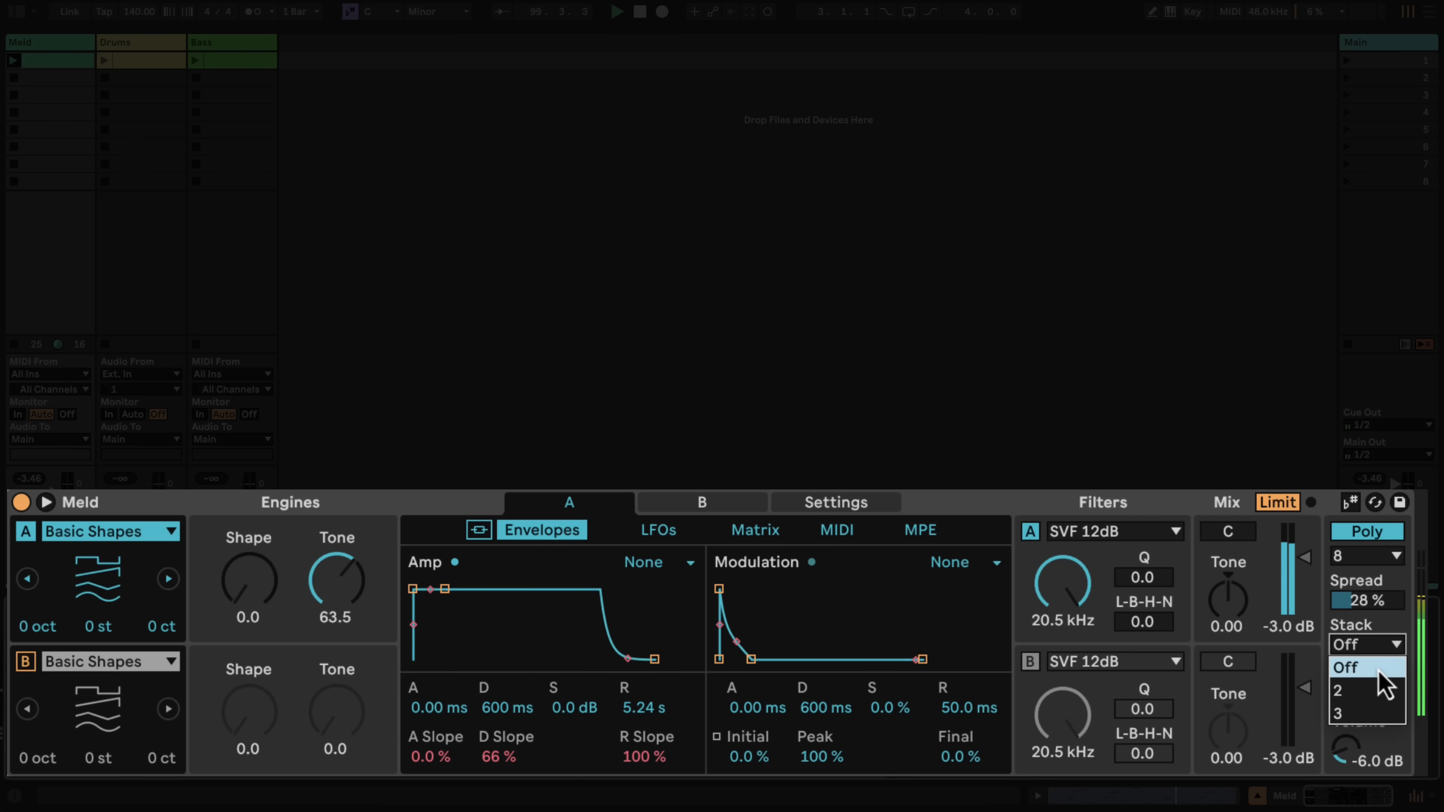
{"action": "left_click", "coordinate": [1373, 716]}
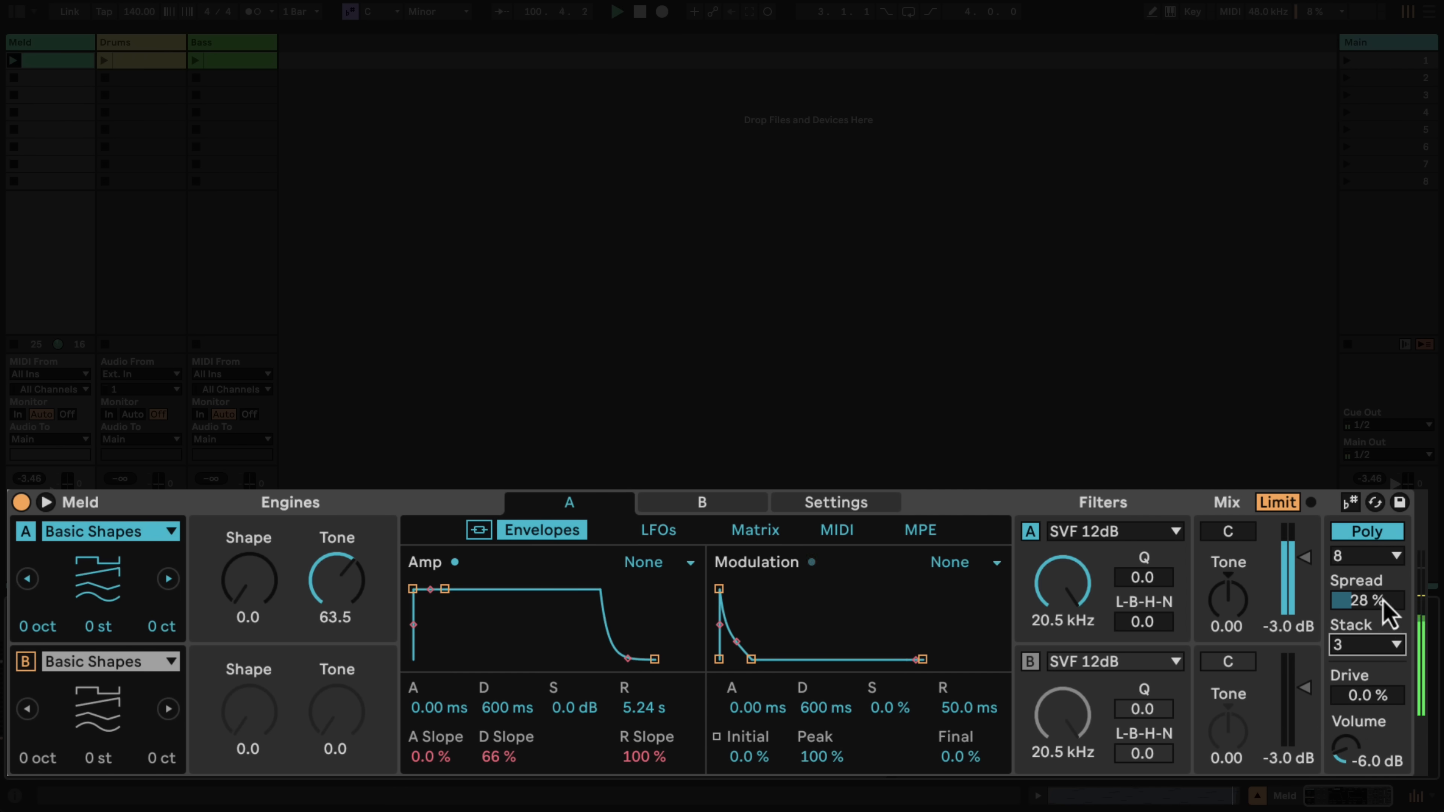
{"action": "mouse_move", "coordinate": [1386, 611]}
{"action": "left_mouse_down"}
{"action": "mouse_move", "coordinate": [1386, 631]}
{"action": "mouse_move", "coordinate": [1384, 599]}
{"action": "left_mouse_up"}
Try stronger Drive and different output Volume levels, settling on 18 % Drive and -6.0 dB Volume.
{"action": "left_click_drag", "start_coordinate": [1374, 701], "coordinate": [1374, 701]}
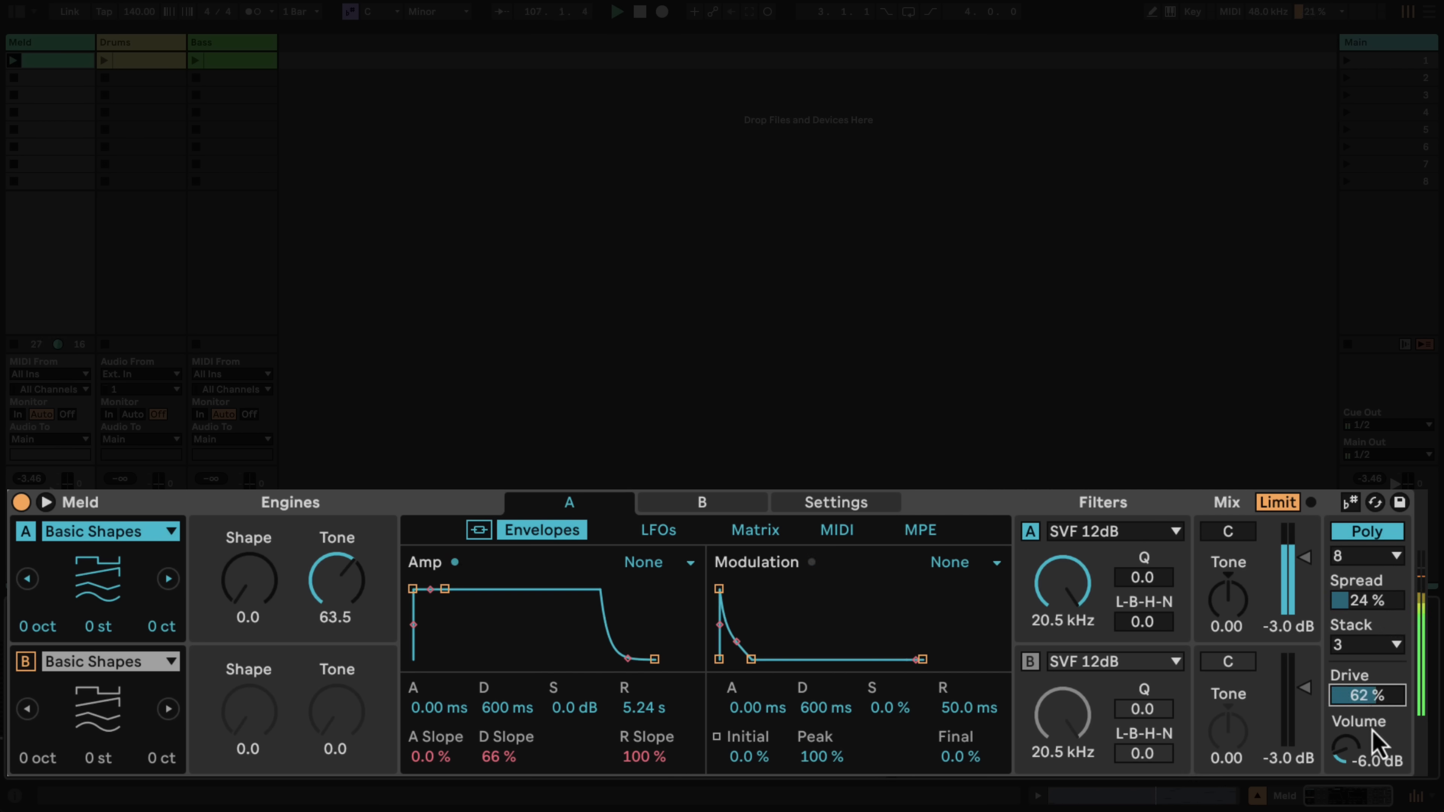
{"action": "left_click", "coordinate": [1348, 759]}
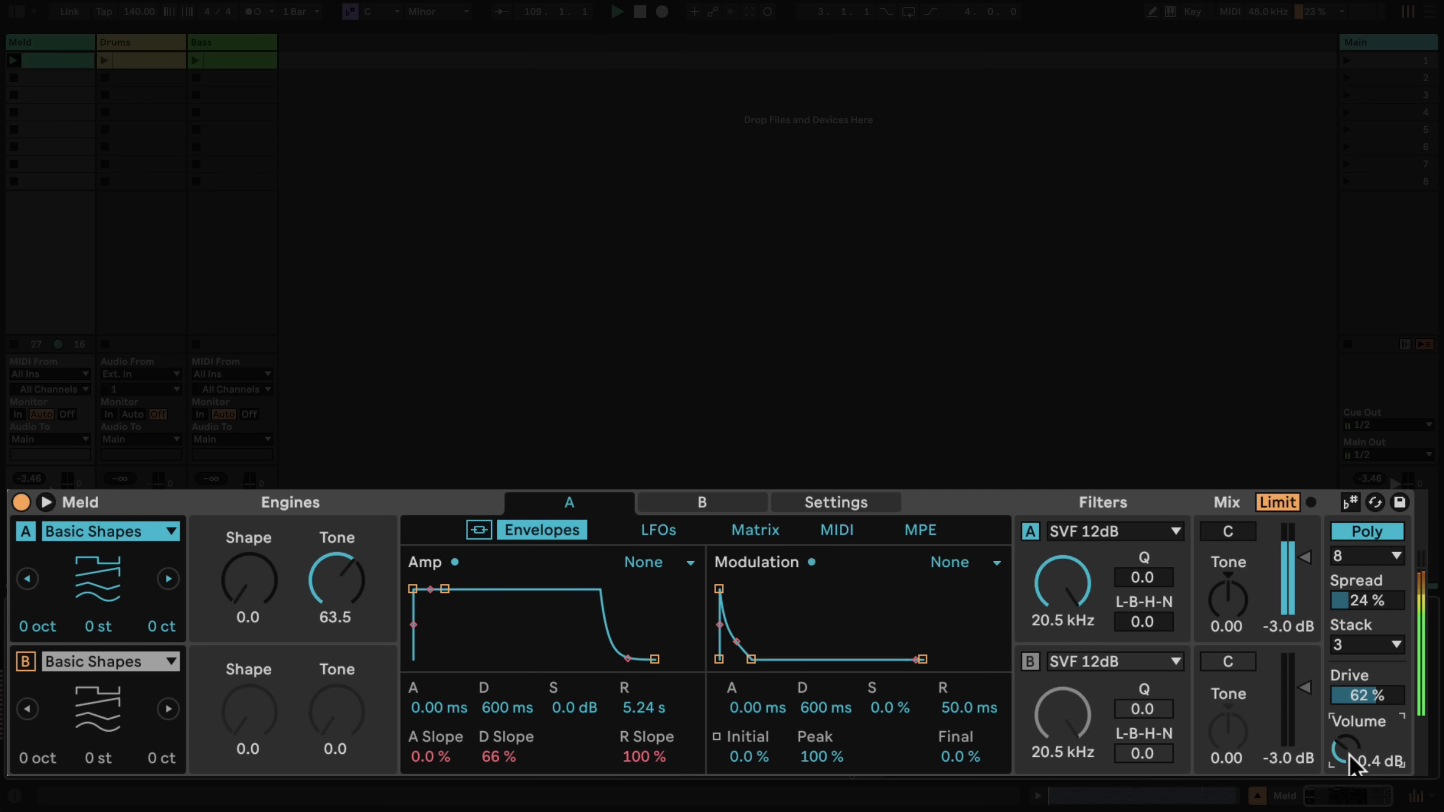
{"action": "scroll", "coordinate": [1353, 769], "scroll_direction": "up", "scroll_amount": 6}
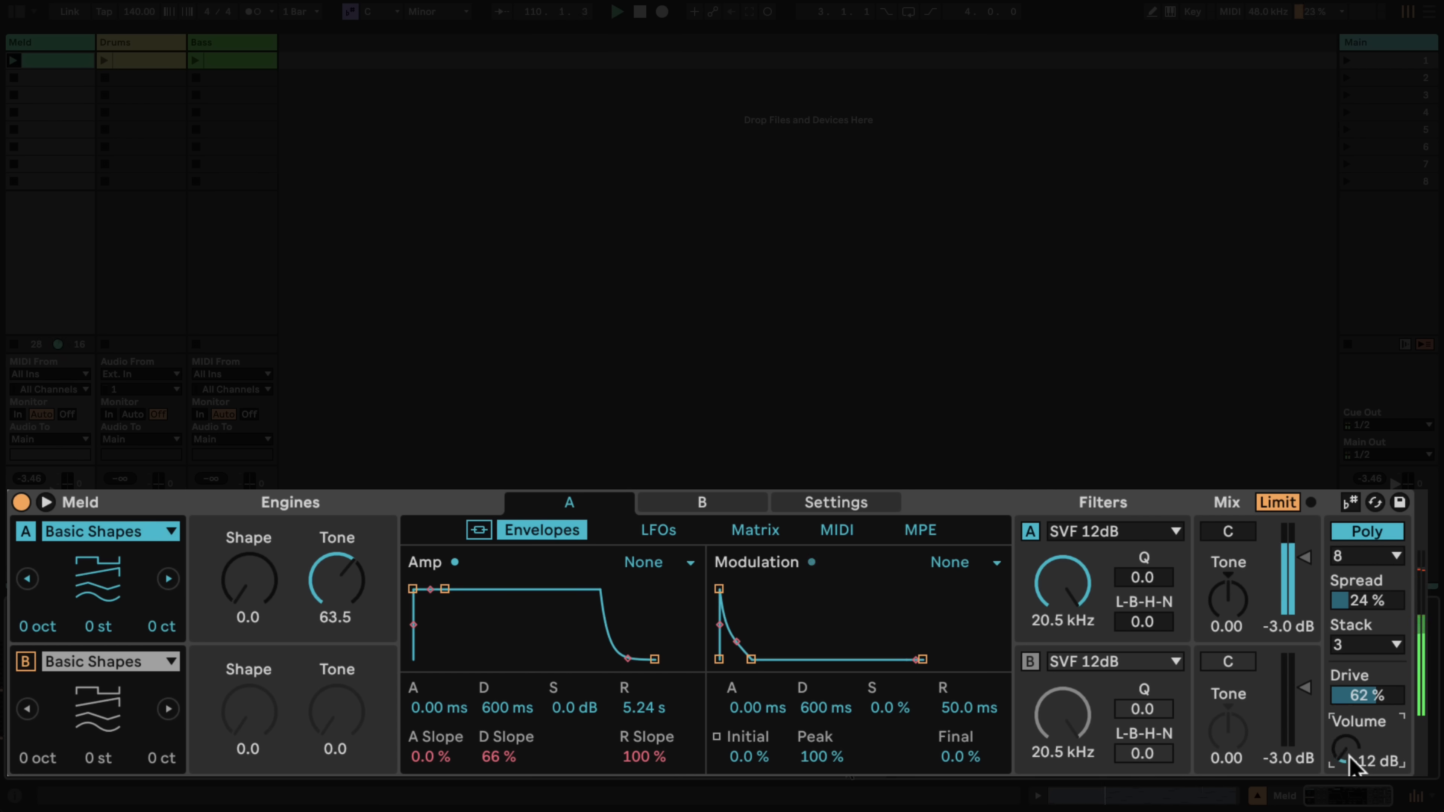
{"action": "scroll", "coordinate": [1381, 705], "scroll_direction": "down", "scroll_amount": 5}
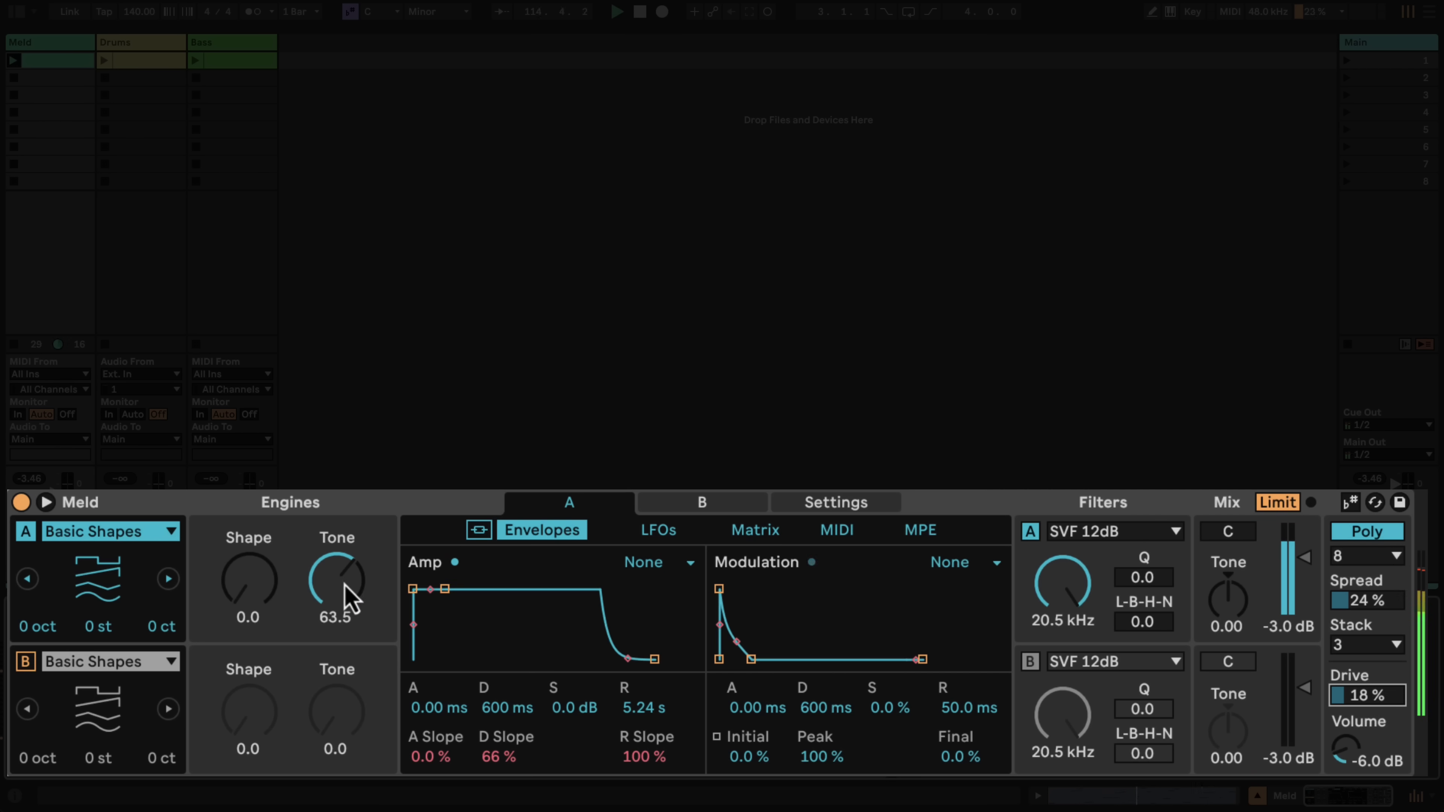
Lower engine A's Tone to 23.0 and bring up its Osc Macro 2 row in the modulation matrix.
{"action": "scroll", "coordinate": [349, 594], "scroll_direction": "down", "scroll_amount": 10}
{"action": "scroll", "coordinate": [349, 597], "scroll_direction": "up", "scroll_amount": 3}
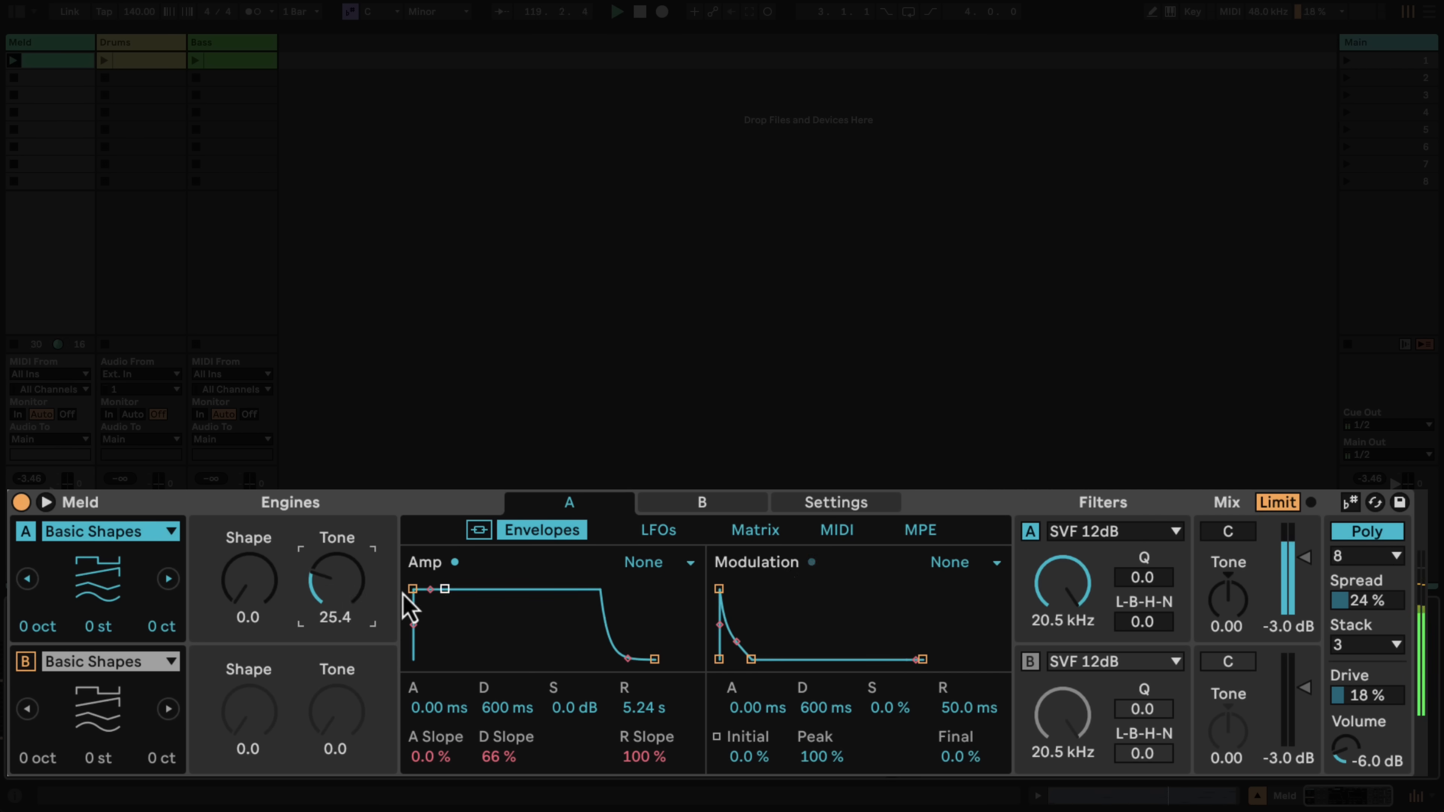
{"action": "left_click", "coordinate": [762, 539]}
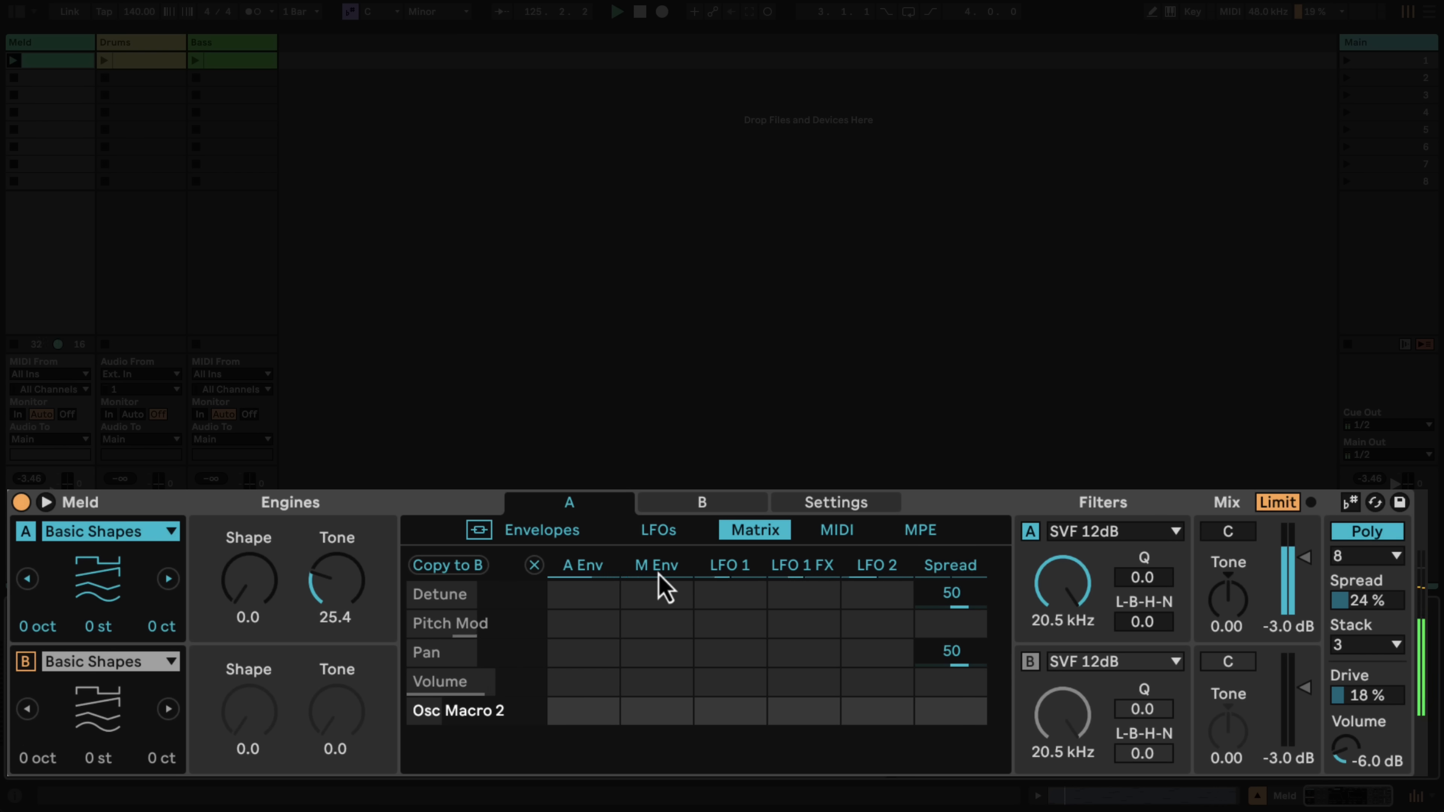
{"action": "left_click", "coordinate": [267, 598]}
{"action": "left_click_drag", "start_coordinate": [320, 595], "coordinate": [320, 592]}
Route the Modulation envelope to engine A's Osc Macro 2 and set that envelope's attack to 49.4 ms.
{"action": "left_click_drag", "start_coordinate": [665, 716], "coordinate": [665, 719]}
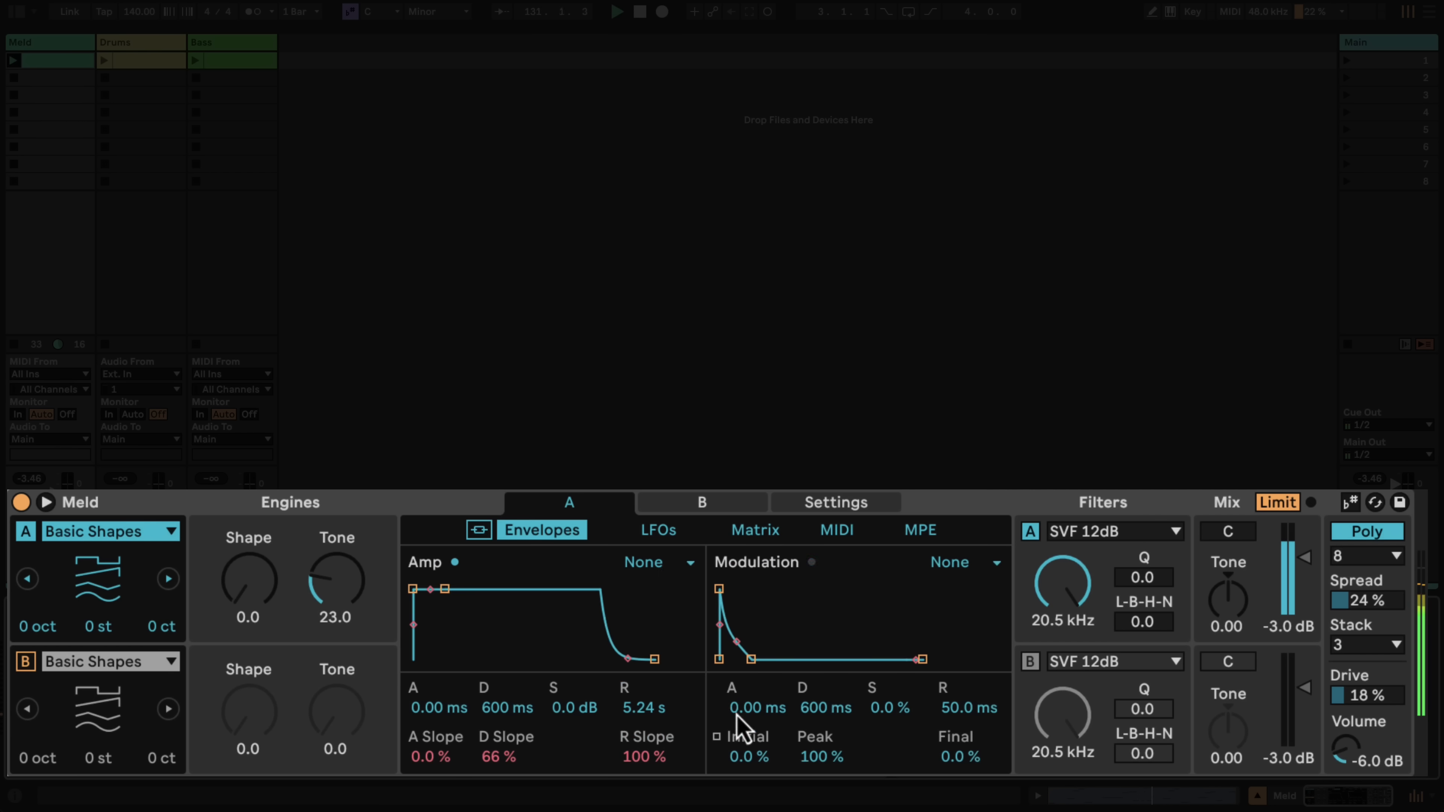
{"action": "scroll", "coordinate": [756, 714], "scroll_direction": "up", "scroll_amount": 10}
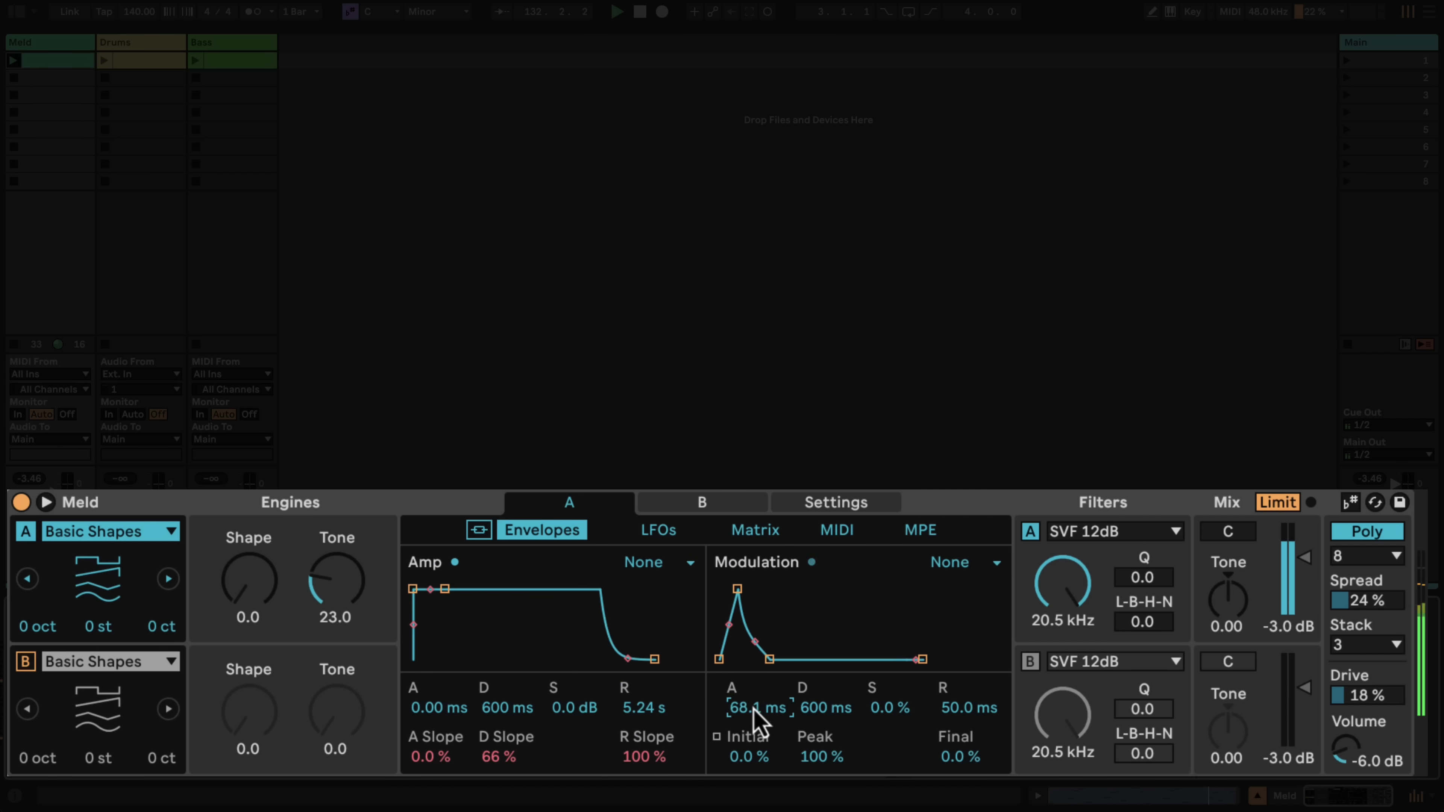
{"action": "scroll", "coordinate": [753, 709], "scroll_direction": "down", "scroll_amount": 3}
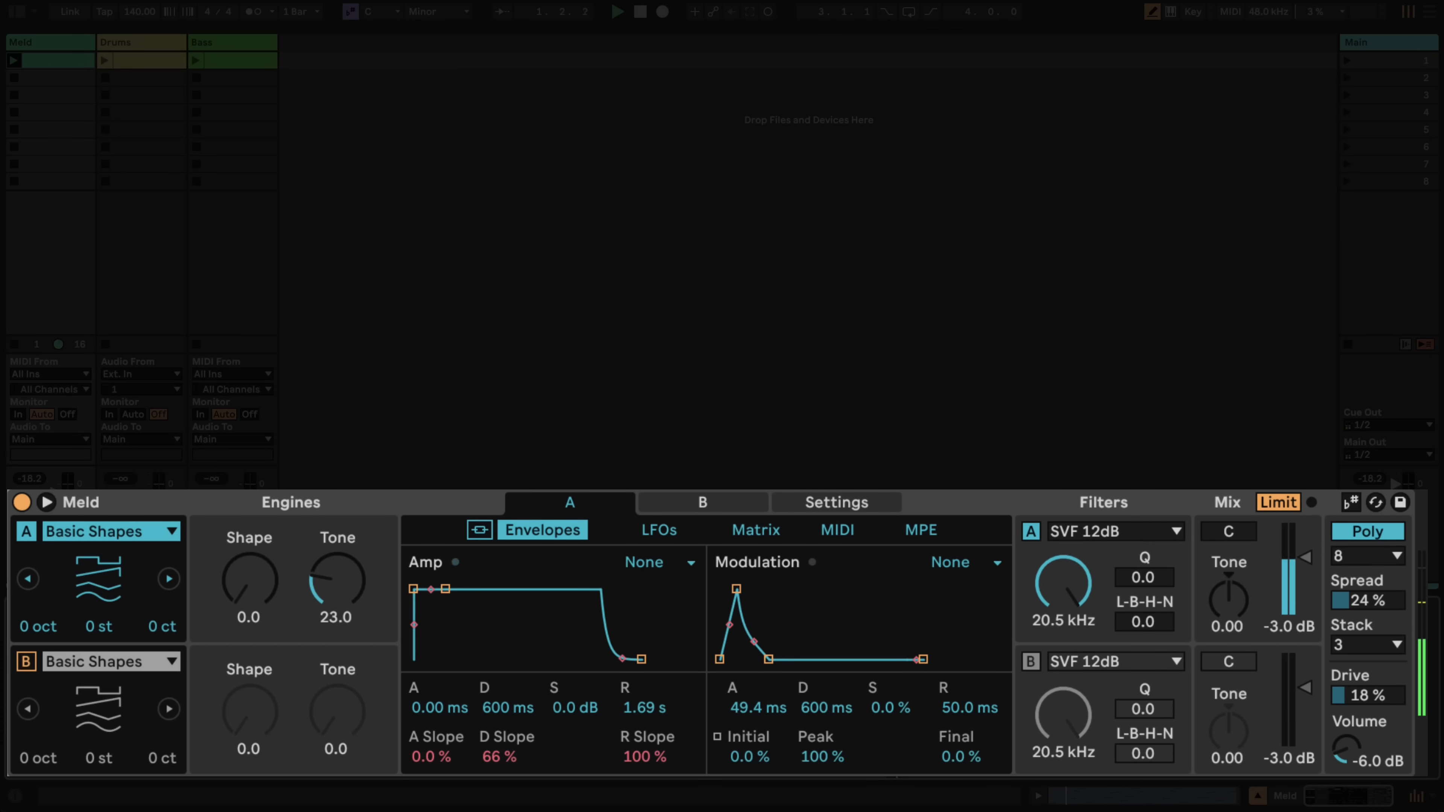
Turn on engine B and choose Fold Fm as its oscillator.
{"action": "left_click", "coordinate": [26, 662]}
{"action": "left_click", "coordinate": [95, 661]}
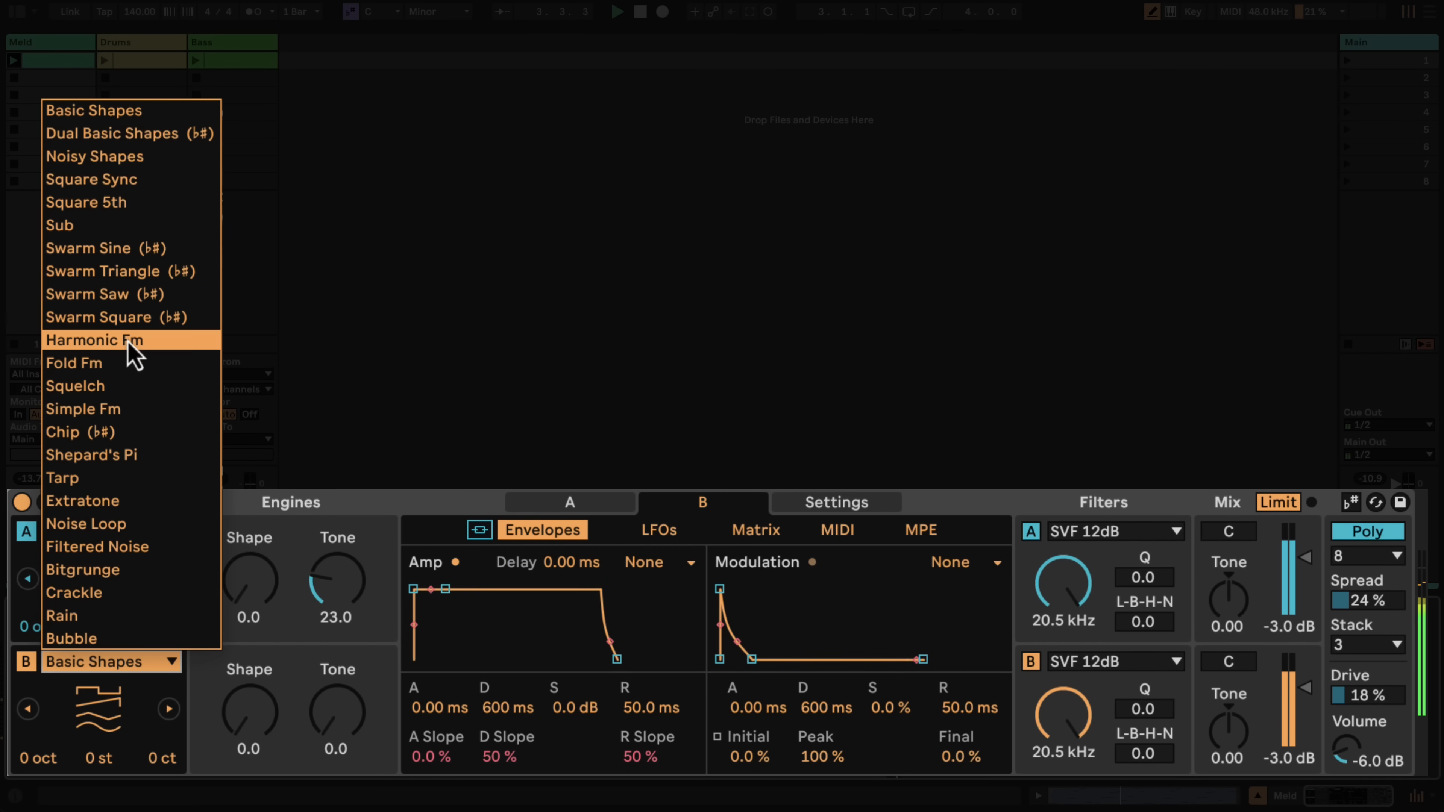
{"action": "left_click", "coordinate": [118, 364]}
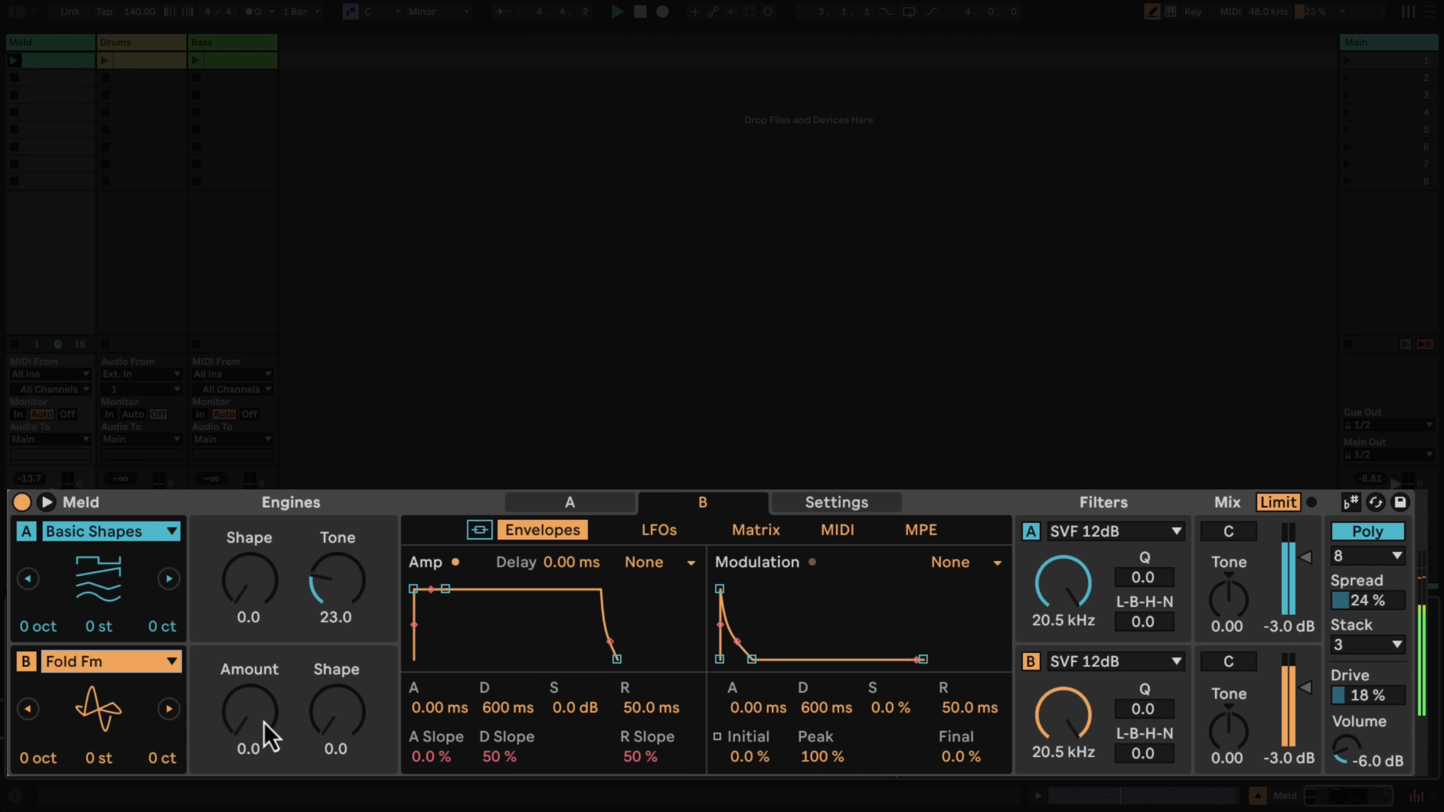
Set engine B's Amount and Shape to 51.6, with Amp sustain at -9.3 dB and release at 2.83 s.
{"action": "left_click_drag", "start_coordinate": [264, 735], "coordinate": [333, 730]}
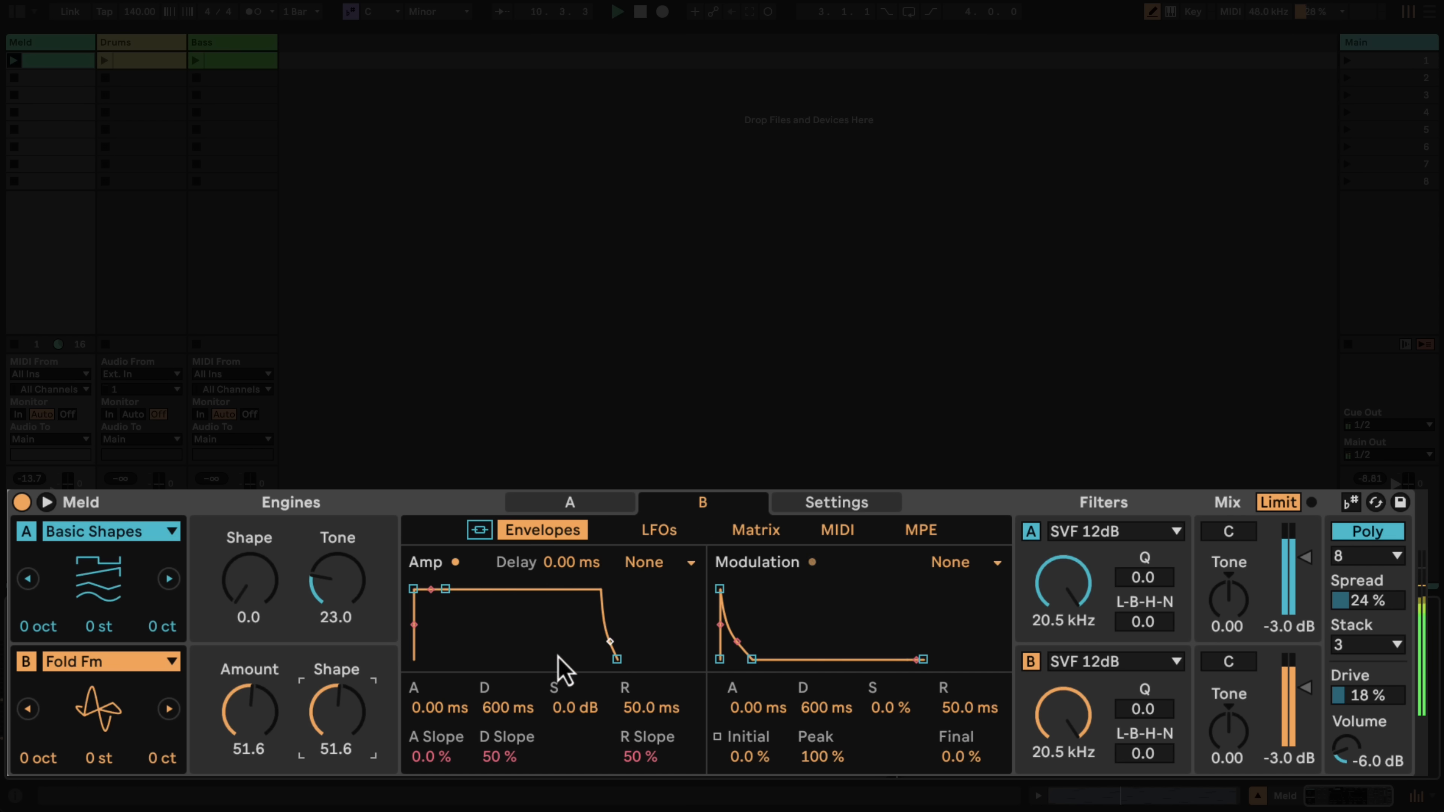
{"action": "mouse_move", "coordinate": [642, 711]}
{"action": "left_mouse_down"}
{"action": "mouse_move", "coordinate": [641, 698]}
{"action": "mouse_move", "coordinate": [588, 725]}
{"action": "mouse_move", "coordinate": [588, 739]}
{"action": "mouse_move", "coordinate": [636, 722]}
{"action": "left_mouse_up"}
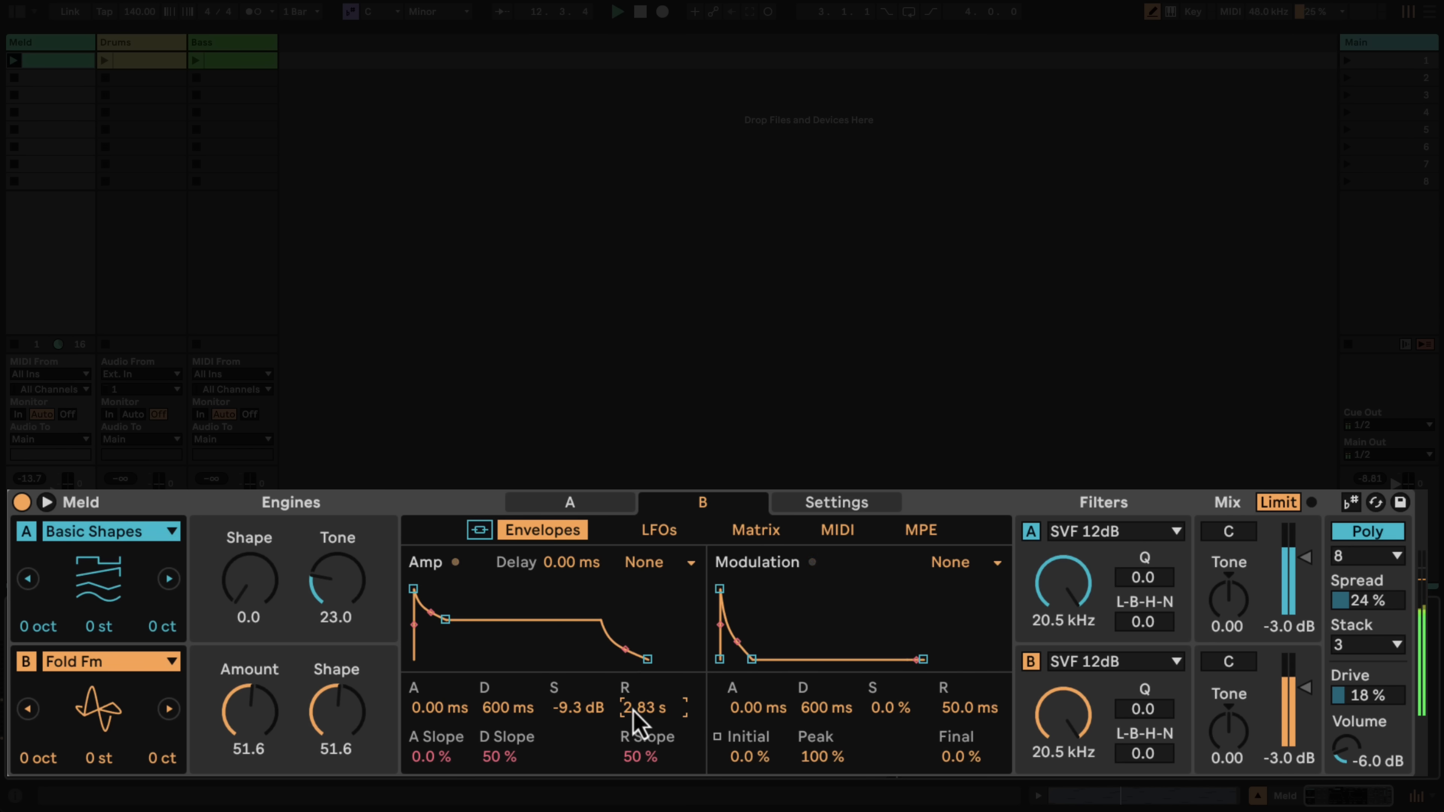
Link both engines' envelopes, set Amp attack to 224 ms, decay to 281 ms and sustain to -84 dB from engine A, and compare with engine B.
{"action": "left_click", "coordinate": [590, 510]}
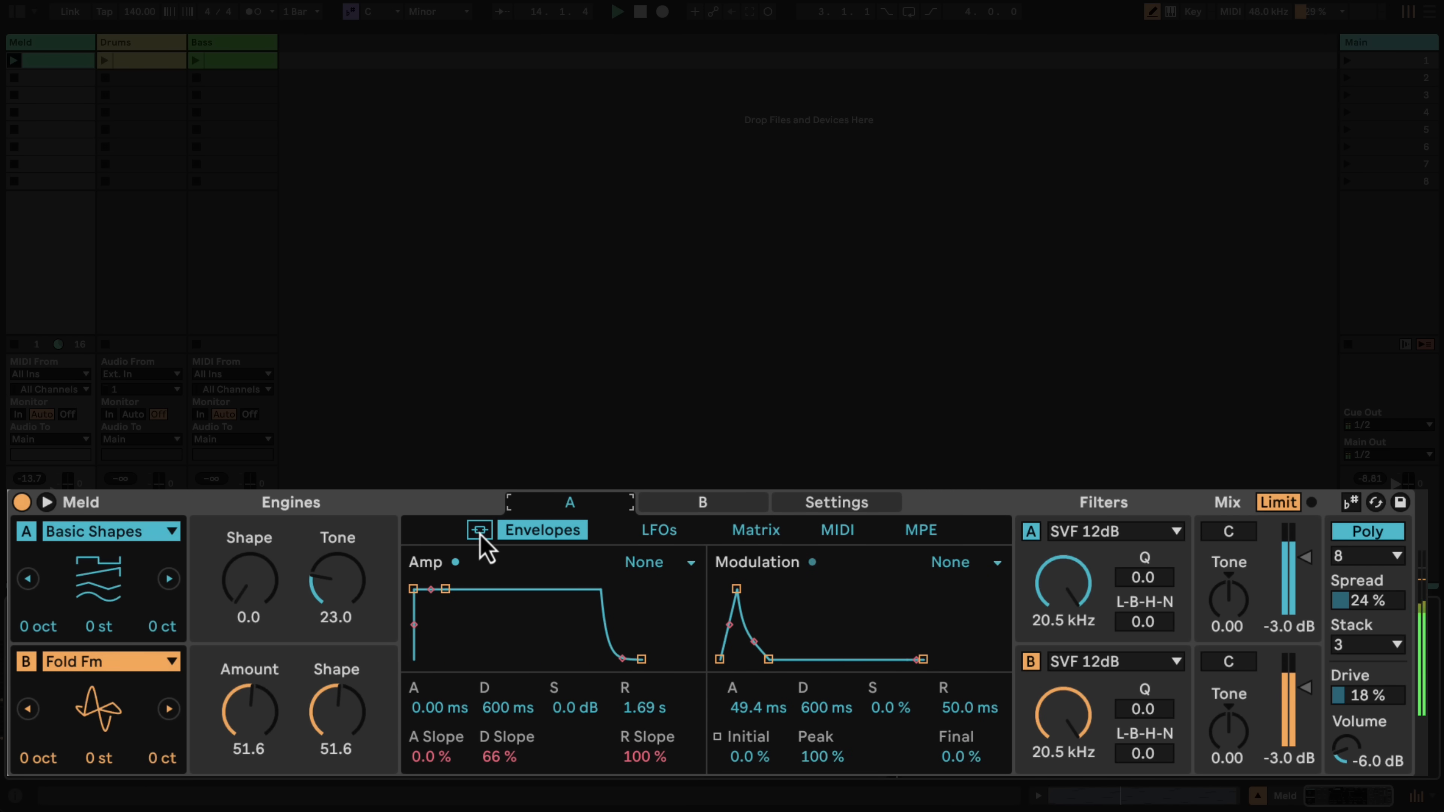
{"action": "left_click_drag", "start_coordinate": [440, 711], "coordinate": [519, 697]}
{"action": "left_click_drag", "start_coordinate": [589, 707], "coordinate": [590, 731]}
{"action": "left_click", "coordinate": [721, 506]}
{"action": "left_click", "coordinate": [589, 505]}
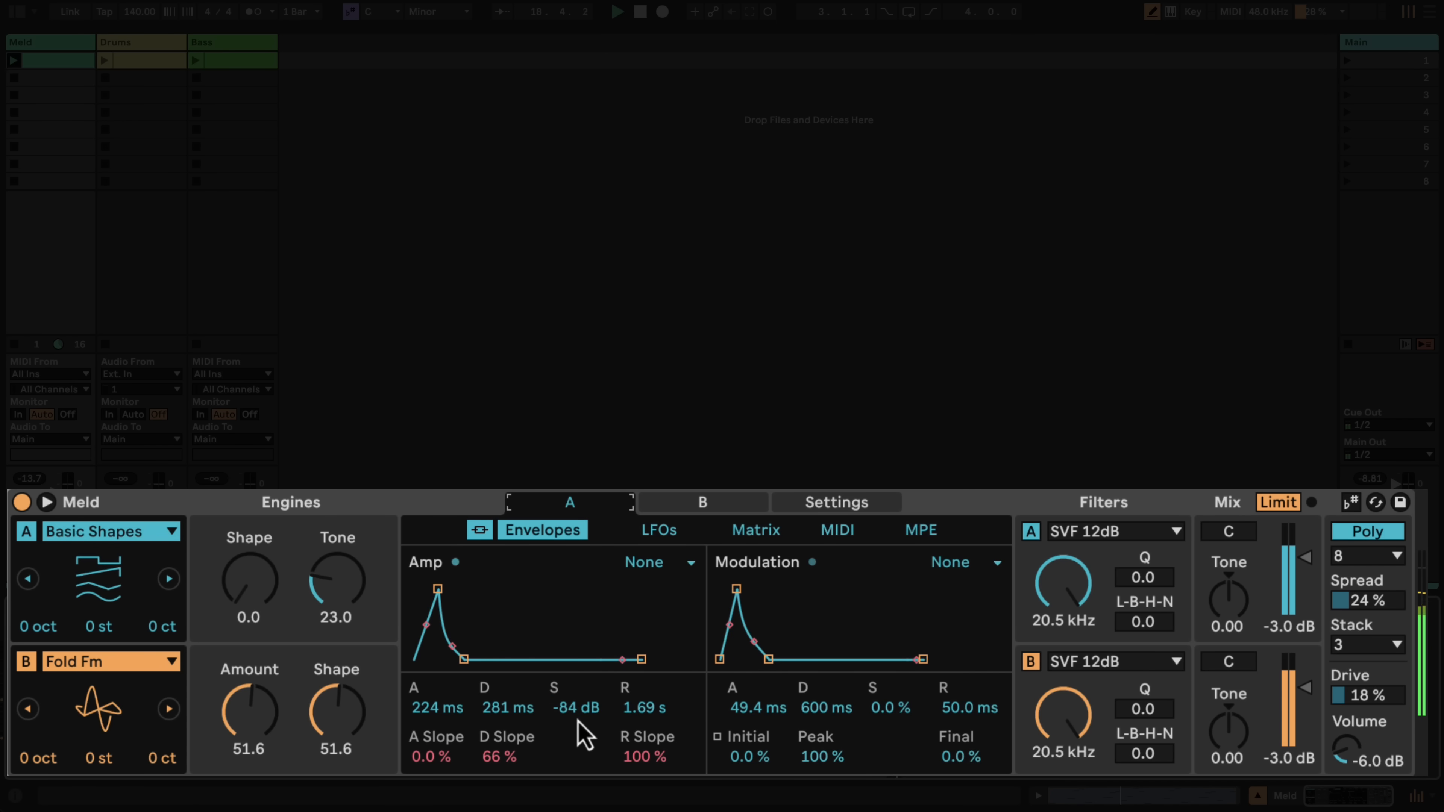
{"action": "left_click", "coordinate": [679, 509]}
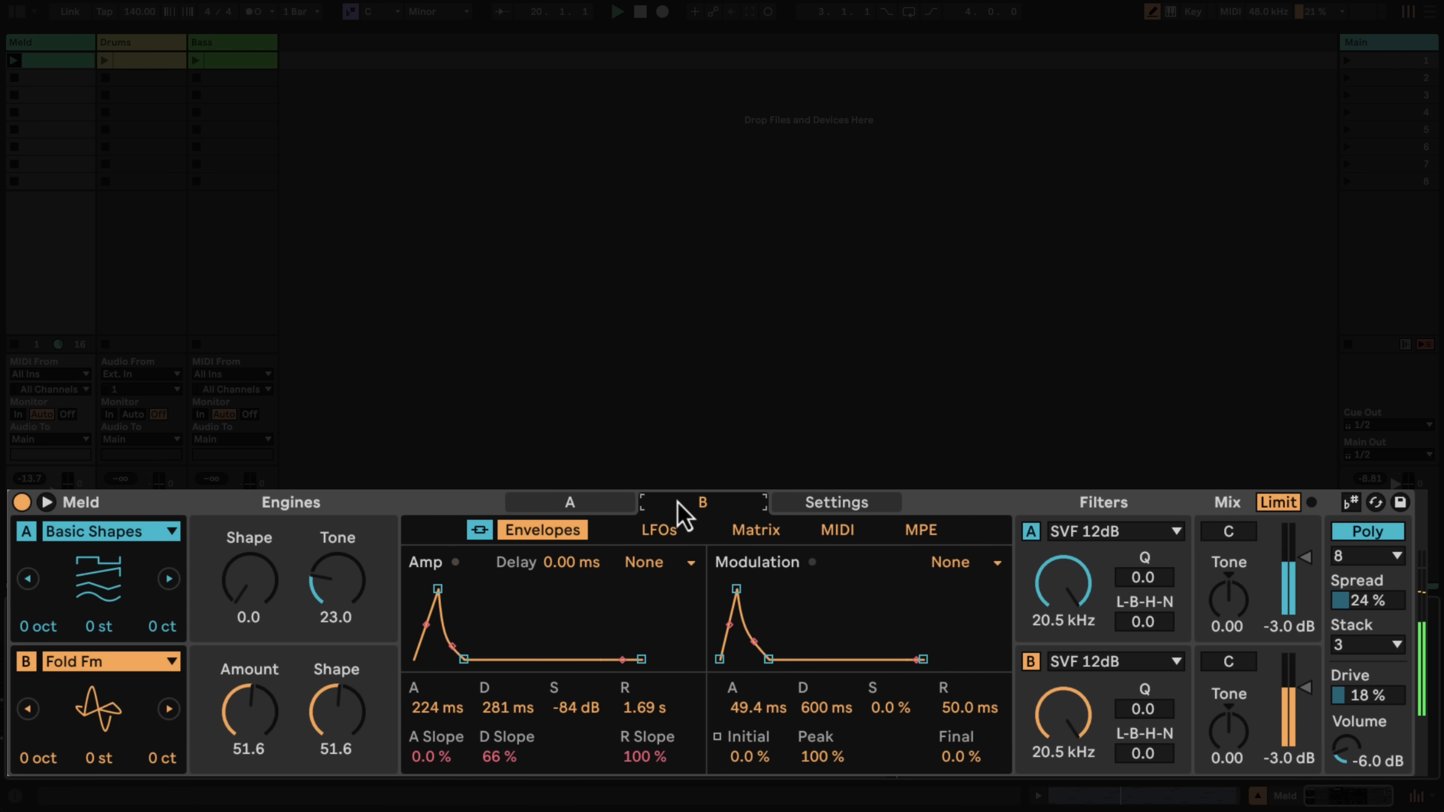
Unlink the envelopes with engine B's Amp sustain at 0.0 dB, and turn off engine A.
{"action": "left_click", "coordinate": [475, 533]}
{"action": "left_click_drag", "start_coordinate": [591, 711], "coordinate": [523, 692]}
{"action": "left_click", "coordinate": [27, 533]}
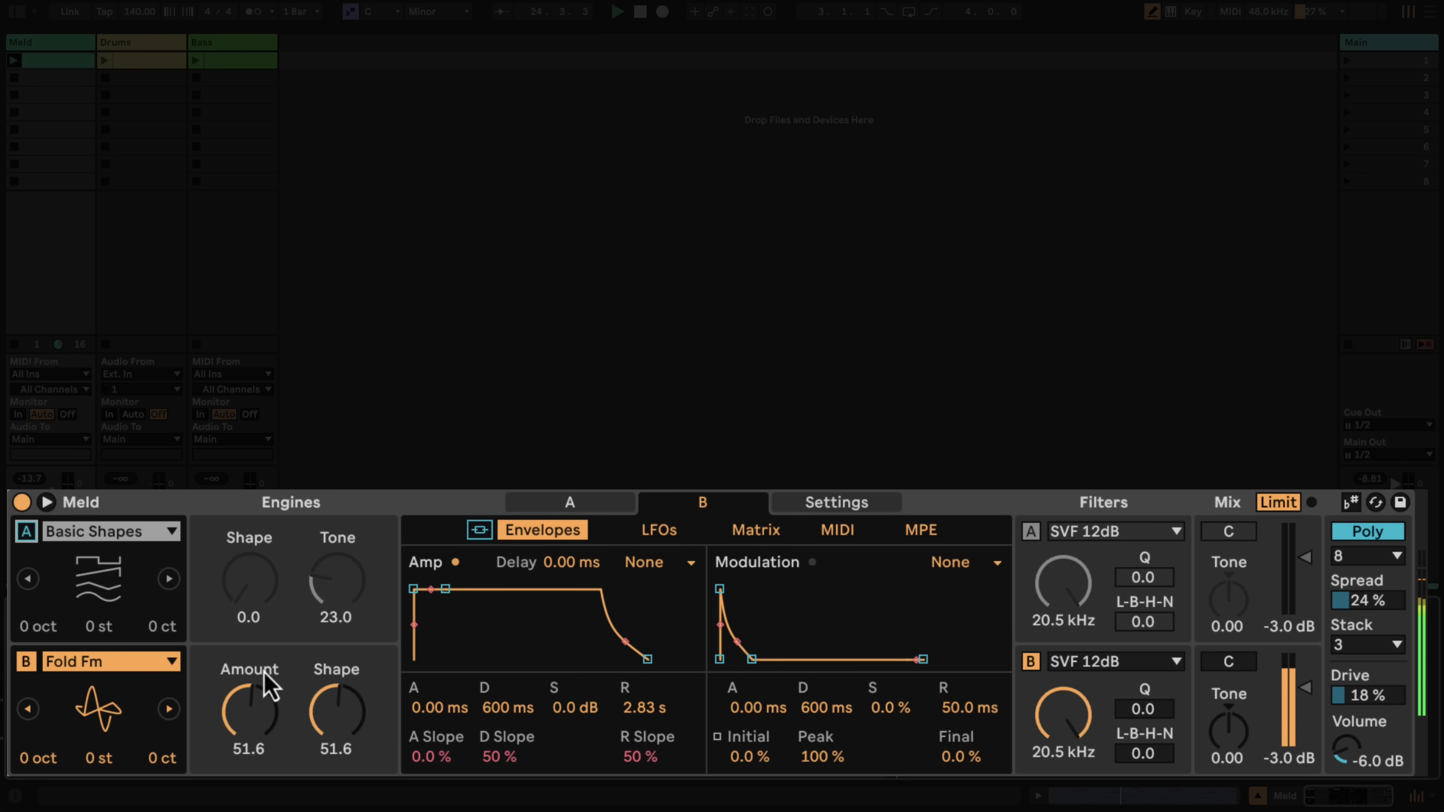
Lower engine B's filter frequency to 606 Hz and modulate Filter Freq with LFO 1 at 66.
{"action": "left_click", "coordinate": [739, 531]}
{"action": "left_click_drag", "start_coordinate": [1063, 733], "coordinate": [1067, 738]}
{"action": "left_click_drag", "start_coordinate": [733, 720], "coordinate": [734, 719]}
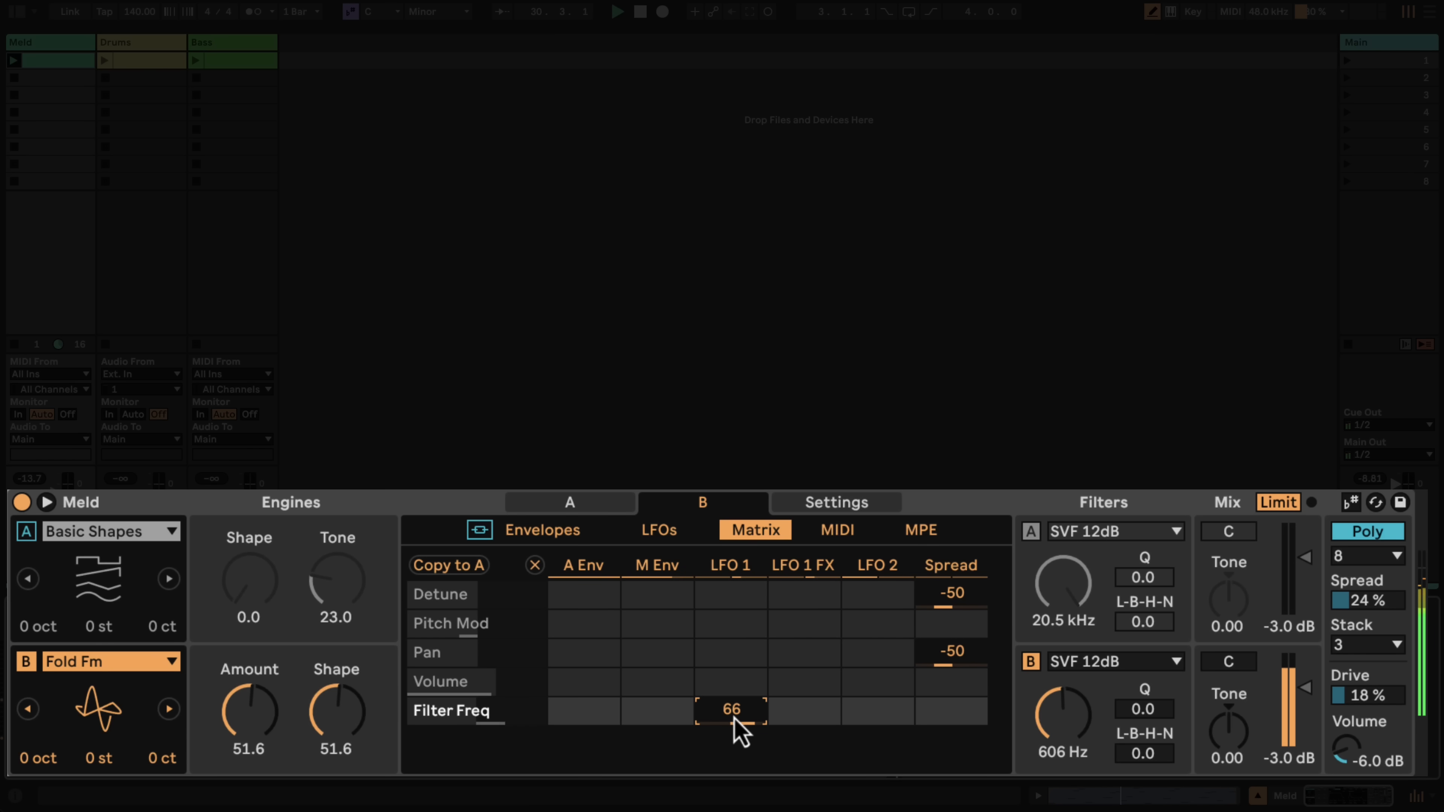
Try LFO 1's Shape and Fold and reset them, then try a 262° phase offset without retrigger and a 2.57 Hz rate.
{"action": "left_click", "coordinate": [737, 567]}
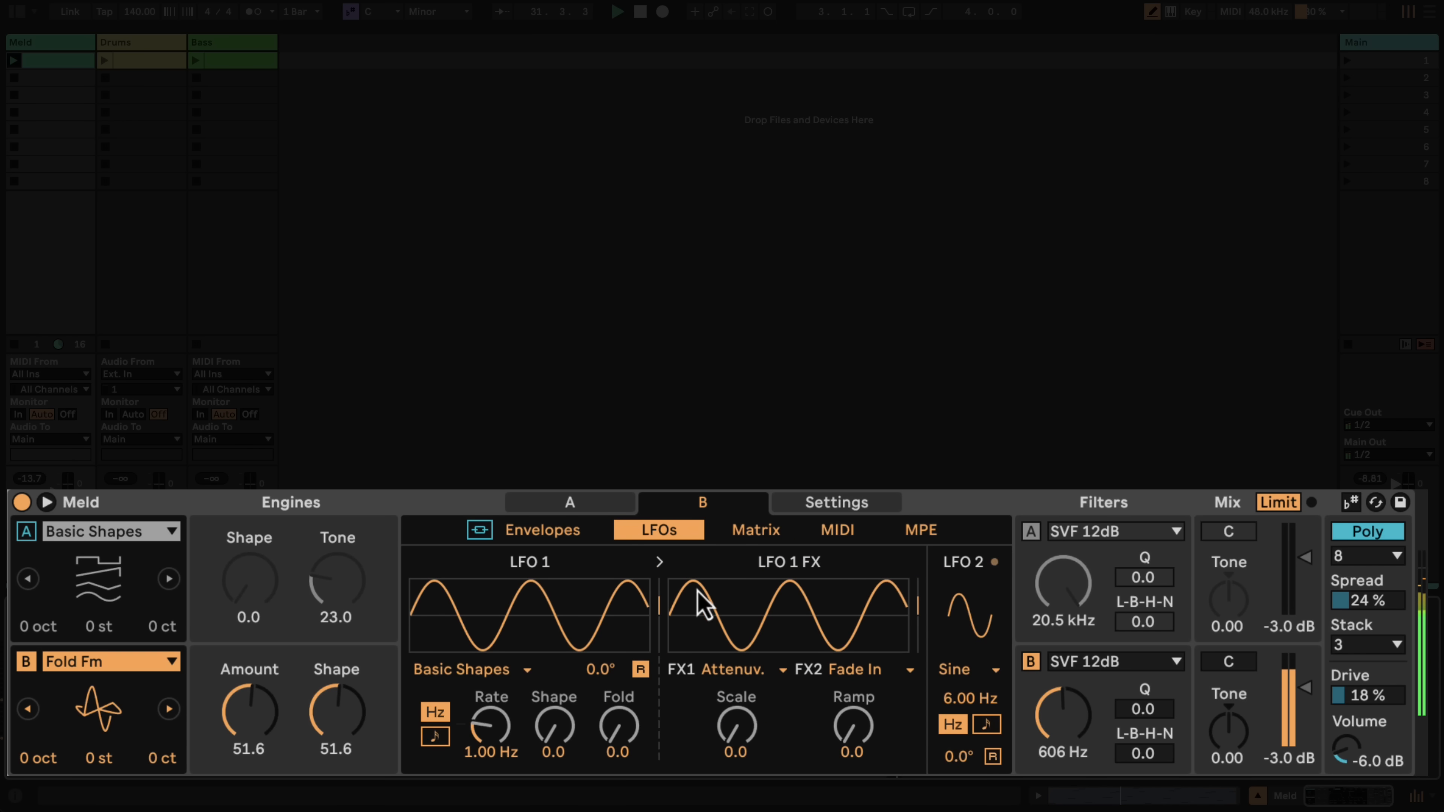
{"action": "left_click_drag", "start_coordinate": [503, 753], "coordinate": [623, 731]}
{"action": "left_click_drag", "start_coordinate": [502, 734], "coordinate": [478, 717]}
{"action": "double_click", "coordinate": [635, 750]}
{"action": "left_click_drag", "start_coordinate": [606, 670], "coordinate": [635, 670]}
{"action": "left_click_drag", "start_coordinate": [525, 742], "coordinate": [501, 738]}
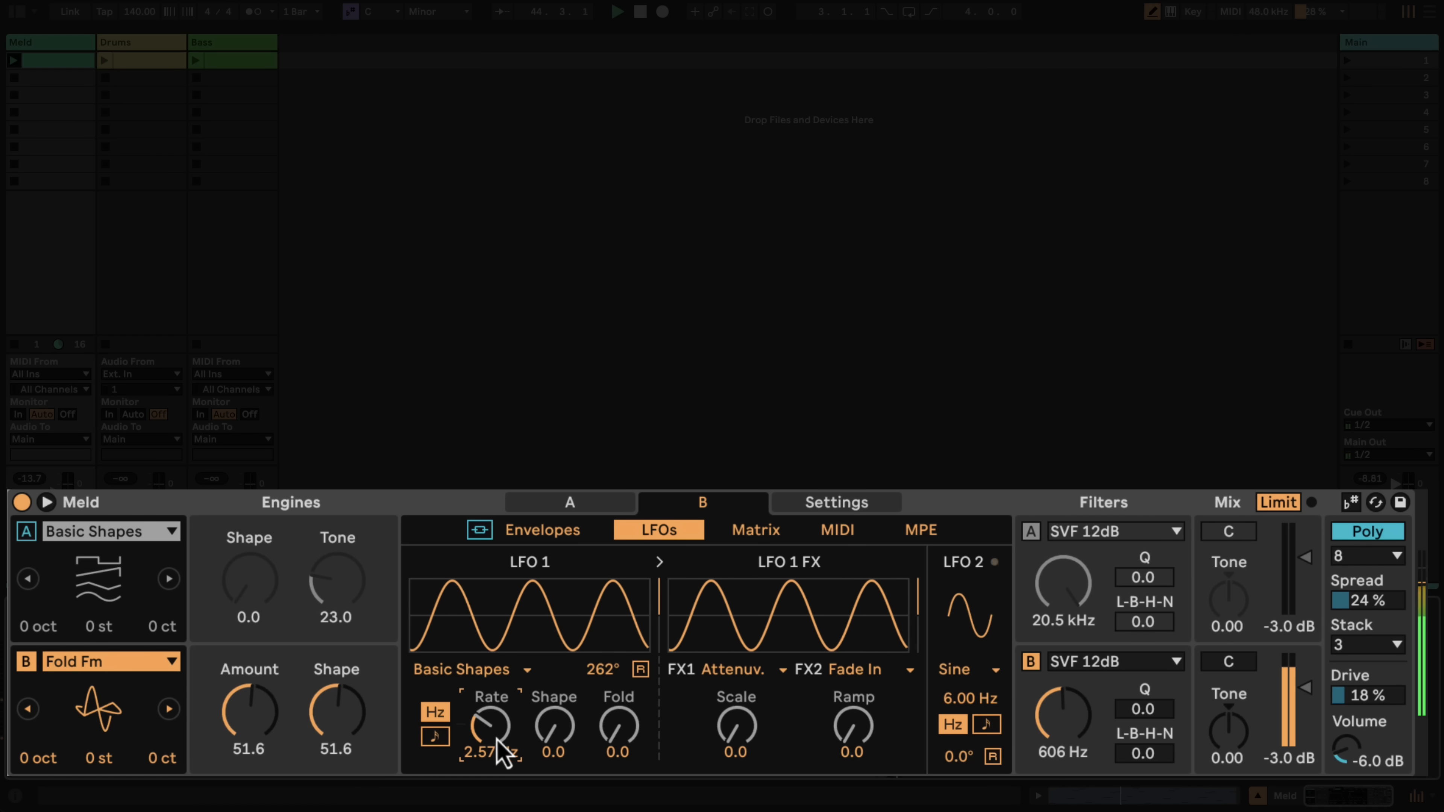
Sync LFO 1's rate to the tempo at 1/8 and reset its phase offset to 0.0° with retrigger on.
{"action": "left_click", "coordinate": [437, 738]}
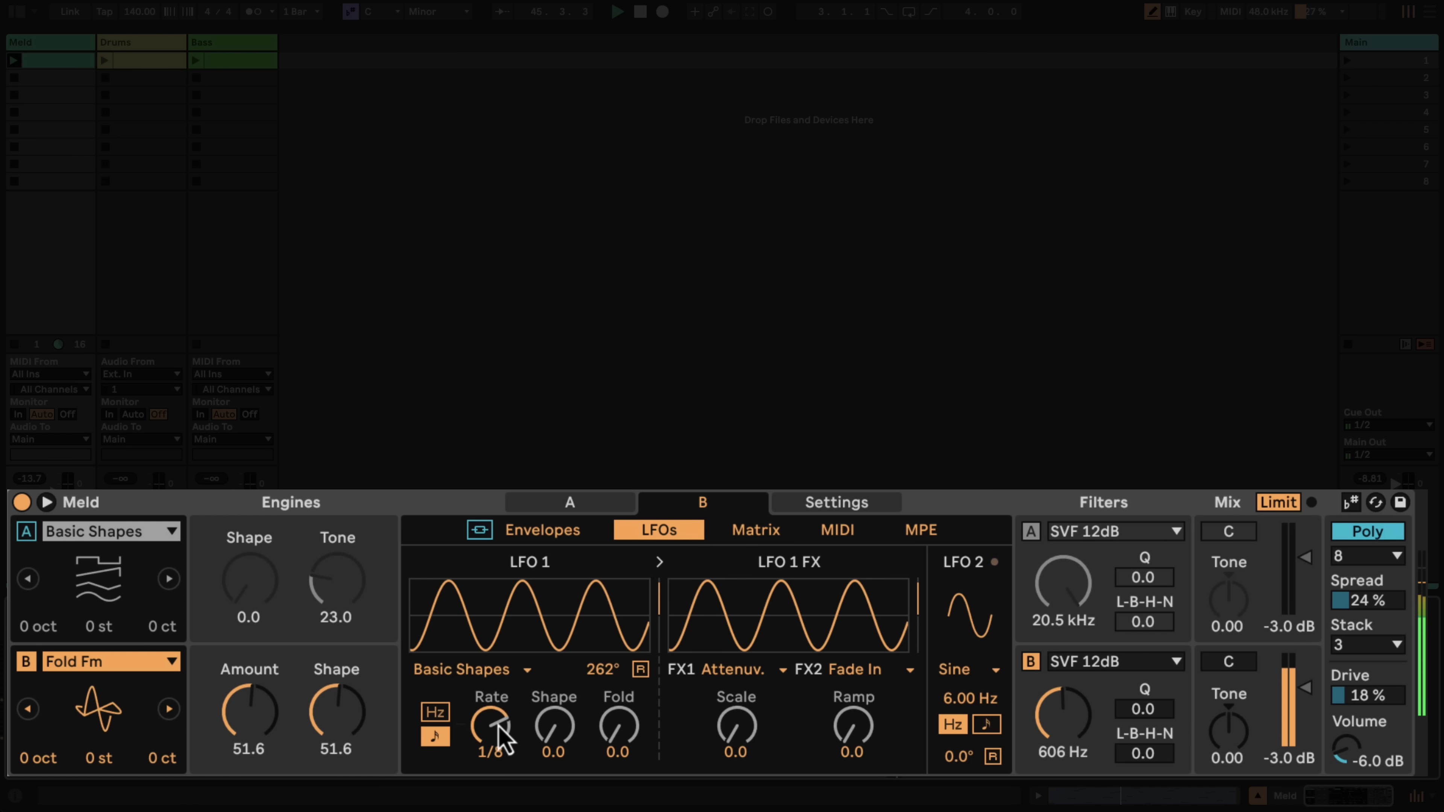
{"action": "double_click", "coordinate": [610, 674]}
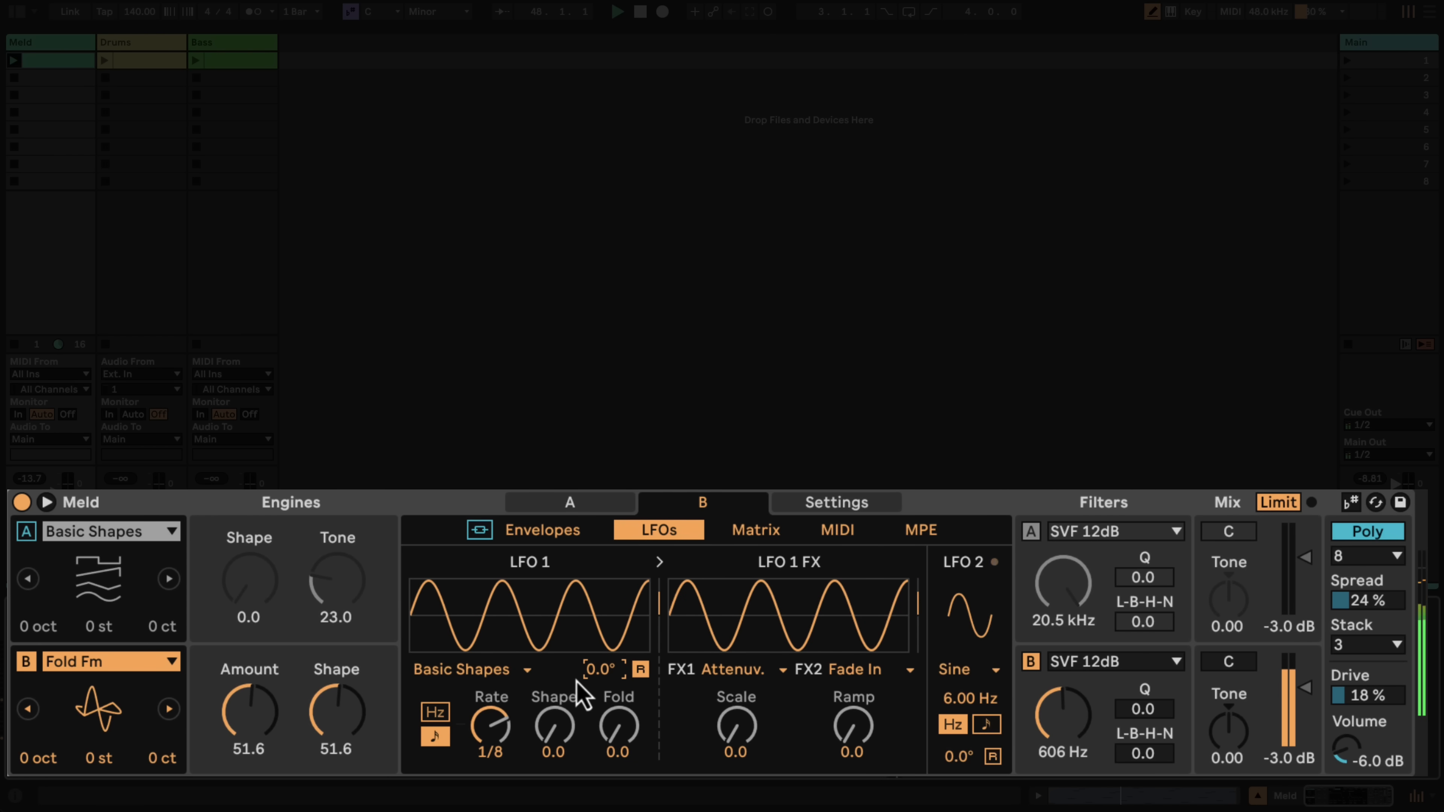
Try the Ramp, Wander and Alternate waveforms for LFO 1, ending on Alternate with L1 at 35.7 and L2 at 77.0.
{"action": "left_click", "coordinate": [469, 674]}
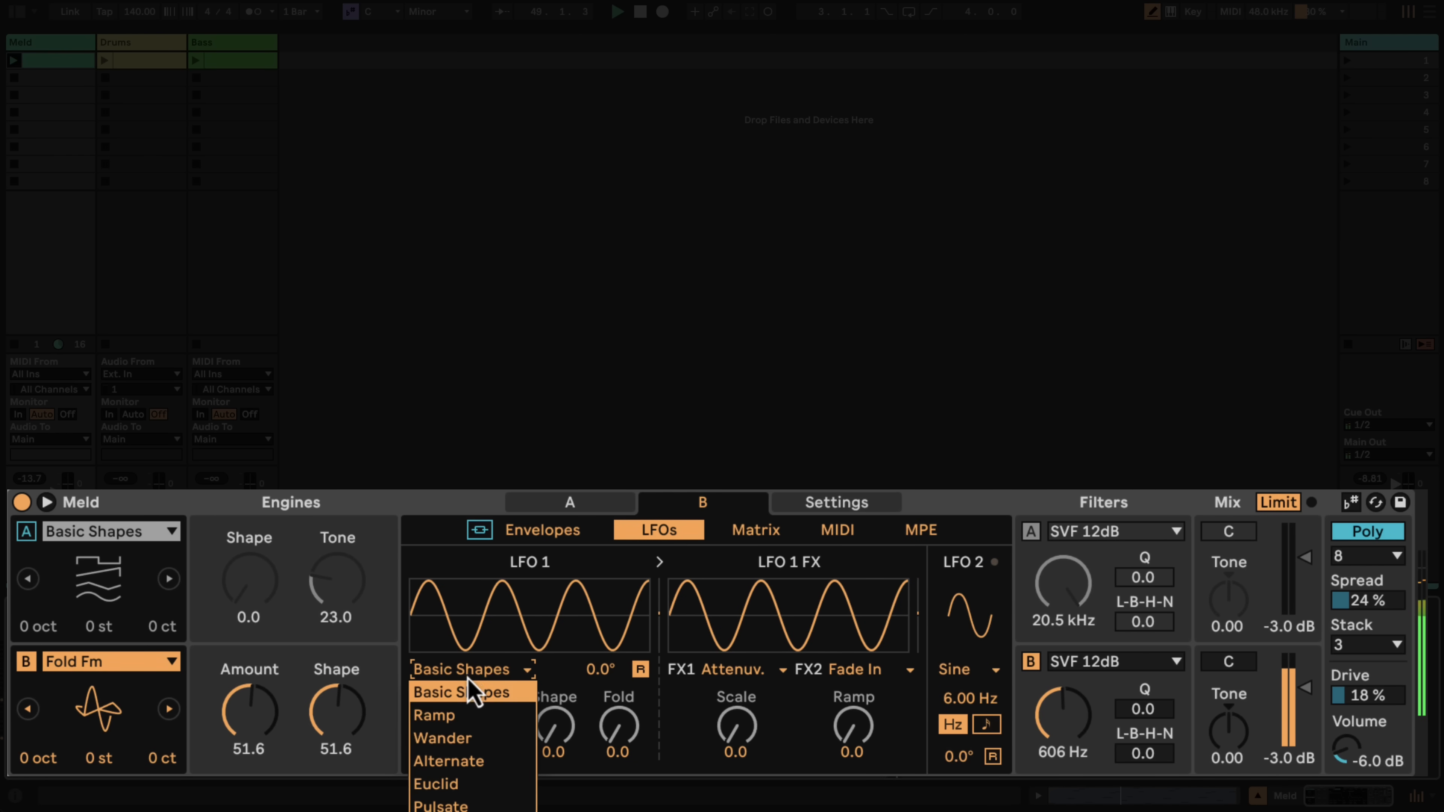
{"action": "left_click", "coordinate": [479, 716]}
{"action": "mouse_move", "coordinate": [559, 746]}
{"action": "left_mouse_down"}
{"action": "mouse_move", "coordinate": [635, 751]}
{"action": "mouse_move", "coordinate": [567, 759]}
{"action": "mouse_move", "coordinate": [614, 743]}
{"action": "mouse_move", "coordinate": [550, 738]}
{"action": "mouse_move", "coordinate": [627, 757]}
{"action": "mouse_move", "coordinate": [617, 734]}
{"action": "mouse_move", "coordinate": [549, 735]}
{"action": "mouse_move", "coordinate": [549, 751]}
{"action": "mouse_move", "coordinate": [546, 729]}
{"action": "left_mouse_up"}
{"action": "left_click", "coordinate": [473, 674]}
{"action": "left_click", "coordinate": [459, 742]}
{"action": "left_click", "coordinate": [474, 676]}
{"action": "left_click", "coordinate": [455, 761]}
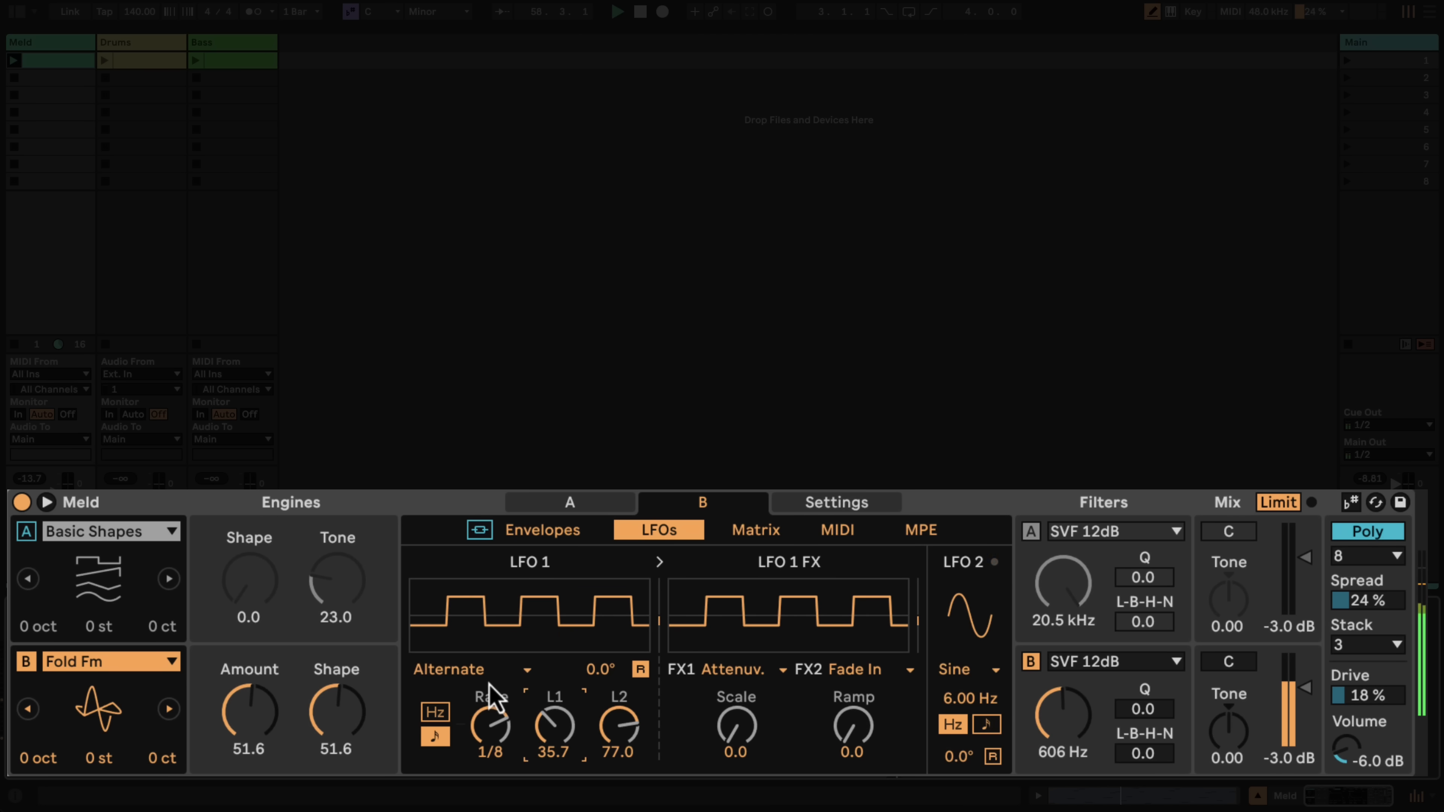
Try the Euclid waveform for LFO 1 with Pulses at 100.0, different Steps amounts and a 1/4 rate.
{"action": "left_click", "coordinate": [471, 670]}
{"action": "left_click", "coordinate": [454, 783]}
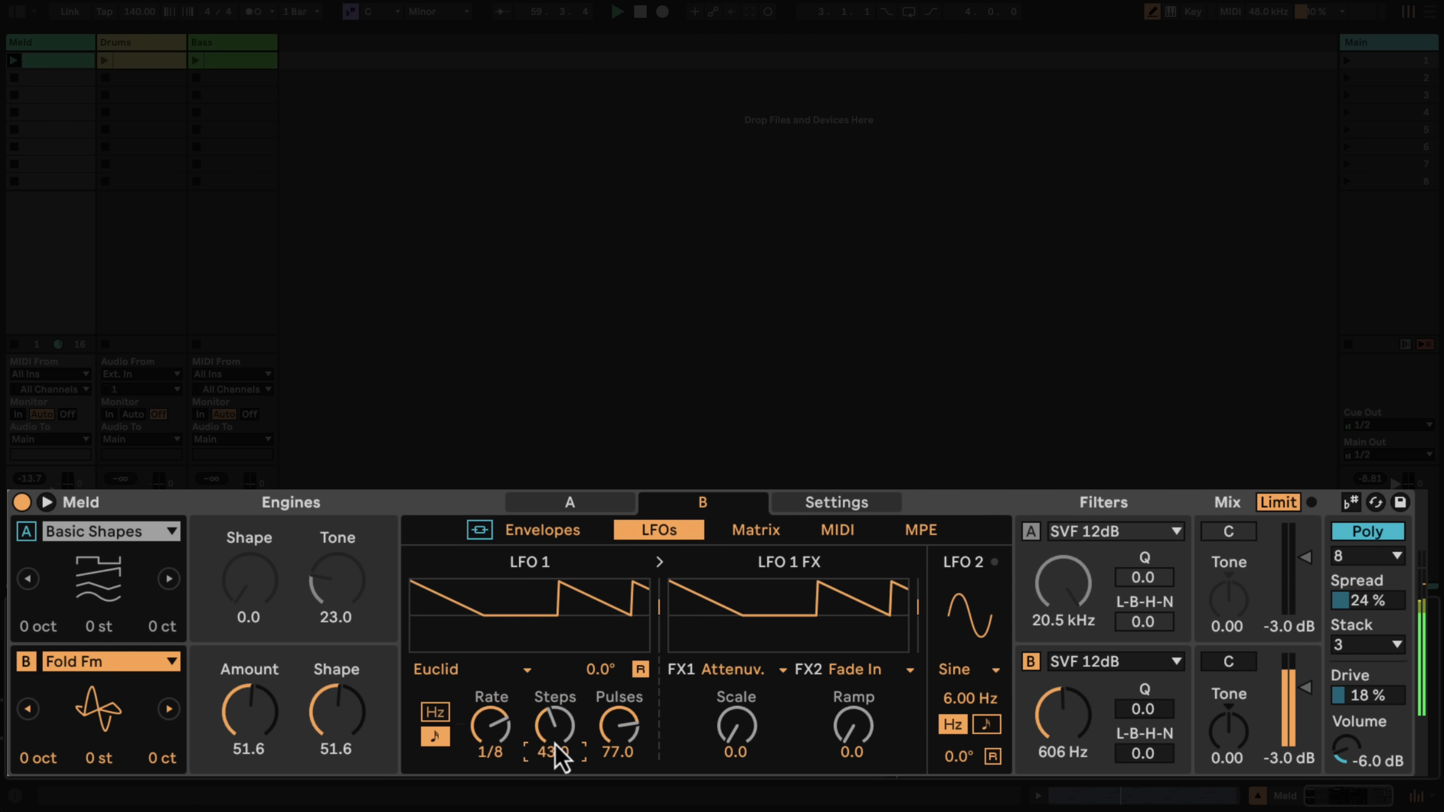
{"action": "left_click_drag", "start_coordinate": [619, 734], "coordinate": [620, 737]}
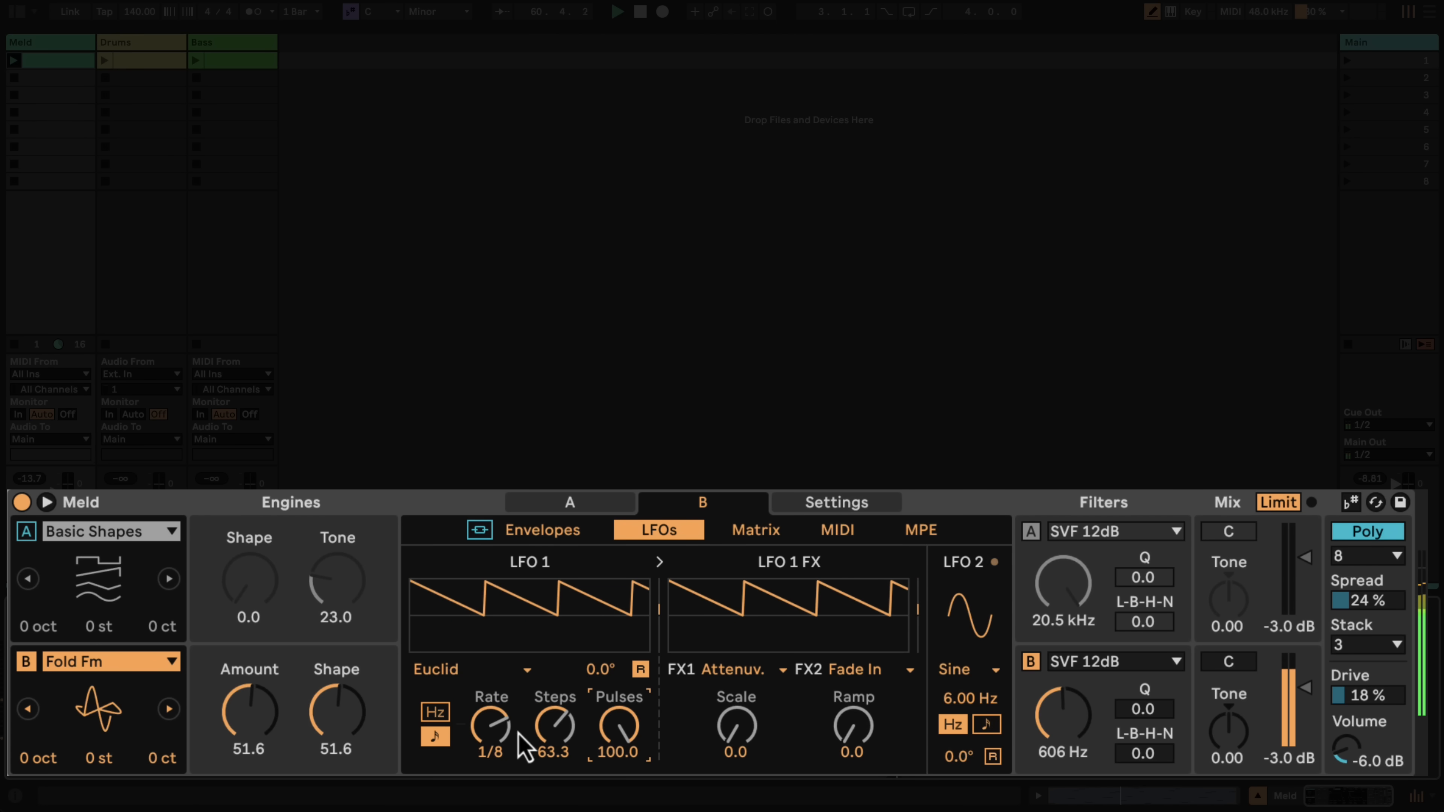
{"action": "left_click_drag", "start_coordinate": [489, 738], "coordinate": [490, 739]}
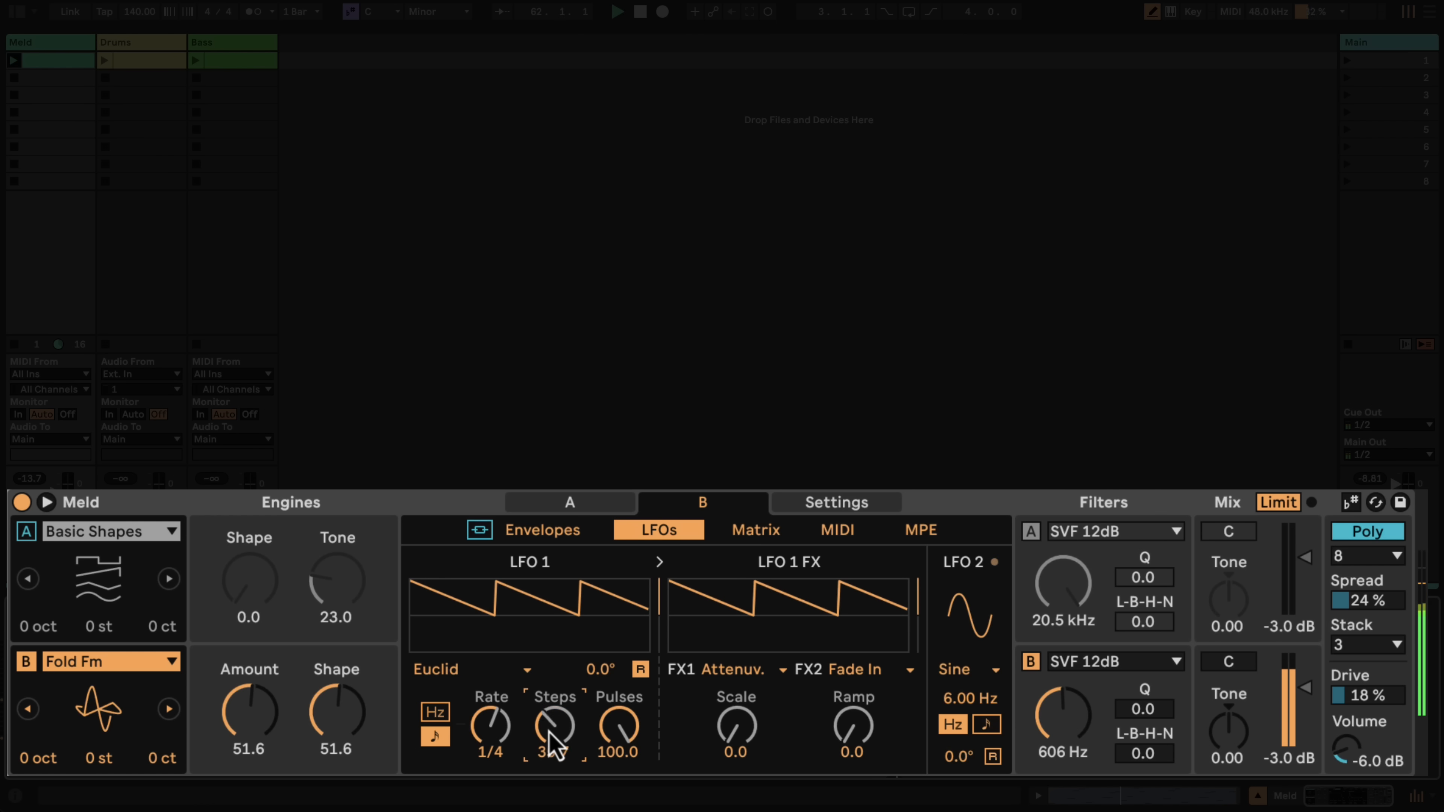
Try the Pulsate waveform for LFO 1 with Chance at 65.9 and Length at 21.9.
{"action": "left_click", "coordinate": [449, 669]}
{"action": "left_click", "coordinate": [449, 805]}
{"action": "left_click_drag", "start_coordinate": [557, 752], "coordinate": [618, 742]}
Return LFO 1 to Basic Shapes at a 1/8 rate and reset its Shape and Fold to 0.0.
{"action": "left_click", "coordinate": [413, 671]}
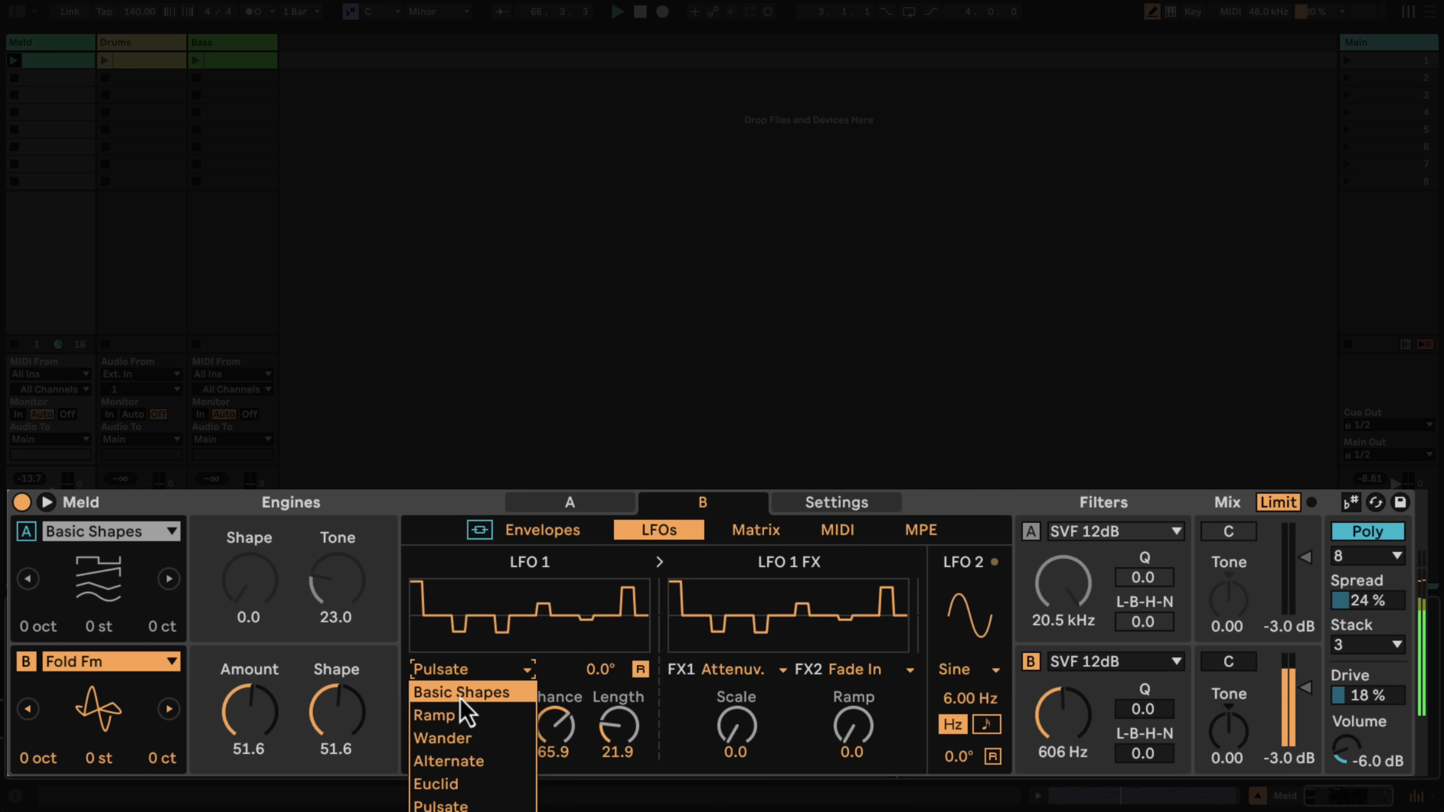
{"action": "left_click", "coordinate": [468, 692]}
{"action": "double_click", "coordinate": [551, 737]}
{"action": "double_click", "coordinate": [623, 741]}
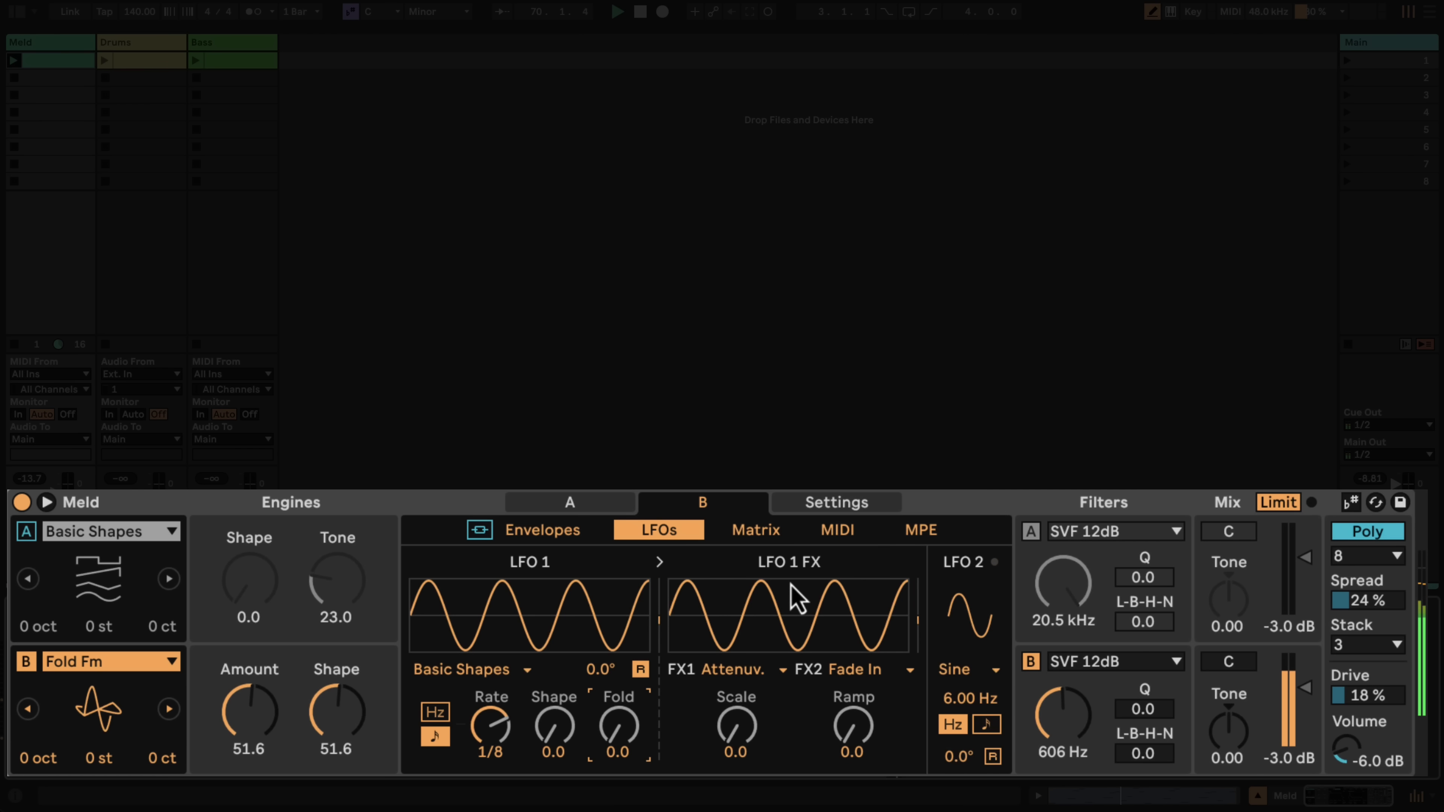
Remove LFO 1's modulation of engine B's Filter Freq and route LFO 1 FX to it at 48 instead.
{"action": "mouse_move", "coordinate": [741, 735]}
{"action": "left_mouse_down"}
{"action": "mouse_move", "coordinate": [741, 717]}
{"action": "mouse_move", "coordinate": [748, 737]}
{"action": "left_mouse_up"}
{"action": "left_click", "coordinate": [756, 531]}
{"action": "double_click", "coordinate": [738, 719]}
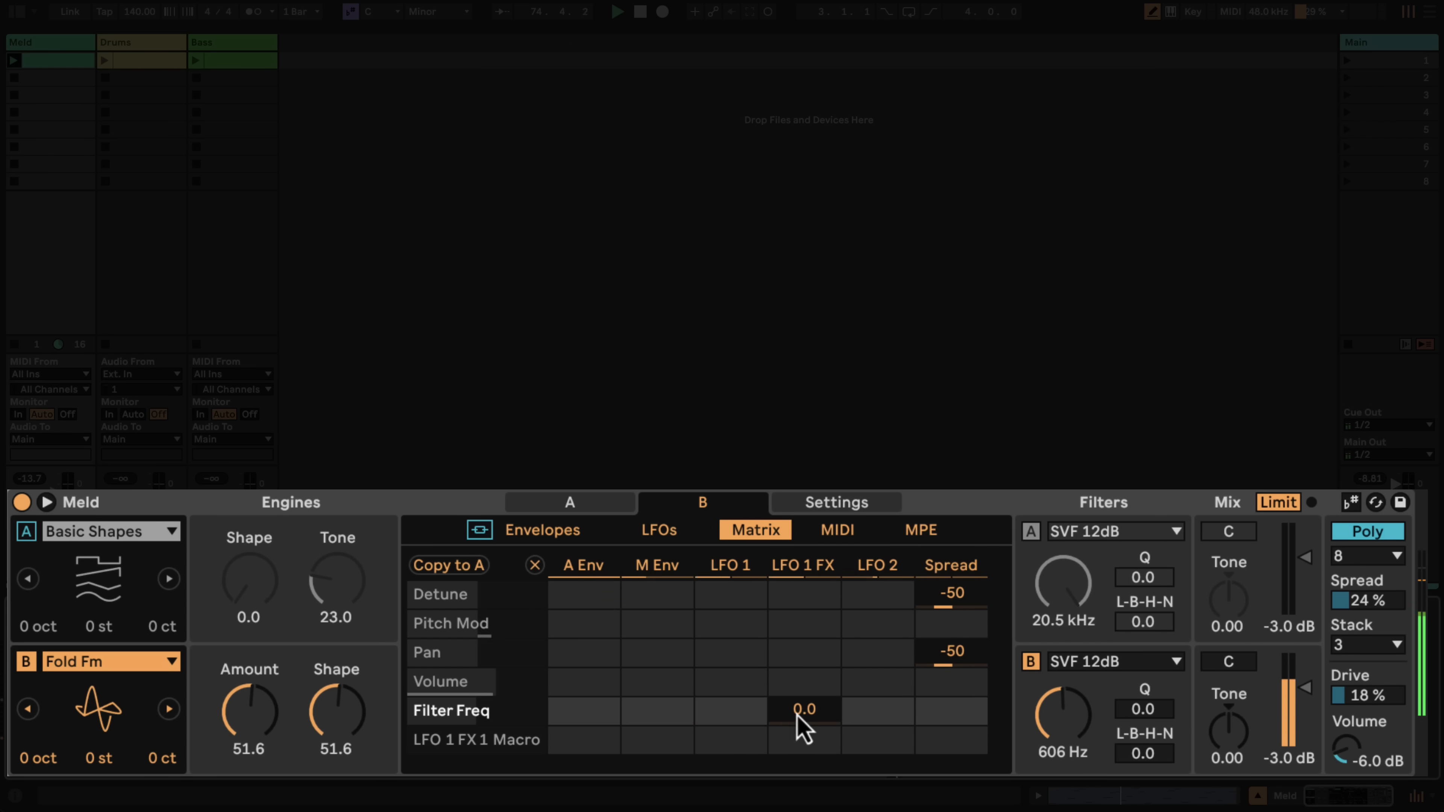
{"action": "left_click_drag", "start_coordinate": [811, 717], "coordinate": [737, 730]}
Set the LFO 1 FX Attenuverter's Scale to 4.0 and the Fade In's Ramp to 39.7, keeping LFO 1 at 1/8.
{"action": "left_click", "coordinate": [681, 537]}
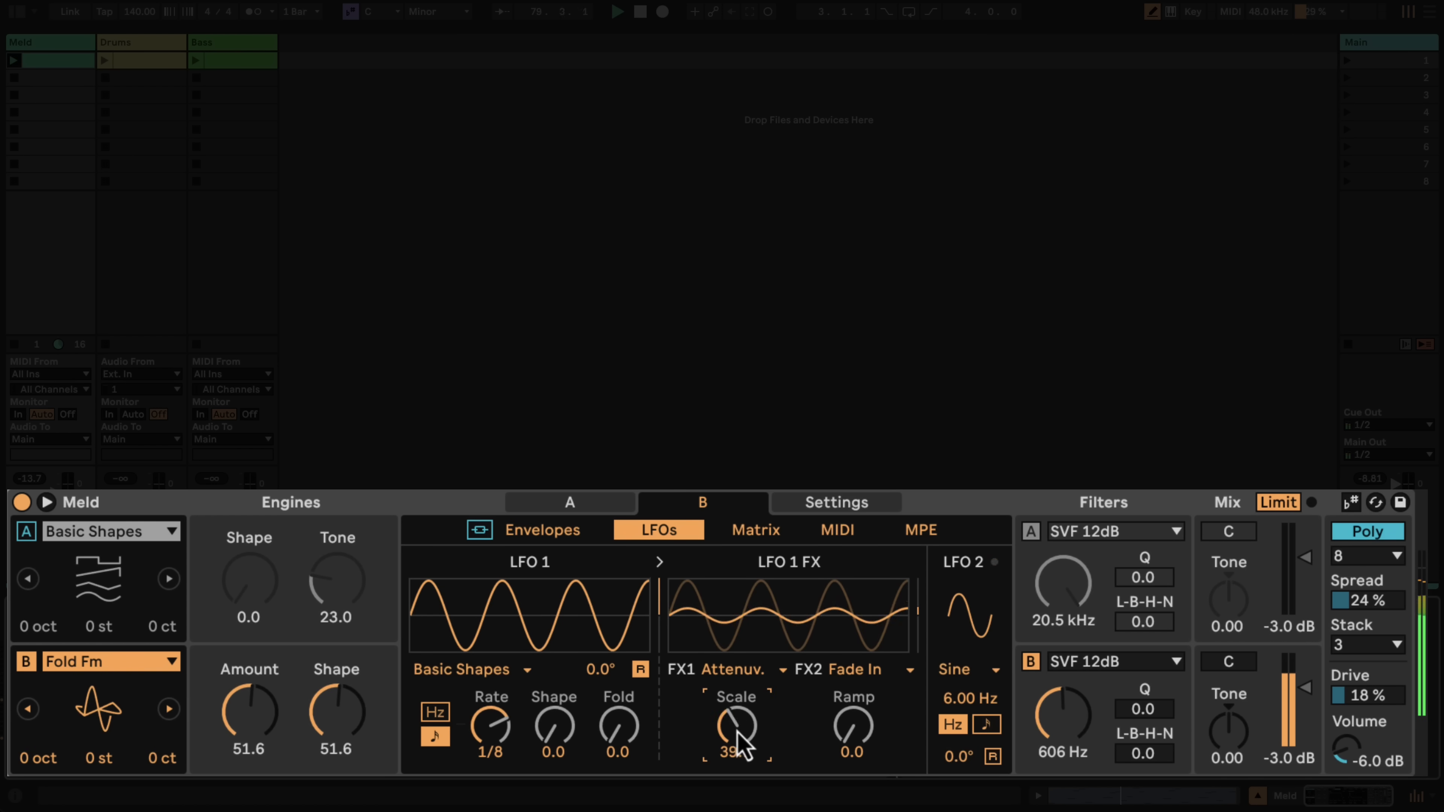
{"action": "left_click_drag", "start_coordinate": [854, 748], "coordinate": [851, 761]}
{"action": "left_click_drag", "start_coordinate": [748, 743], "coordinate": [700, 742]}
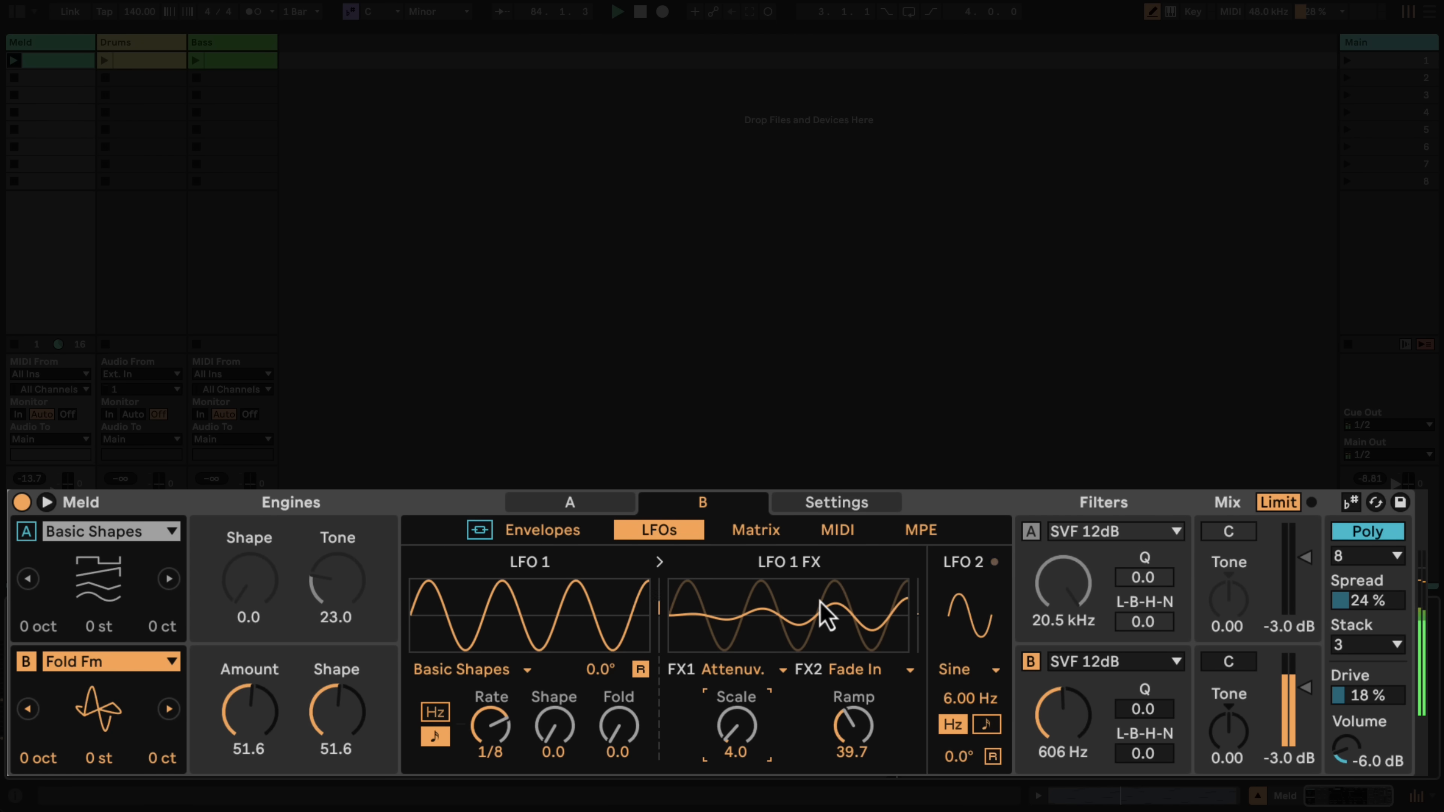
{"action": "left_click_drag", "start_coordinate": [504, 733], "coordinate": [506, 745]}
Try S&H as LFO 1's FX1 with its Rate at 81.7.
{"action": "left_click", "coordinate": [731, 671]}
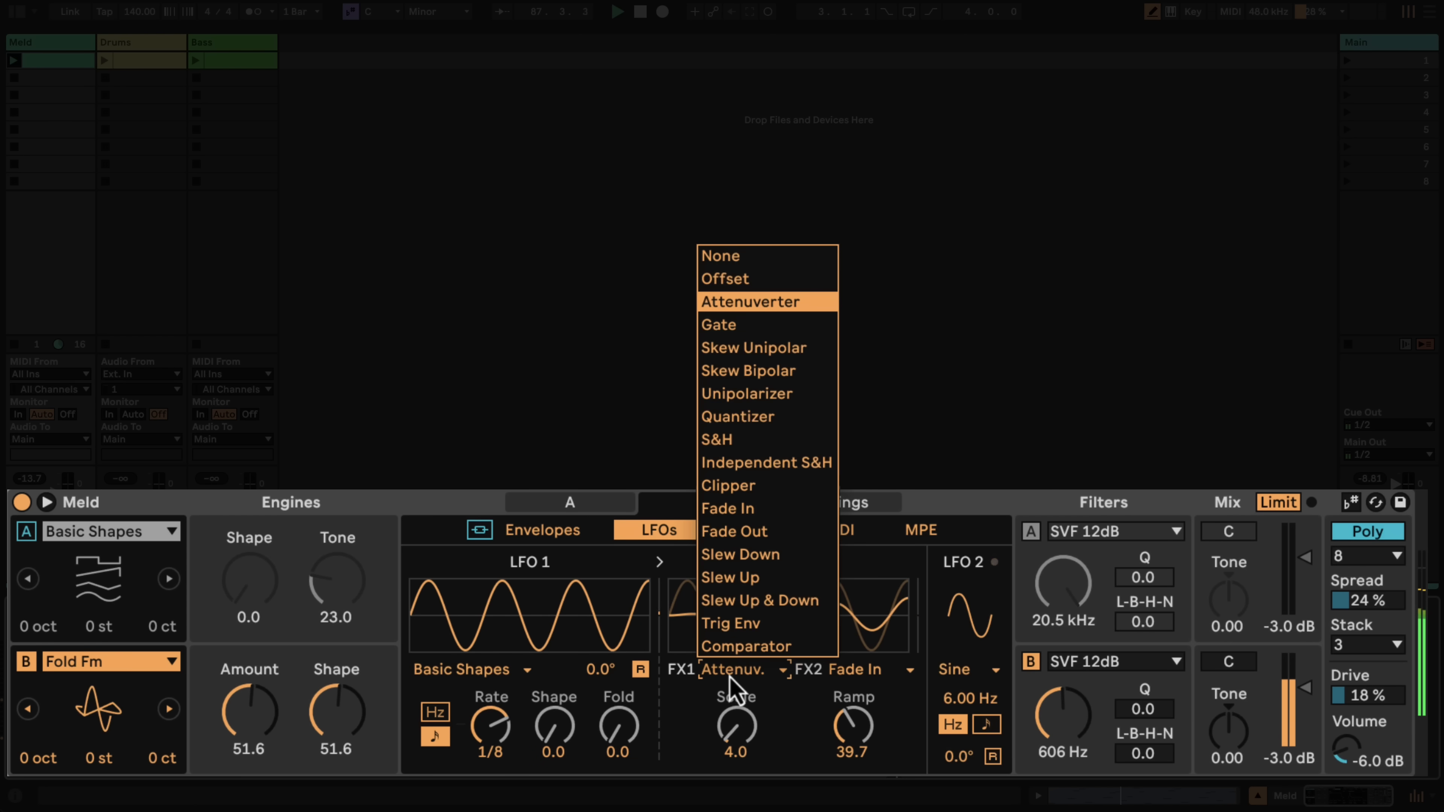
{"action": "left_click", "coordinate": [751, 437]}
{"action": "left_click_drag", "start_coordinate": [736, 739], "coordinate": [741, 748]}
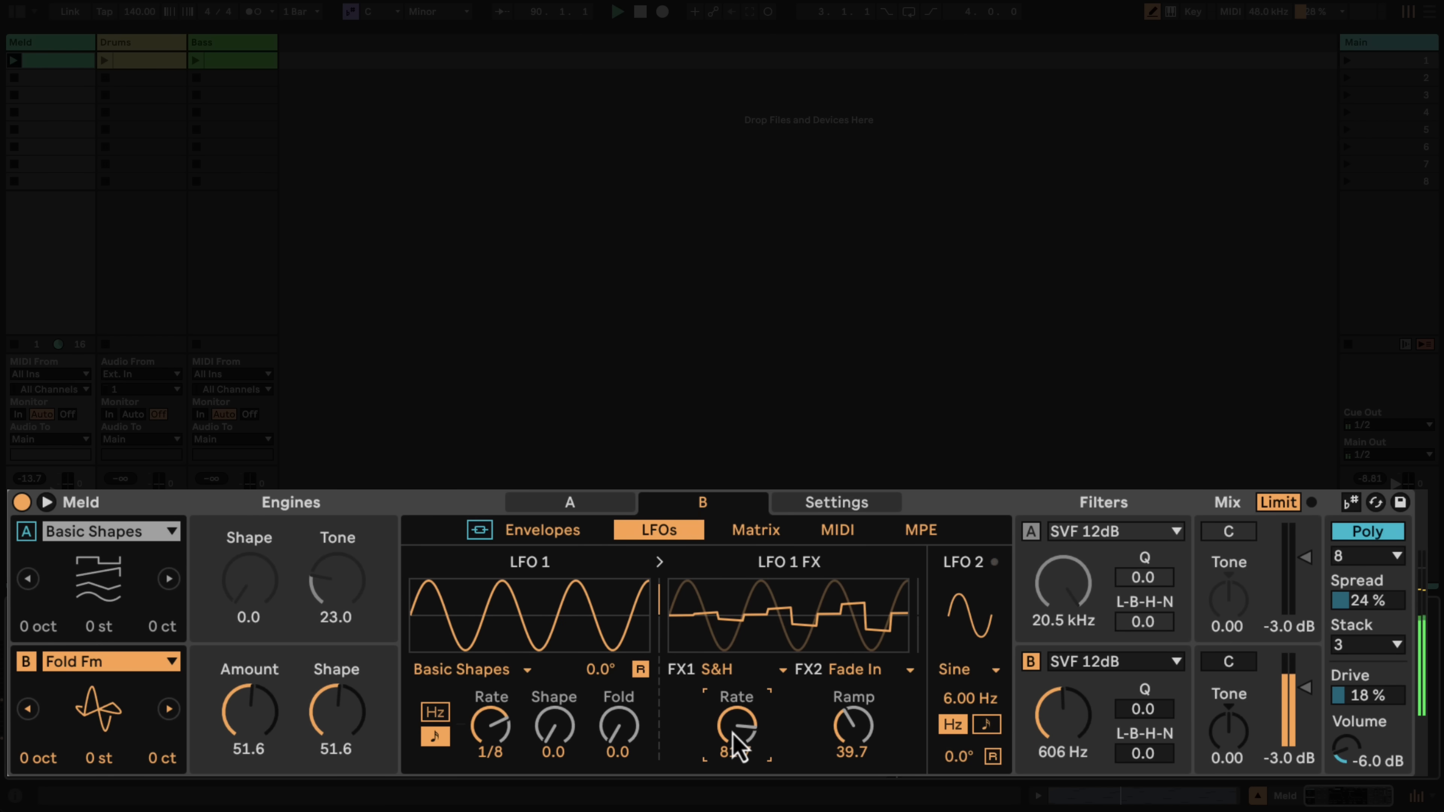
Change LFO 1's FX2 to Attenuverter with Scale at 96.8 and try other S&H rates in FX1.
{"action": "left_click", "coordinate": [851, 673]}
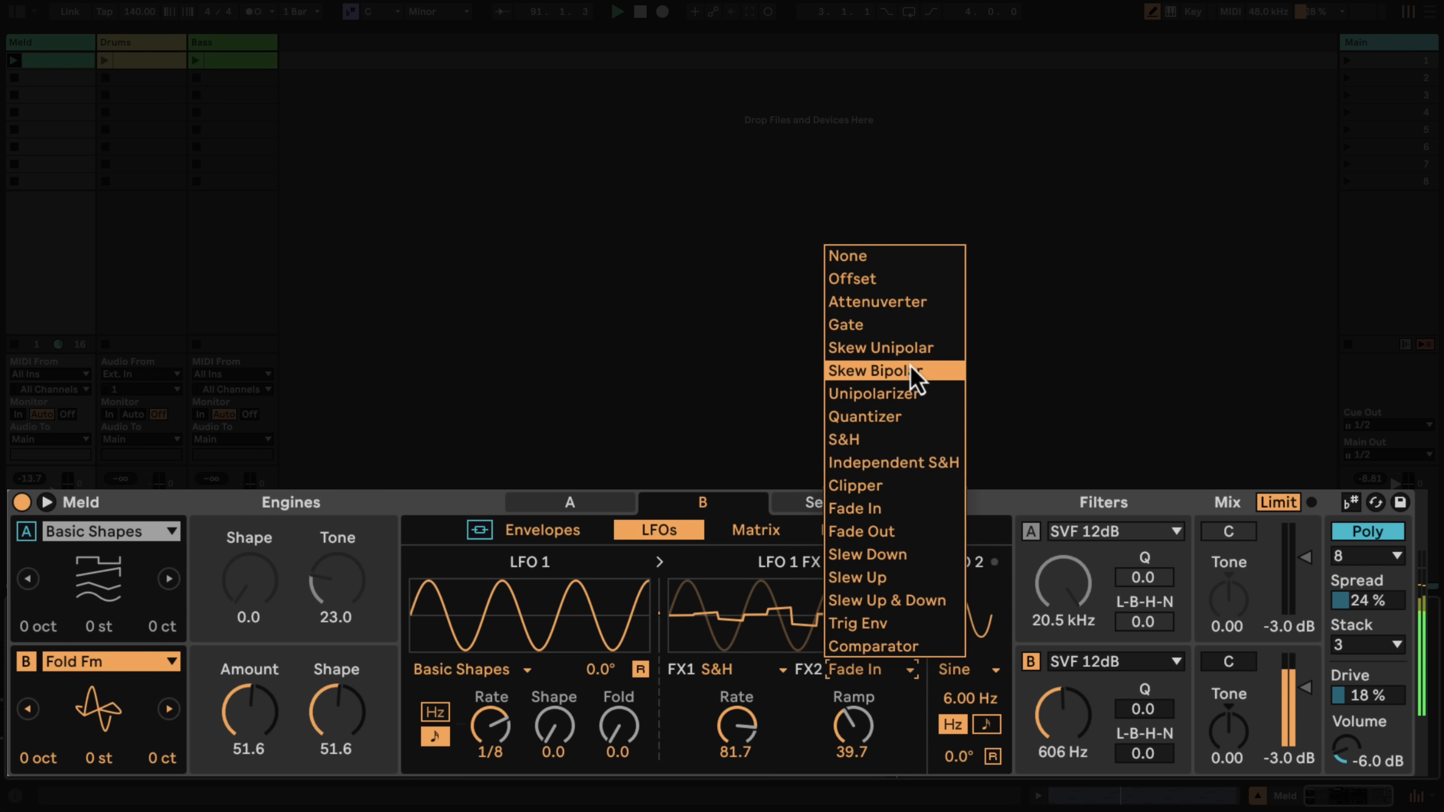
{"action": "left_click", "coordinate": [910, 304]}
{"action": "left_click_drag", "start_coordinate": [847, 742], "coordinate": [848, 737]}
{"action": "left_click_drag", "start_coordinate": [732, 757], "coordinate": [740, 720]}
Try Comparator and Slew Up as FX1, adjusting the Slope to 69.0 and the FX2 Scale to 42.9.
{"action": "left_click", "coordinate": [721, 670]}
{"action": "left_click", "coordinate": [747, 649]}
{"action": "left_click", "coordinate": [742, 670]}
{"action": "left_click", "coordinate": [739, 577]}
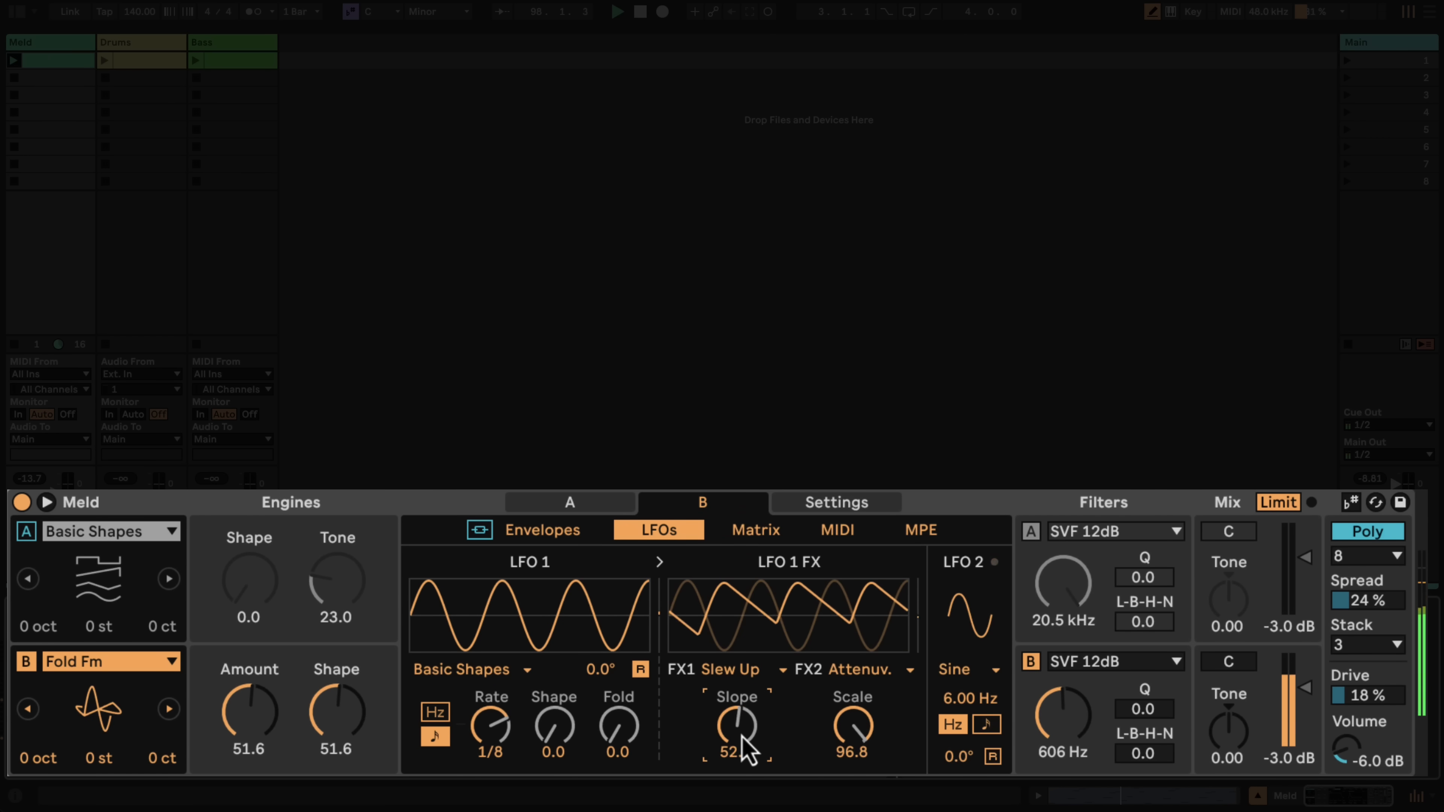
{"action": "mouse_move", "coordinate": [841, 731]}
{"action": "left_mouse_down"}
{"action": "mouse_move", "coordinate": [848, 751]}
{"action": "mouse_move", "coordinate": [831, 735]}
{"action": "left_mouse_up"}
{"action": "mouse_move", "coordinate": [729, 726]}
{"action": "left_mouse_down"}
{"action": "mouse_move", "coordinate": [736, 741]}
{"action": "mouse_move", "coordinate": [744, 725]}
{"action": "left_mouse_up"}
Switch FX1 back to Attenuverter and show engine B's modulation matrix.
{"action": "left_click", "coordinate": [752, 671]}
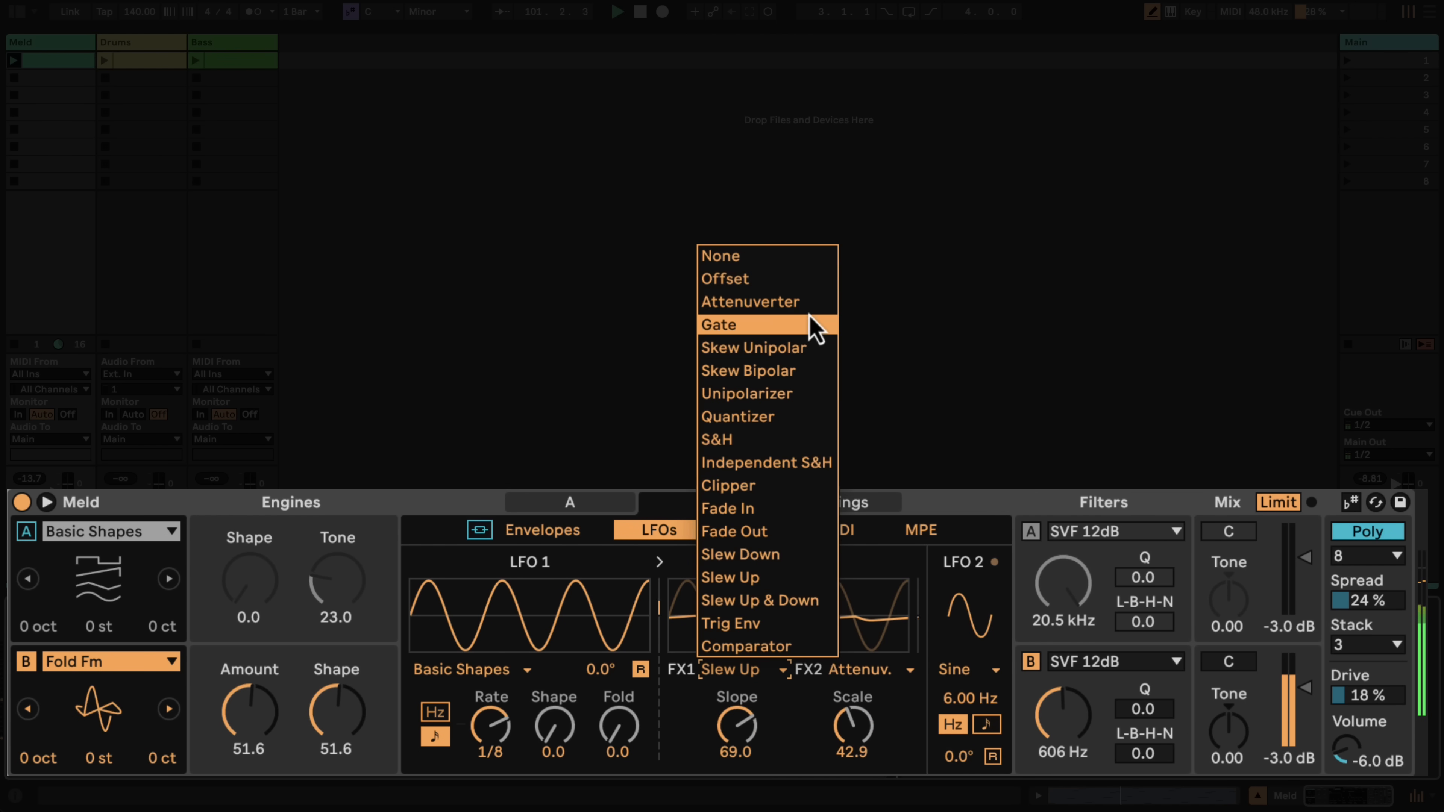
{"action": "left_click", "coordinate": [789, 305]}
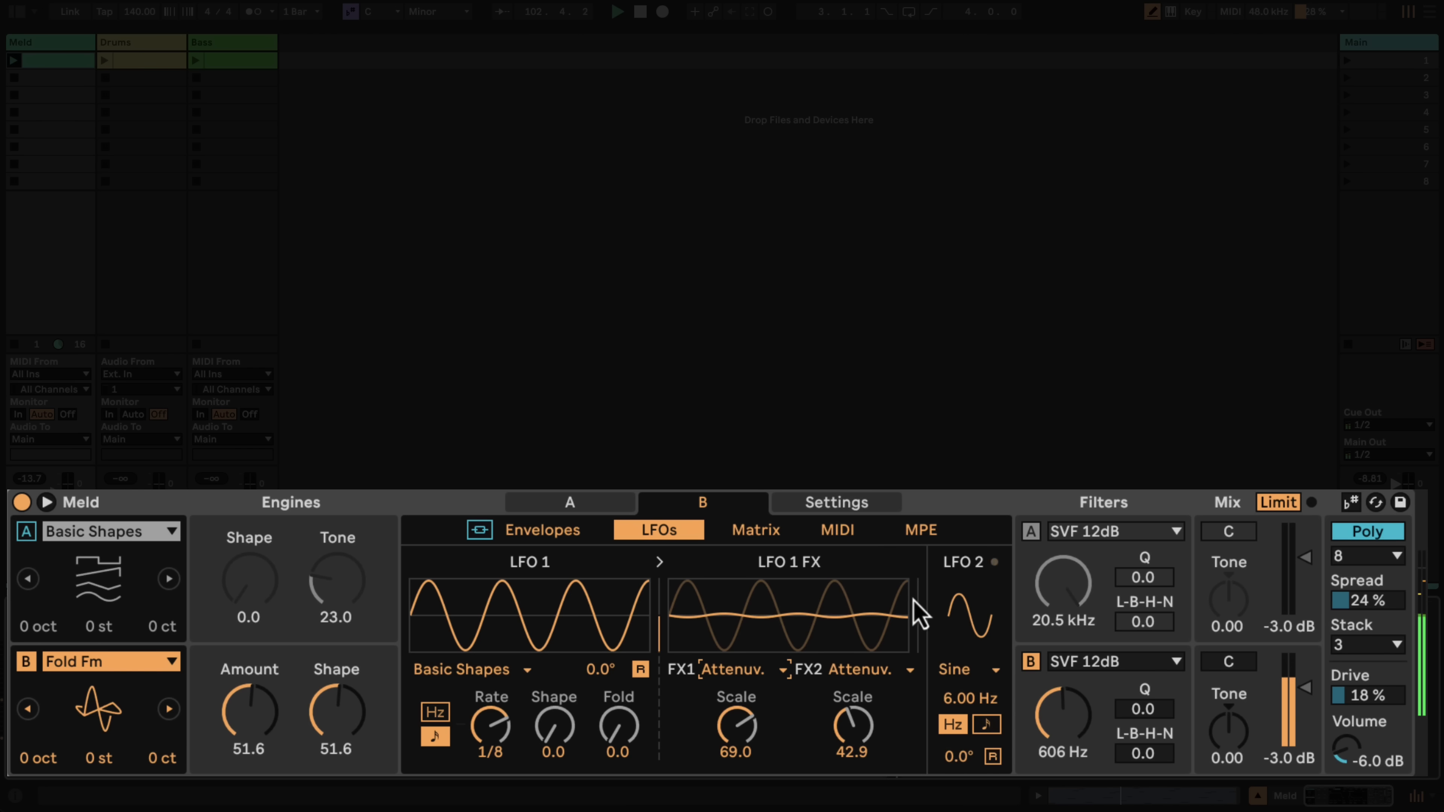
{"action": "left_click", "coordinate": [756, 530]}
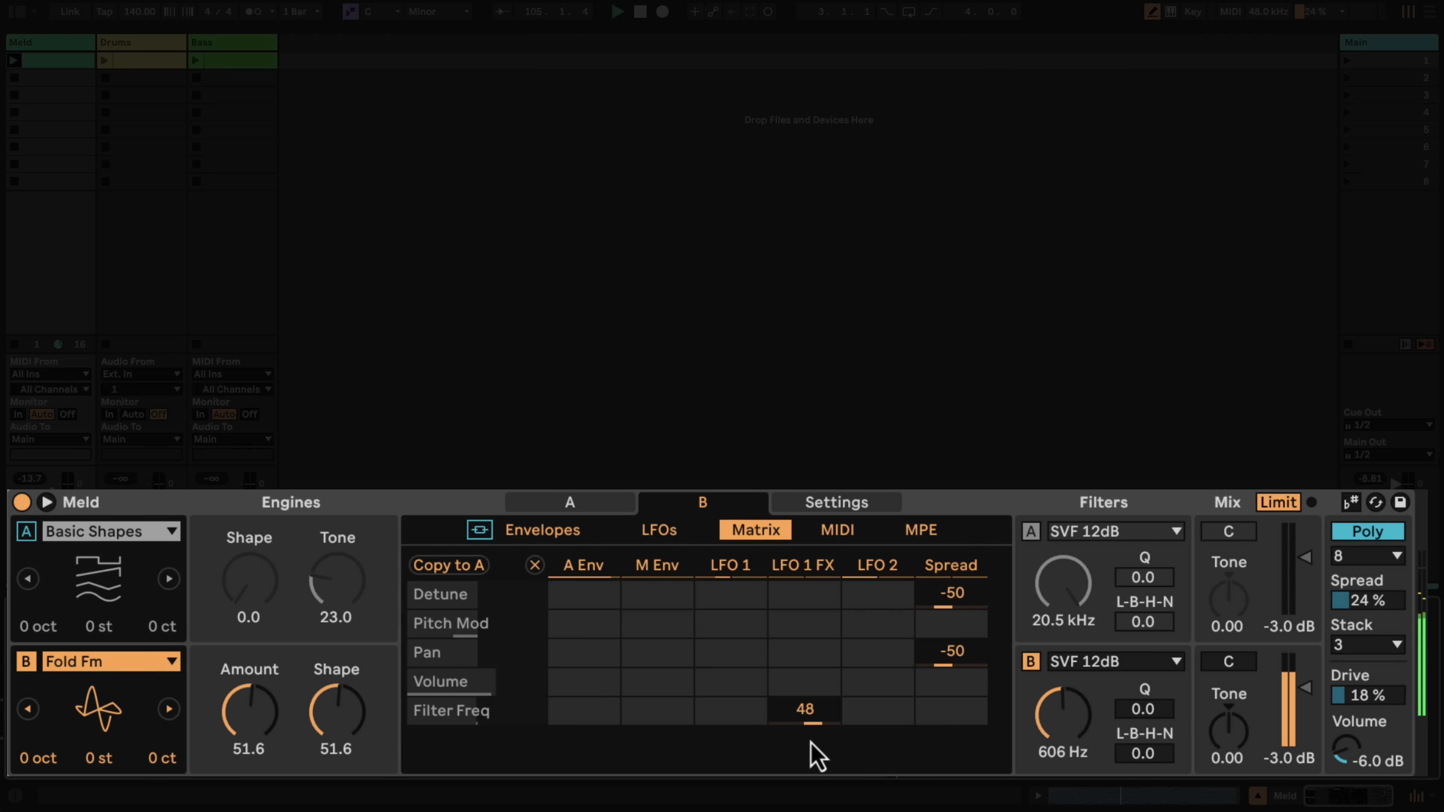
Route LFO 2 to engine B's Filter Freq at 45 and set LFO 2 to a tempo-synced 1/4 rate.
{"action": "left_click_drag", "start_coordinate": [877, 719], "coordinate": [870, 713]}
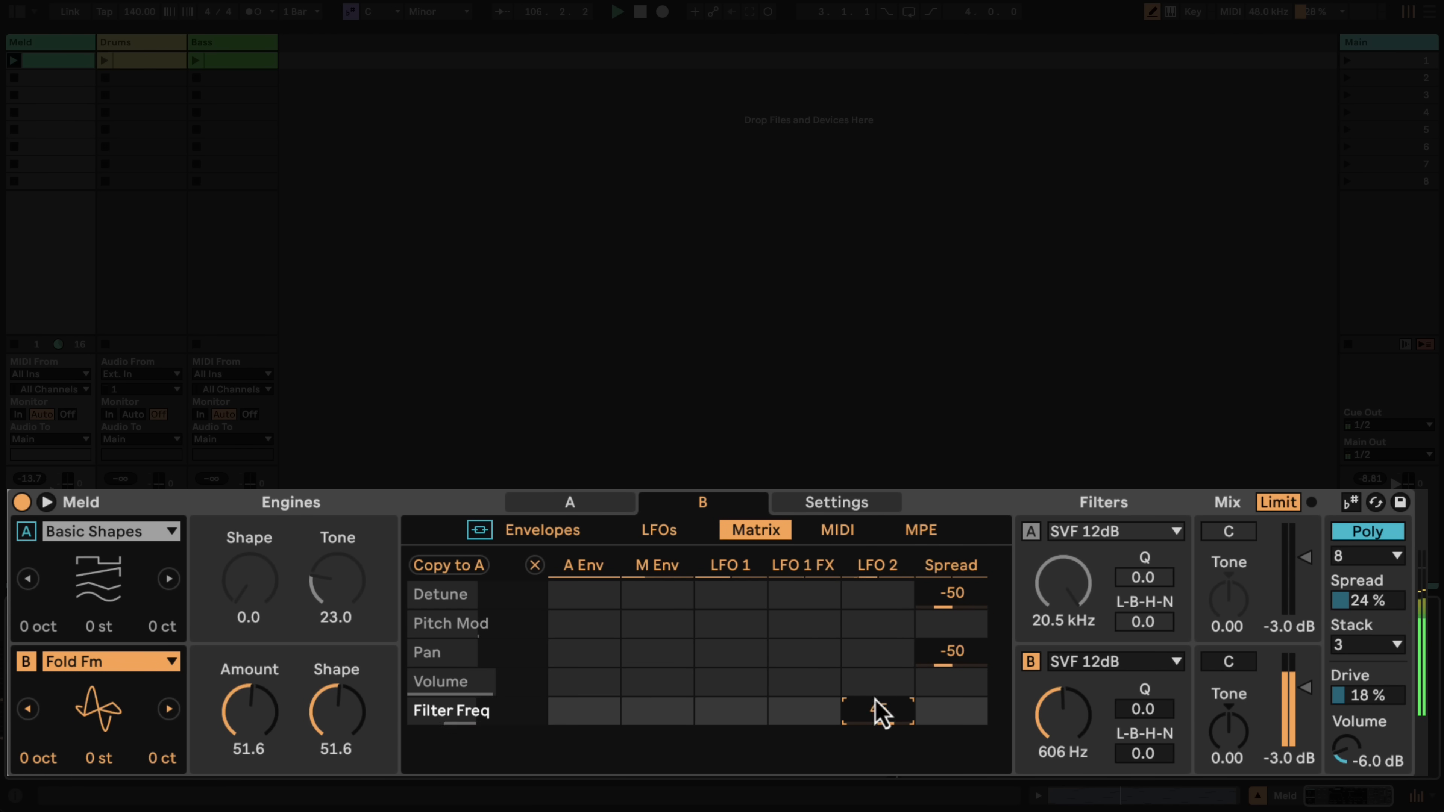
{"action": "left_click", "coordinate": [895, 568]}
{"action": "left_click", "coordinate": [987, 725]}
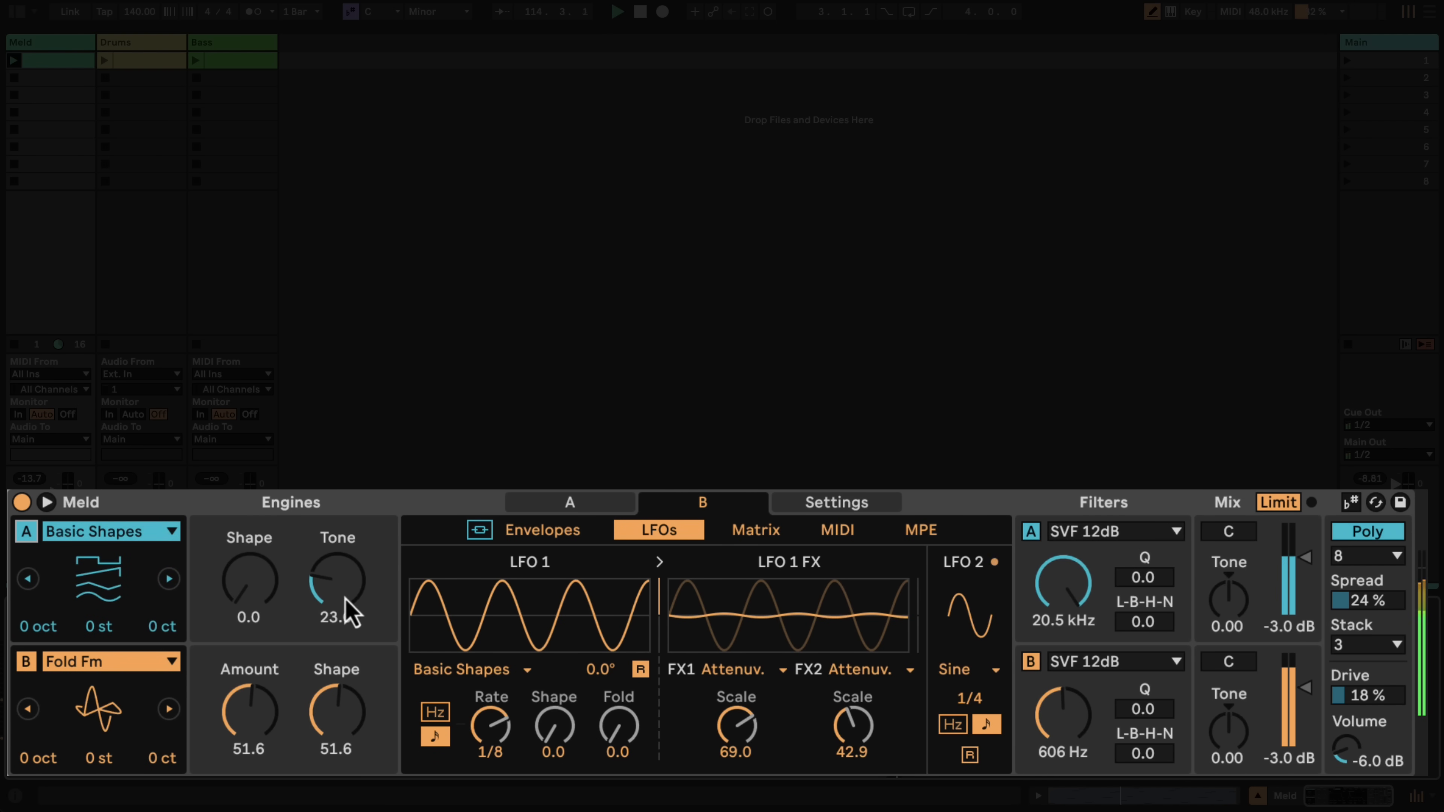
Set engine A's Tone to 23.8 and balance the mix levels to 1.4 dB for A and -1.9 dB for B.
{"action": "left_click_drag", "start_coordinate": [340, 591], "coordinate": [341, 589]}
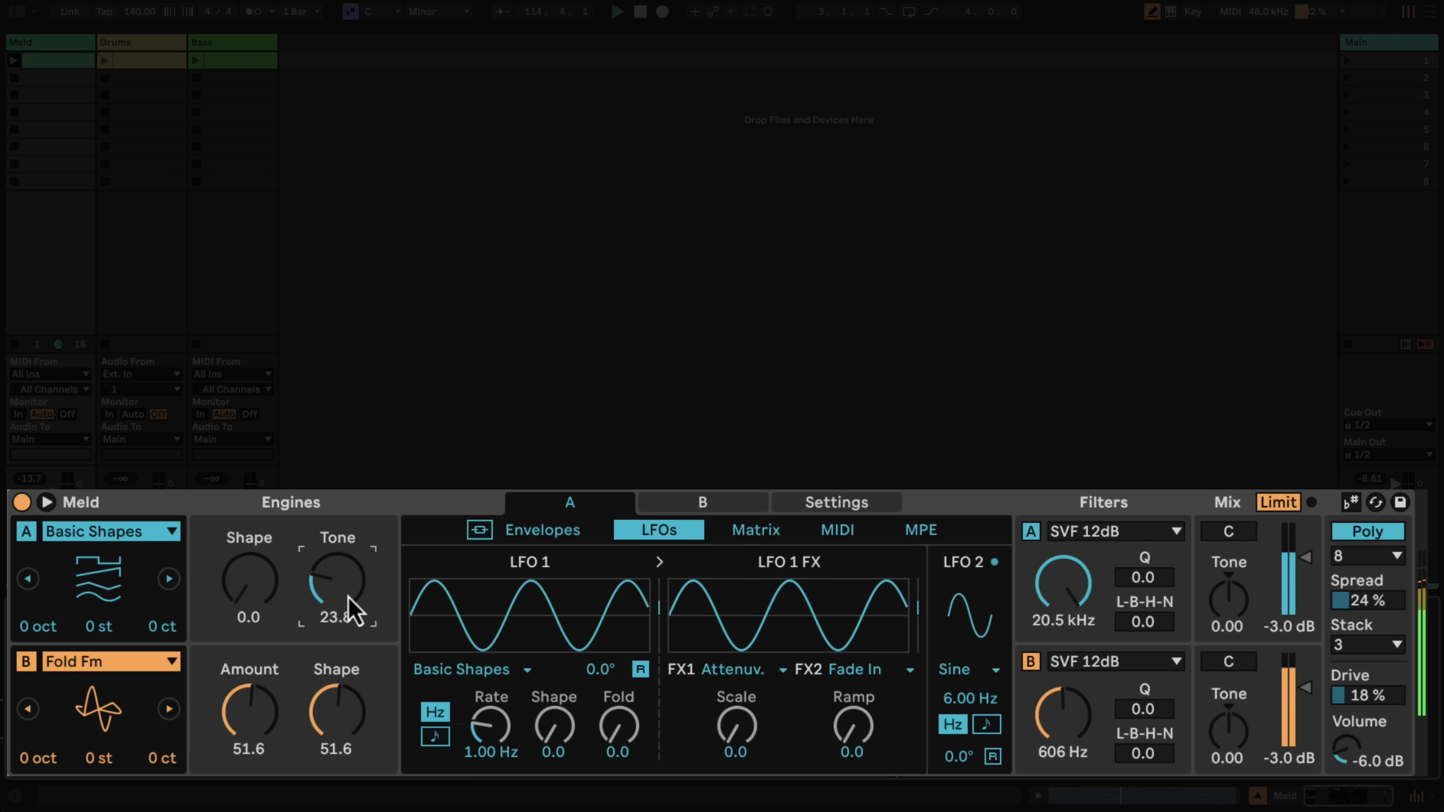
{"action": "left_click", "coordinate": [1304, 693]}
{"action": "left_click_drag", "start_coordinate": [1302, 693], "coordinate": [1304, 692]}
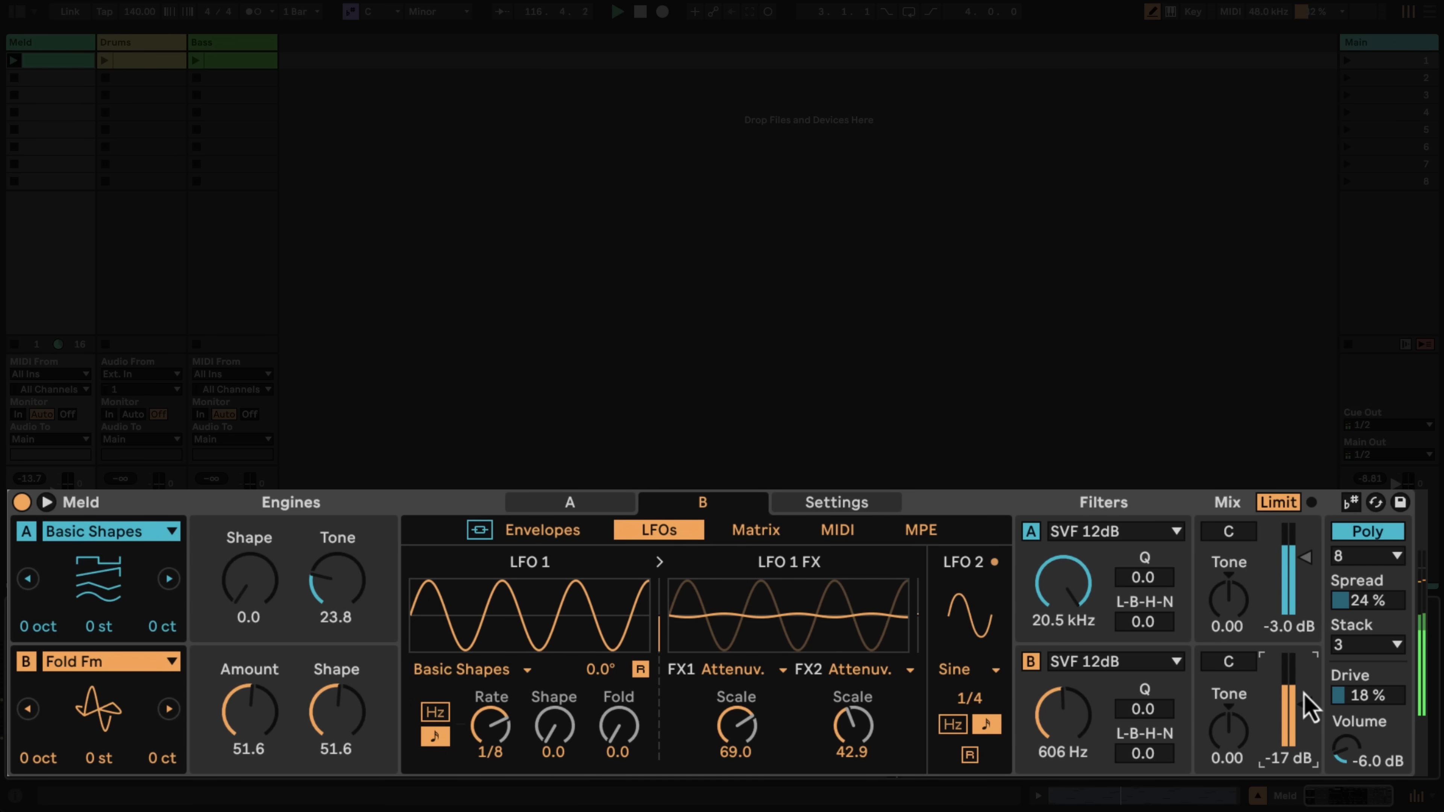
{"action": "left_click_drag", "start_coordinate": [1308, 562], "coordinate": [1308, 557]}
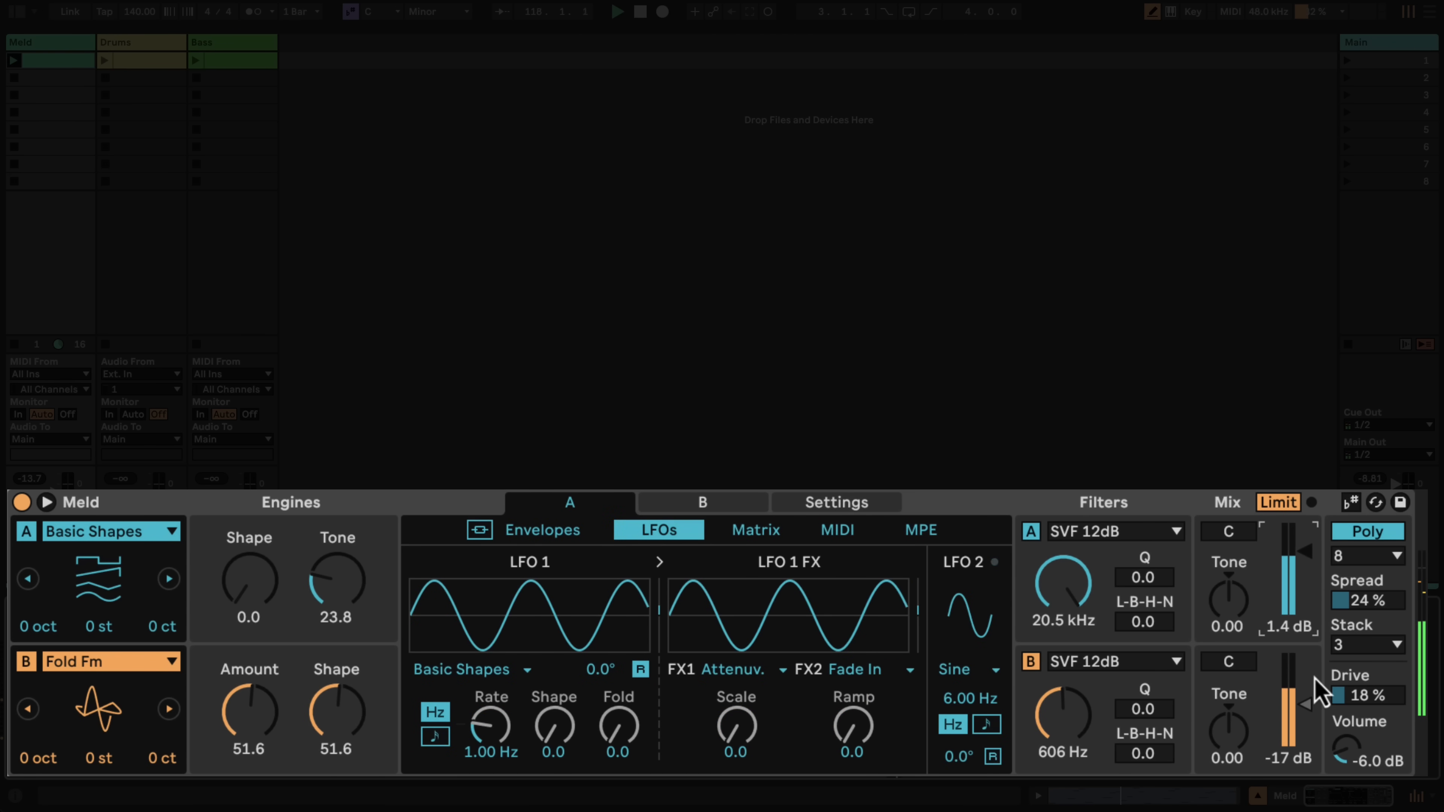
{"action": "left_click_drag", "start_coordinate": [1305, 704], "coordinate": [1305, 694]}
Try the mix Tone filters of both engines and set engine A's Tone filter to 0.51.
{"action": "left_click_drag", "start_coordinate": [1236, 618], "coordinate": [1236, 614]}
{"action": "left_click_drag", "start_coordinate": [1230, 727], "coordinate": [1226, 718]}
{"action": "left_click", "coordinate": [1237, 621]}
{"action": "left_click", "coordinate": [1227, 603]}
{"action": "left_click_drag", "start_coordinate": [1227, 603], "coordinate": [1224, 594]}
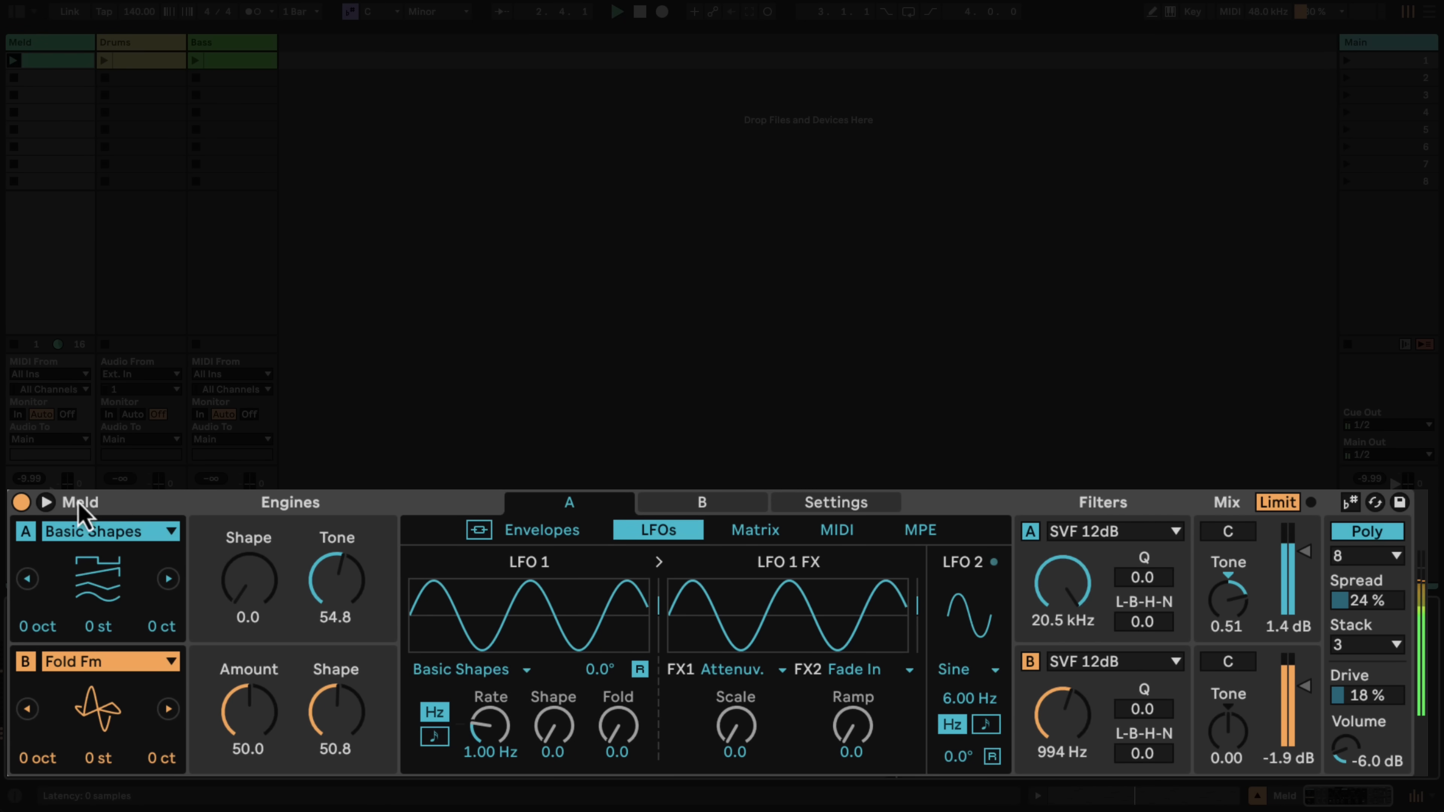
Expand the modulation matrix and examine the available targets and sources of engines A and B.
{"action": "left_click", "coordinate": [46, 502]}
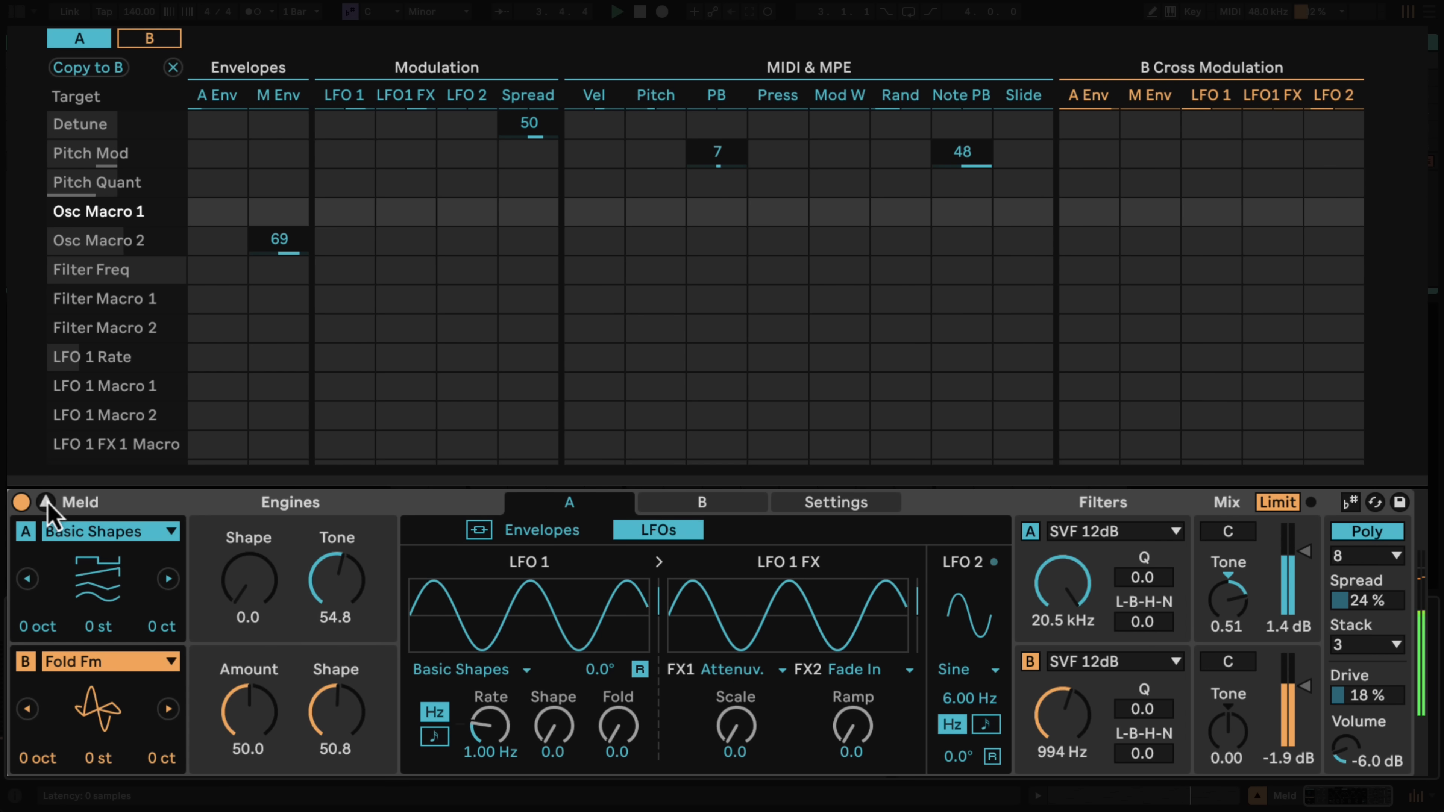
{"action": "scroll", "coordinate": [1015, 277], "scroll_direction": "down", "scroll_amount": 6}
{"action": "scroll", "coordinate": [1009, 279], "scroll_direction": "up", "scroll_amount": 6}
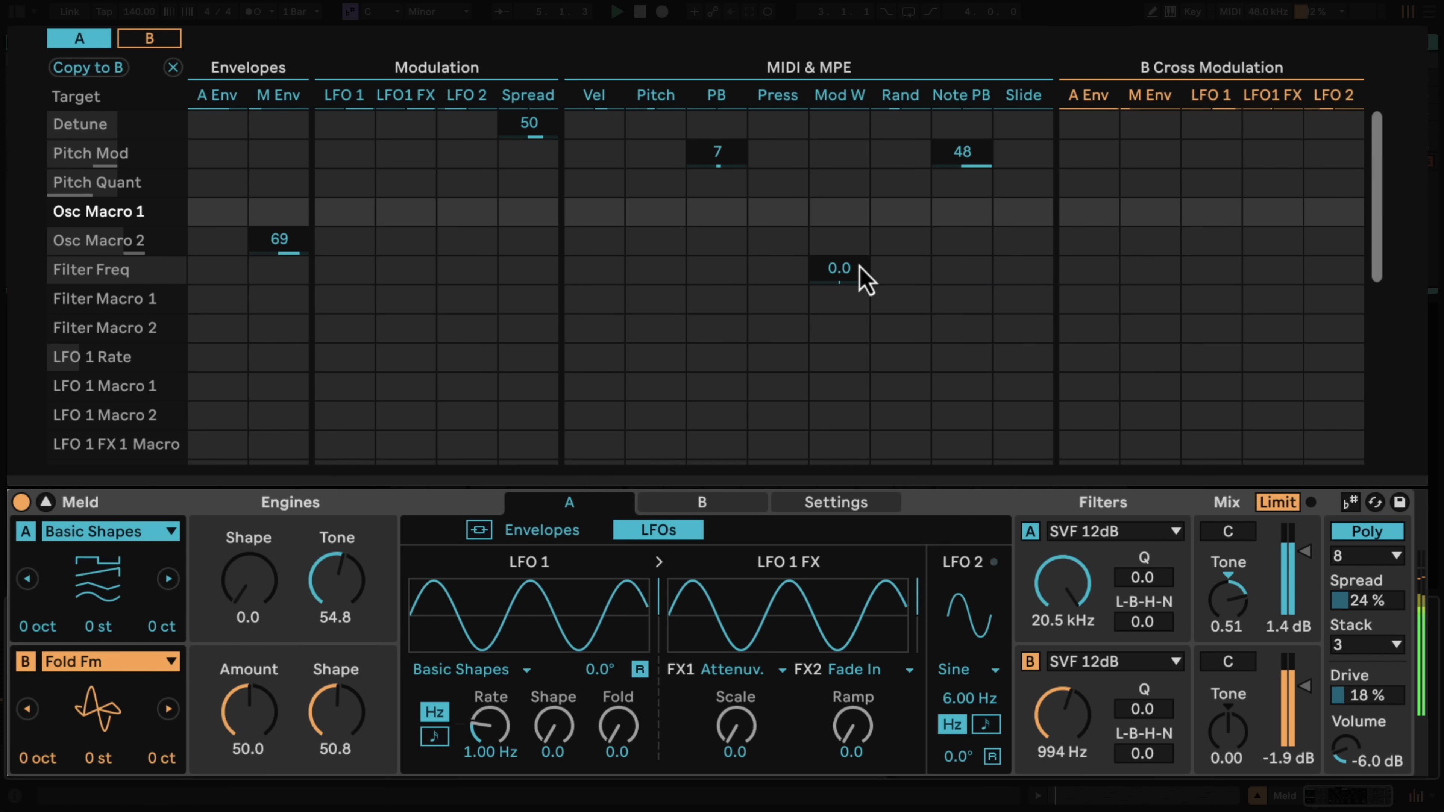
{"action": "left_click", "coordinate": [147, 38]}
{"action": "left_click", "coordinate": [67, 36]}
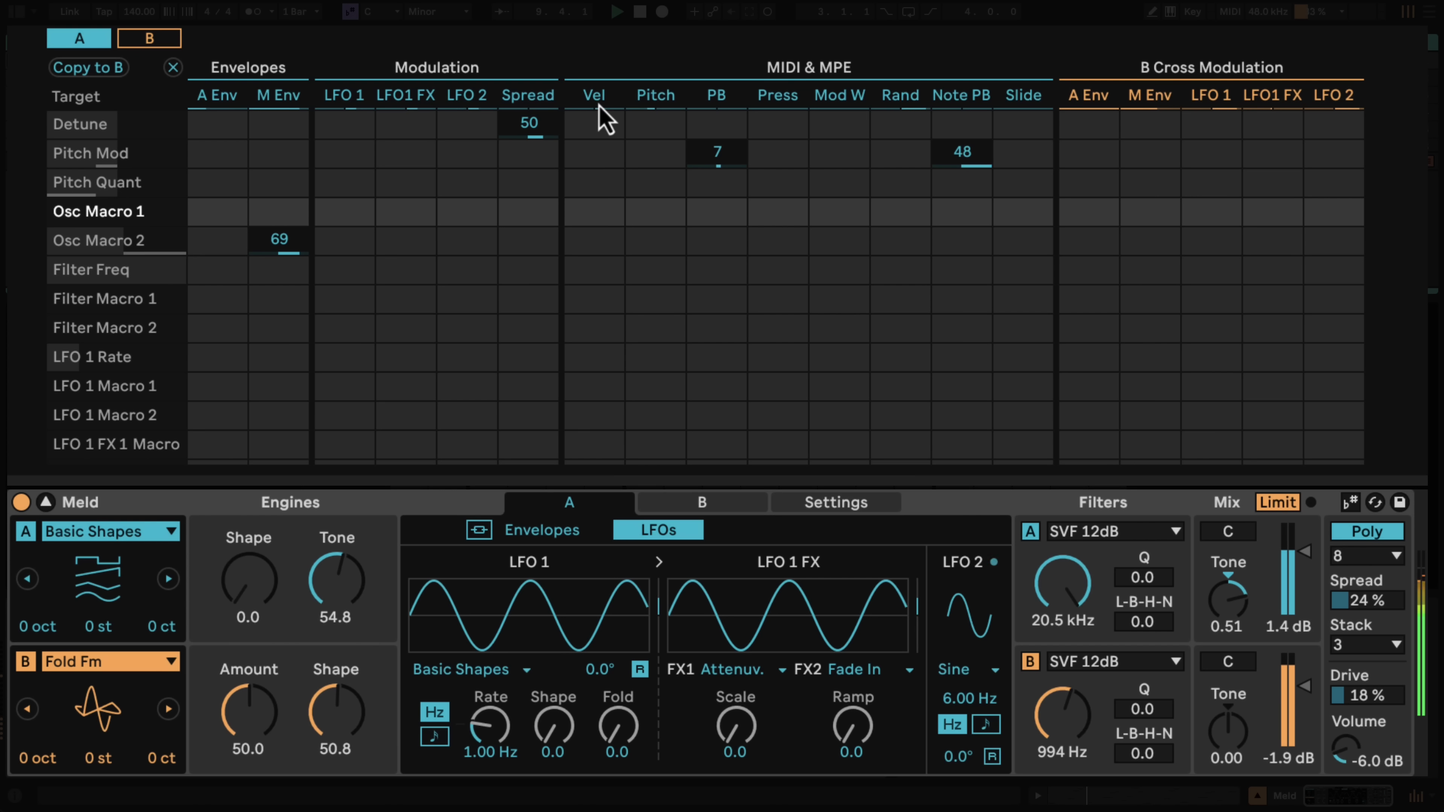
Route velocity to engine A's Shape (Osc Macro 1) at 100 in the modulation matrix.
{"action": "left_click", "coordinate": [251, 592]}
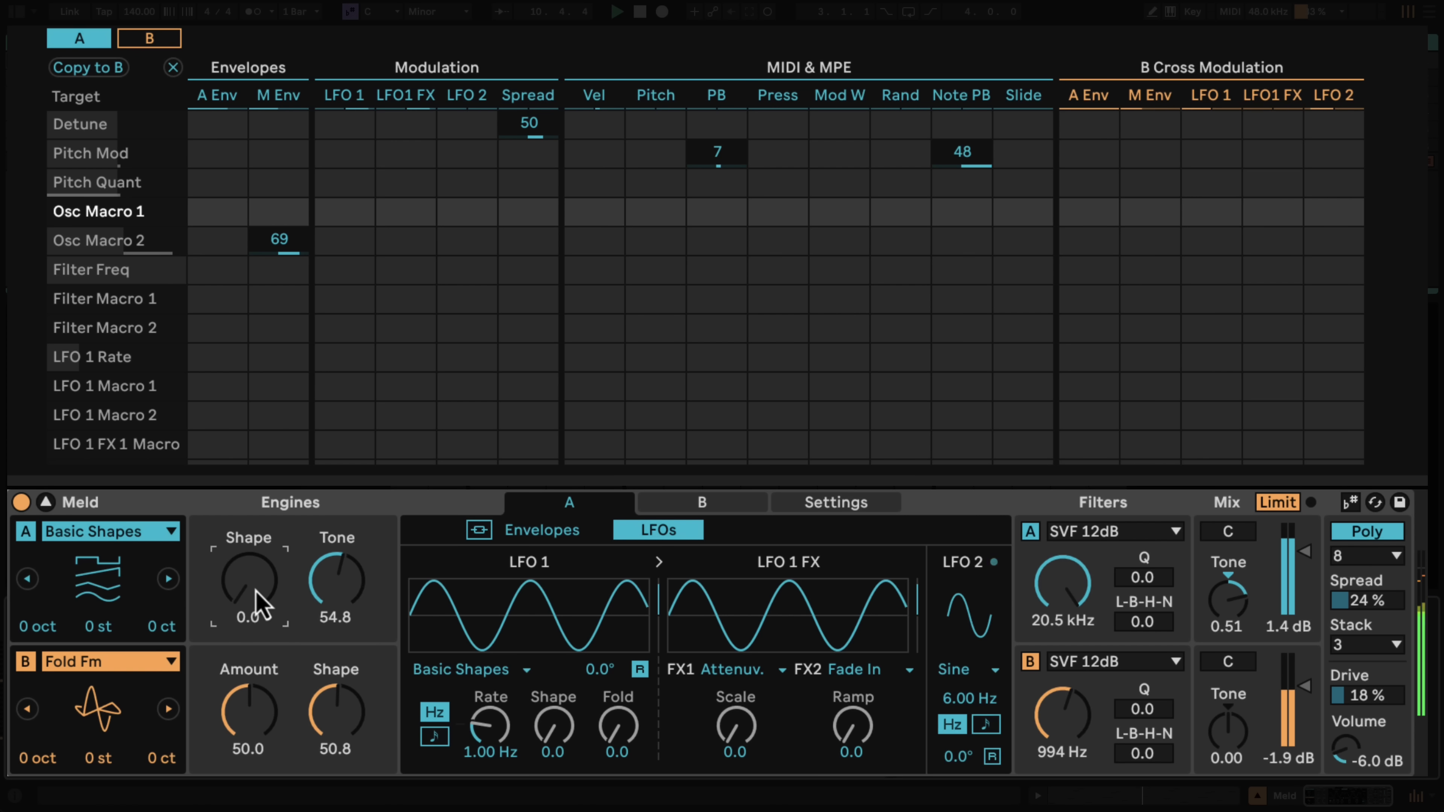
{"action": "left_click_drag", "start_coordinate": [605, 206], "coordinate": [605, 205]}
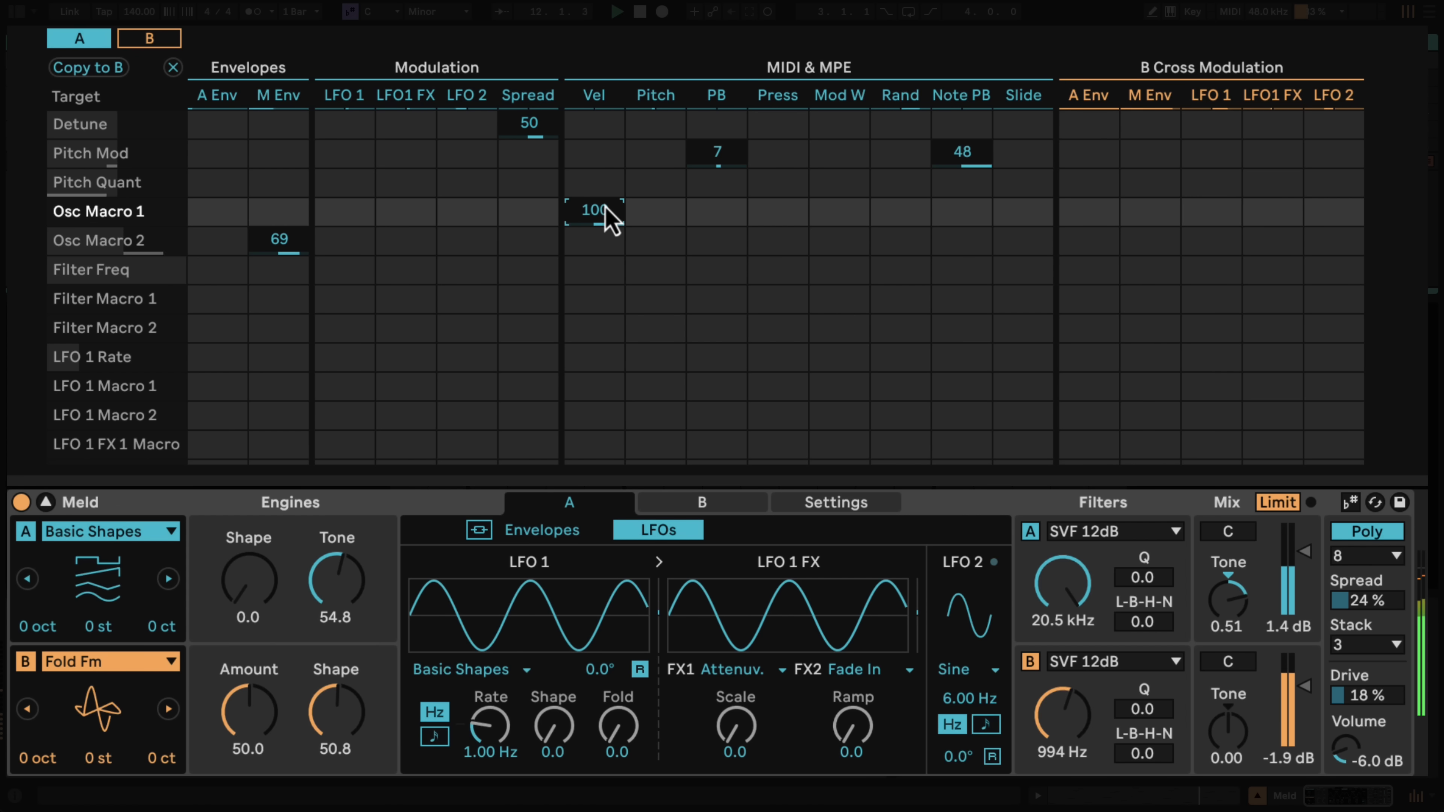
Select all notes in the Meld clip, raise their velocities to 127 and randomize them by 100.
{"action": "left_click", "coordinate": [1115, 795]}
{"action": "left_click", "coordinate": [726, 660]}
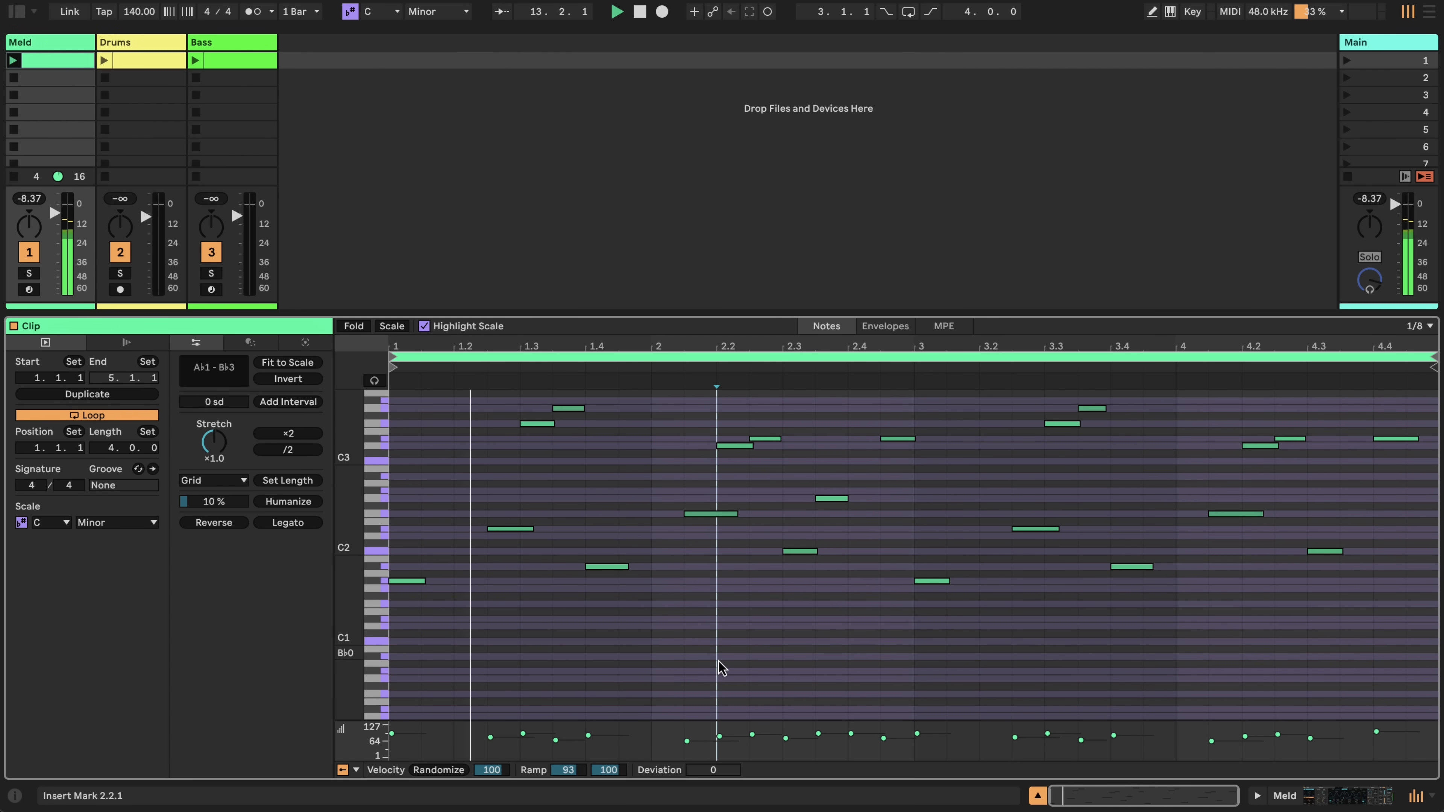
{"action": "key", "text": "ctrl+a"}
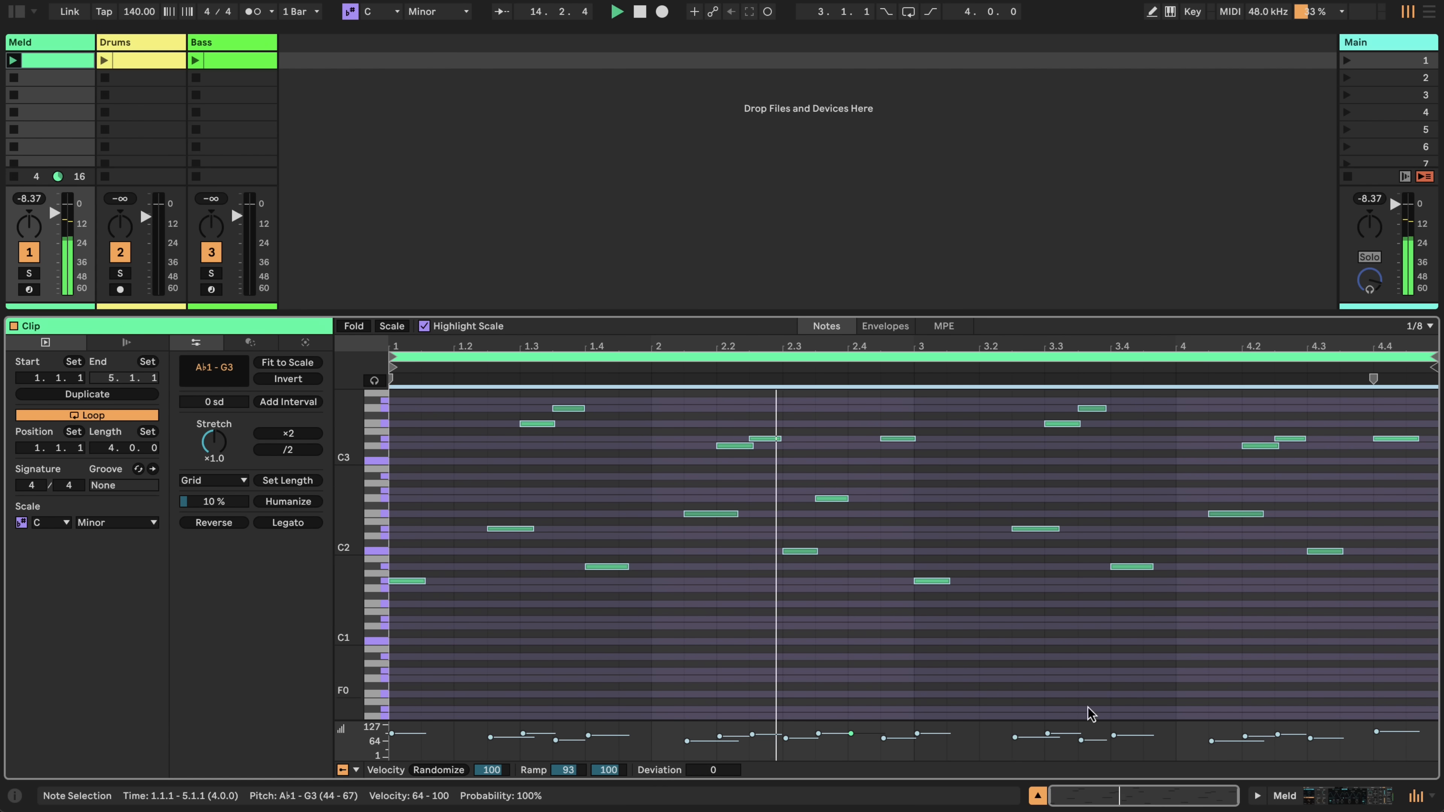
{"action": "left_click_drag", "start_coordinate": [1086, 740], "coordinate": [1088, 739]}
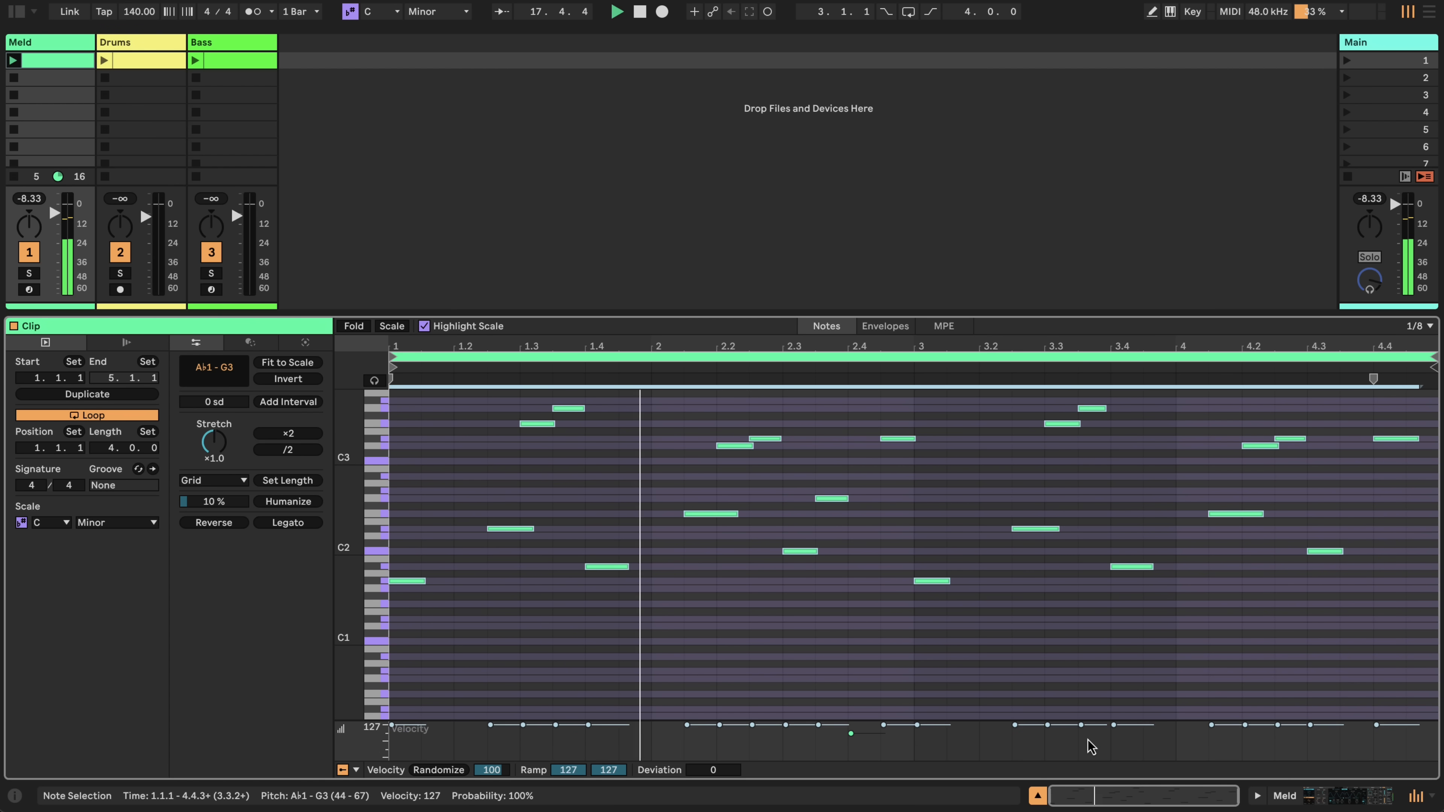
{"action": "left_click", "coordinate": [438, 770]}
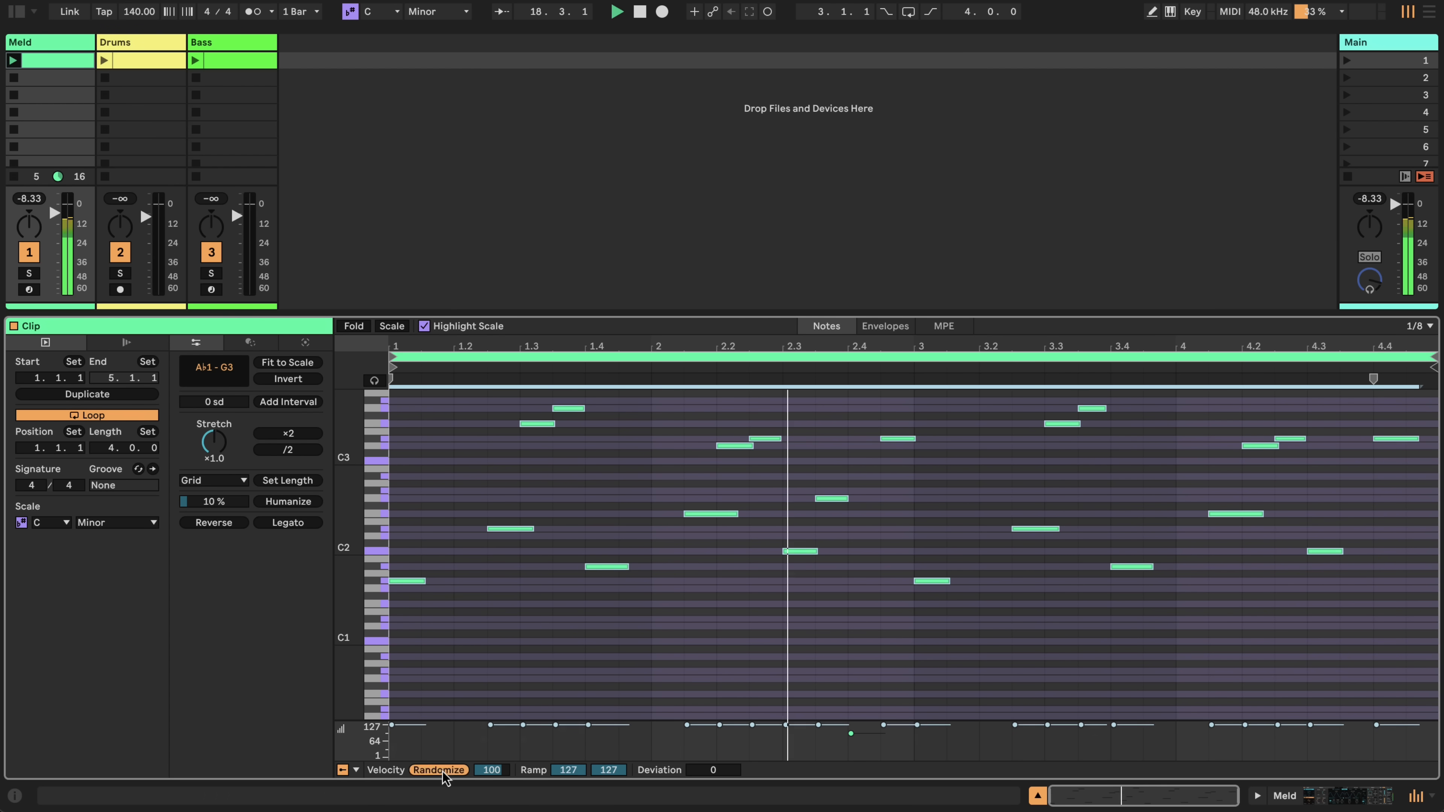
{"action": "left_click", "coordinate": [685, 639]}
{"action": "left_click", "coordinate": [1327, 796]}
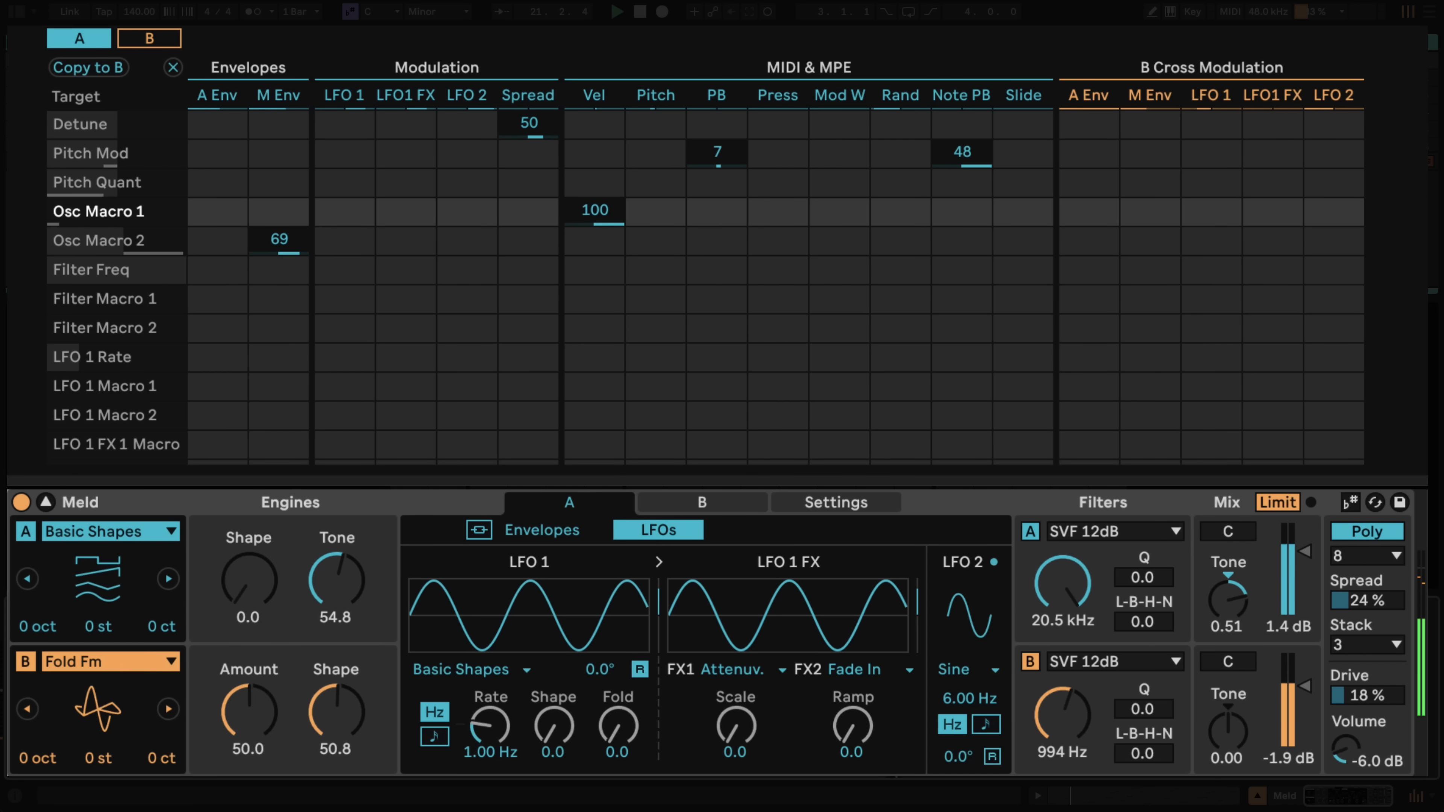
Lower engine B's filter frequency to 941 Hz and route pressure to its Filter Freq and Pan at 100.
{"action": "left_click", "coordinate": [149, 38]}
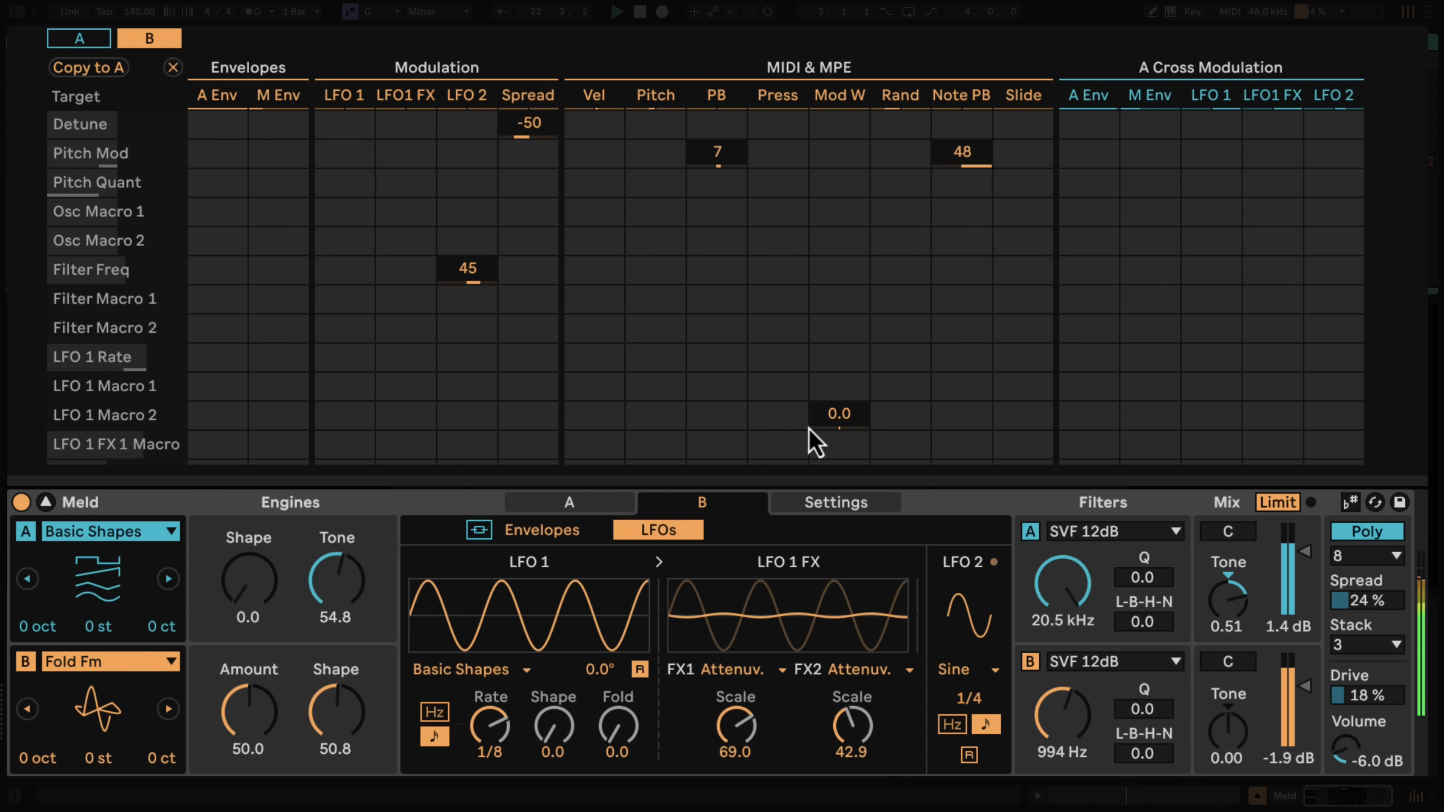
{"action": "left_click_drag", "start_coordinate": [1067, 698], "coordinate": [1067, 705]}
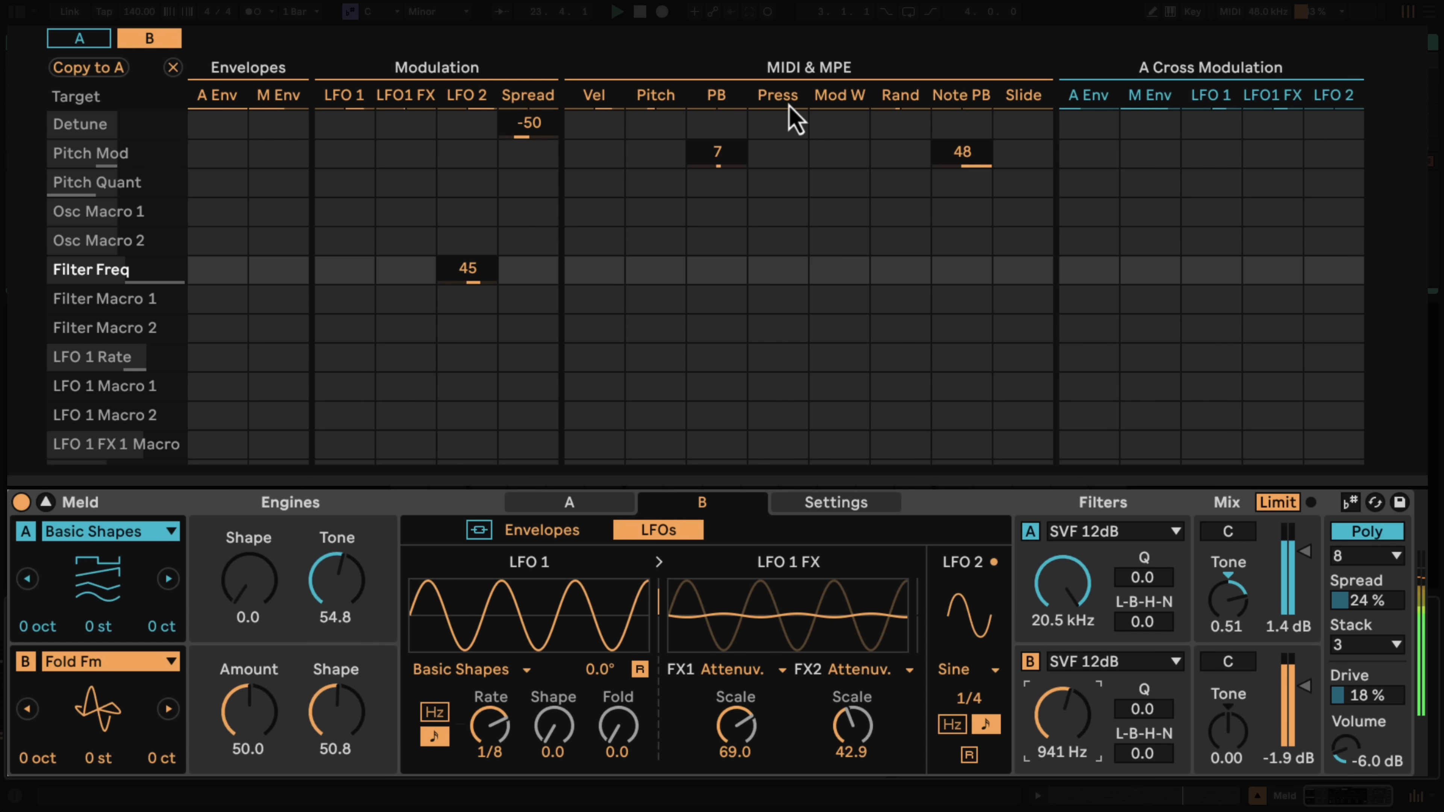
{"action": "left_click_drag", "start_coordinate": [782, 293], "coordinate": [780, 293]}
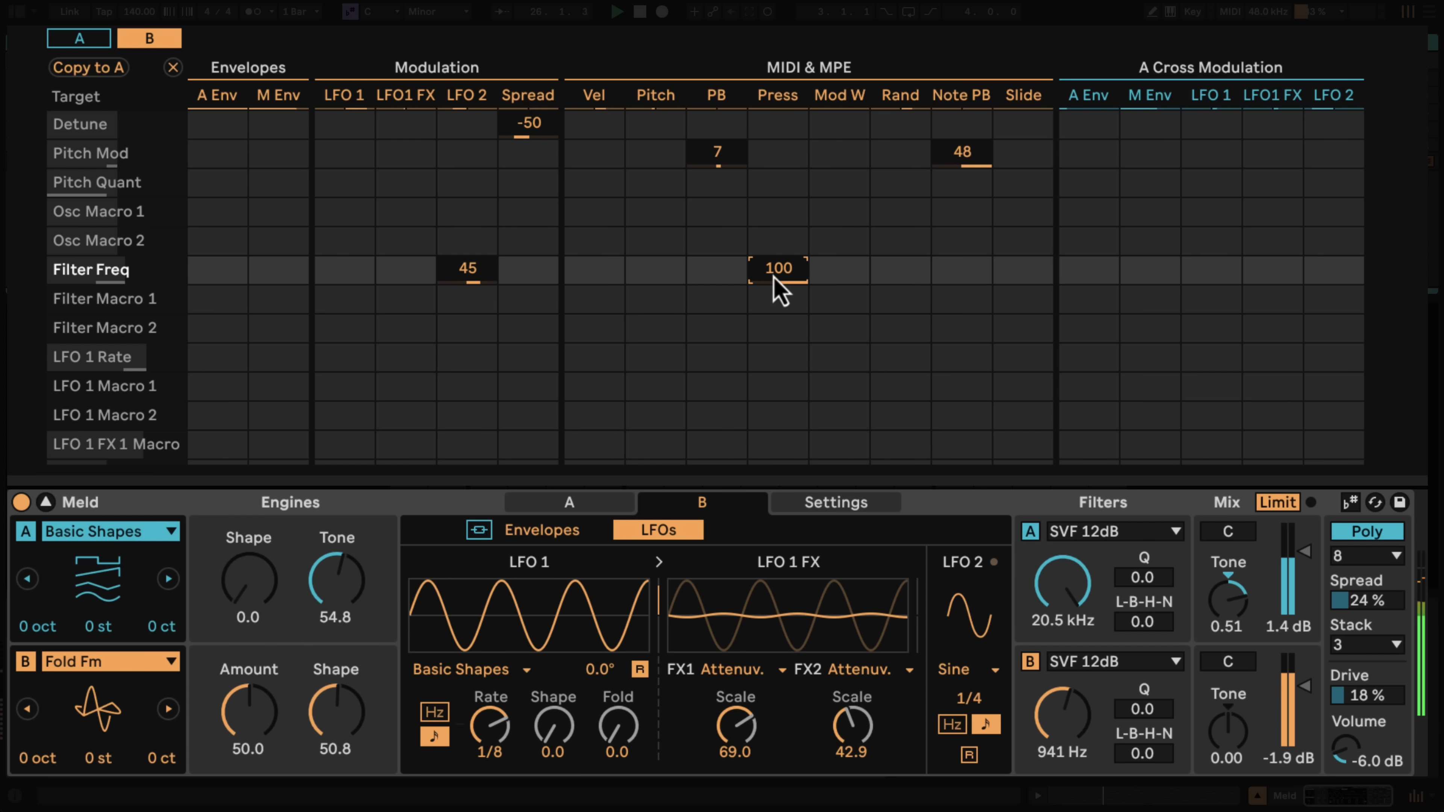
{"action": "left_click", "coordinate": [1228, 665]}
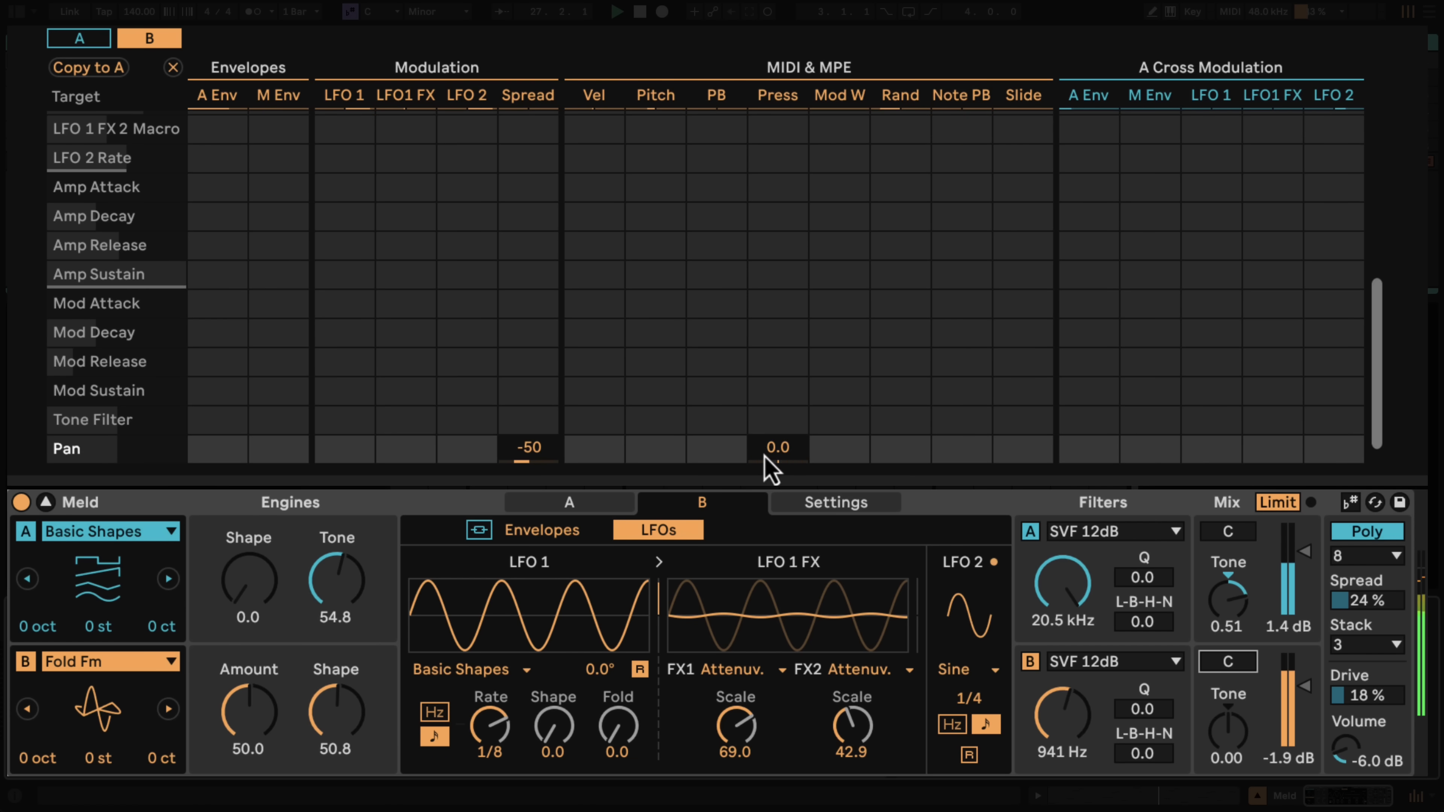
{"action": "left_click_drag", "start_coordinate": [774, 452], "coordinate": [773, 451]}
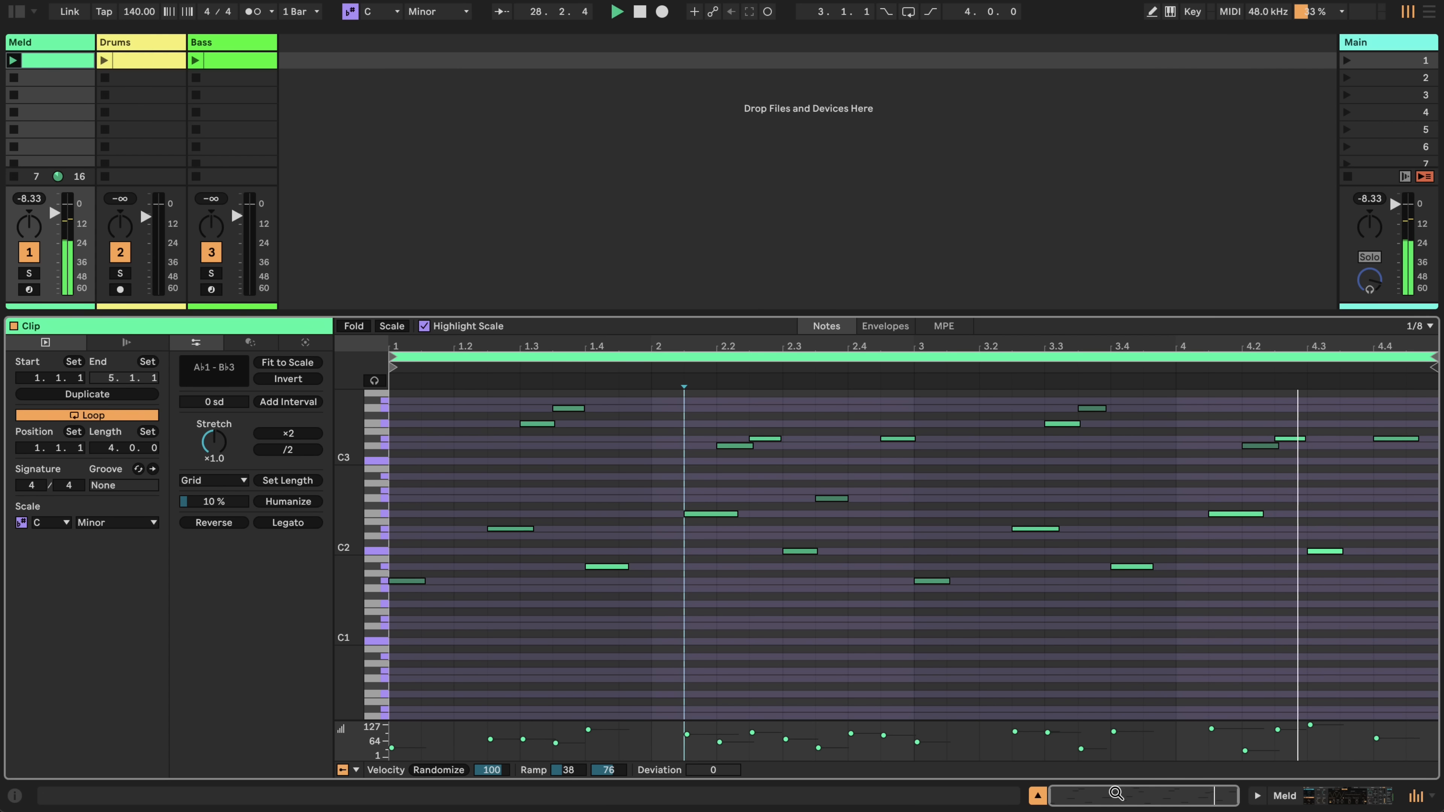
Raise the MPE Pressure of individual clip notes, including A♭1 at 3.1.1 and B♭1 at 3.4.1 to 127.
{"action": "left_click", "coordinate": [944, 326]}
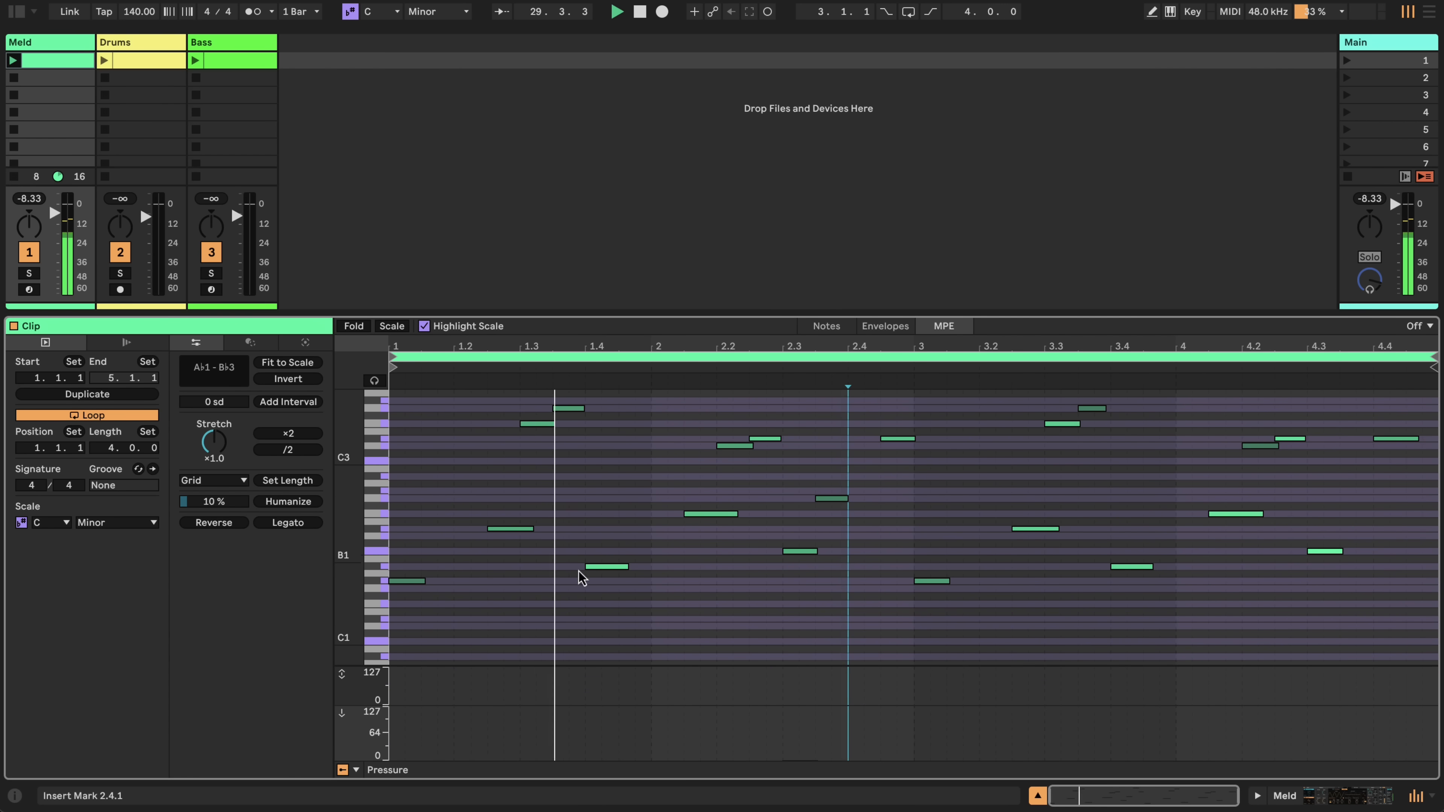
{"action": "left_click", "coordinate": [609, 566]}
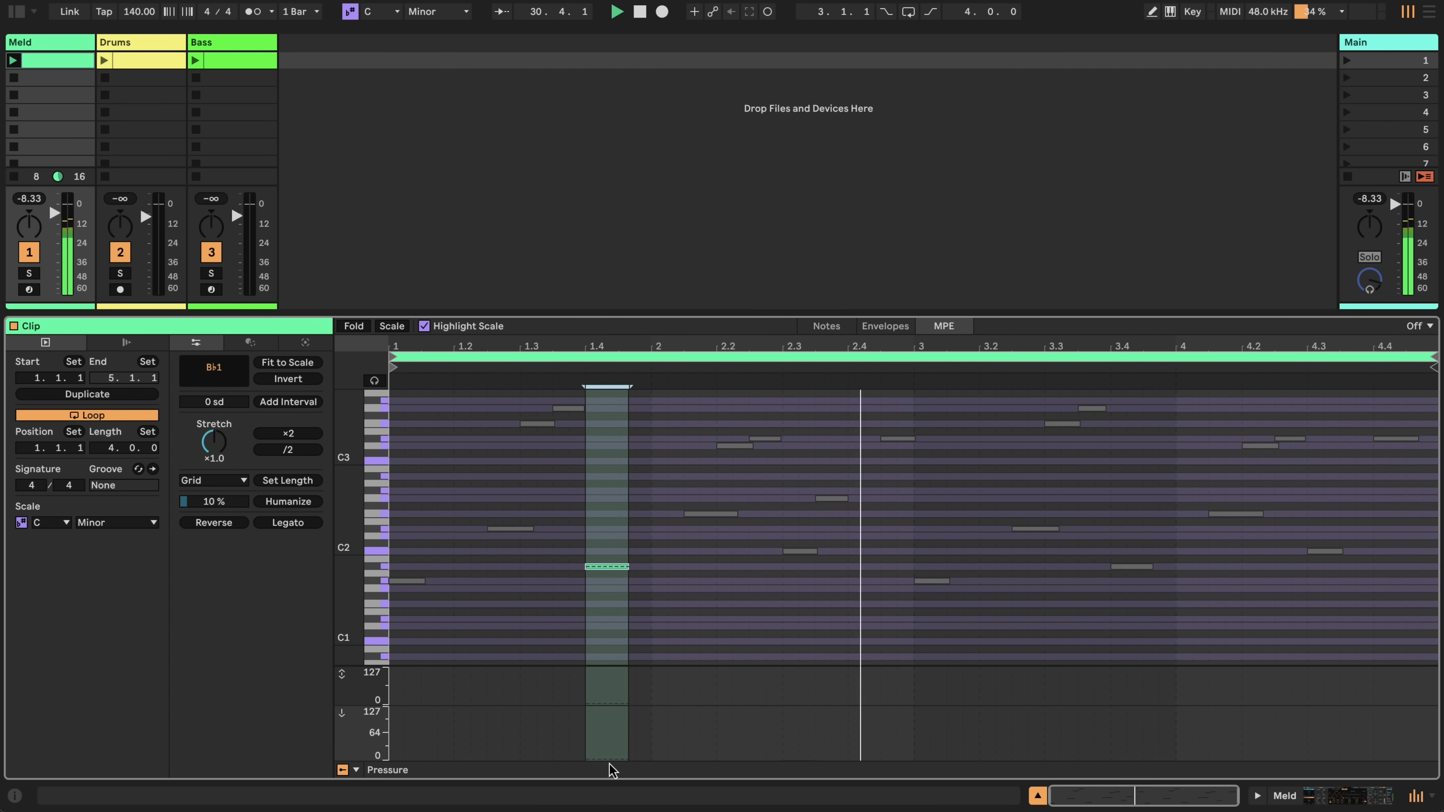
{"action": "left_click", "coordinate": [798, 545]}
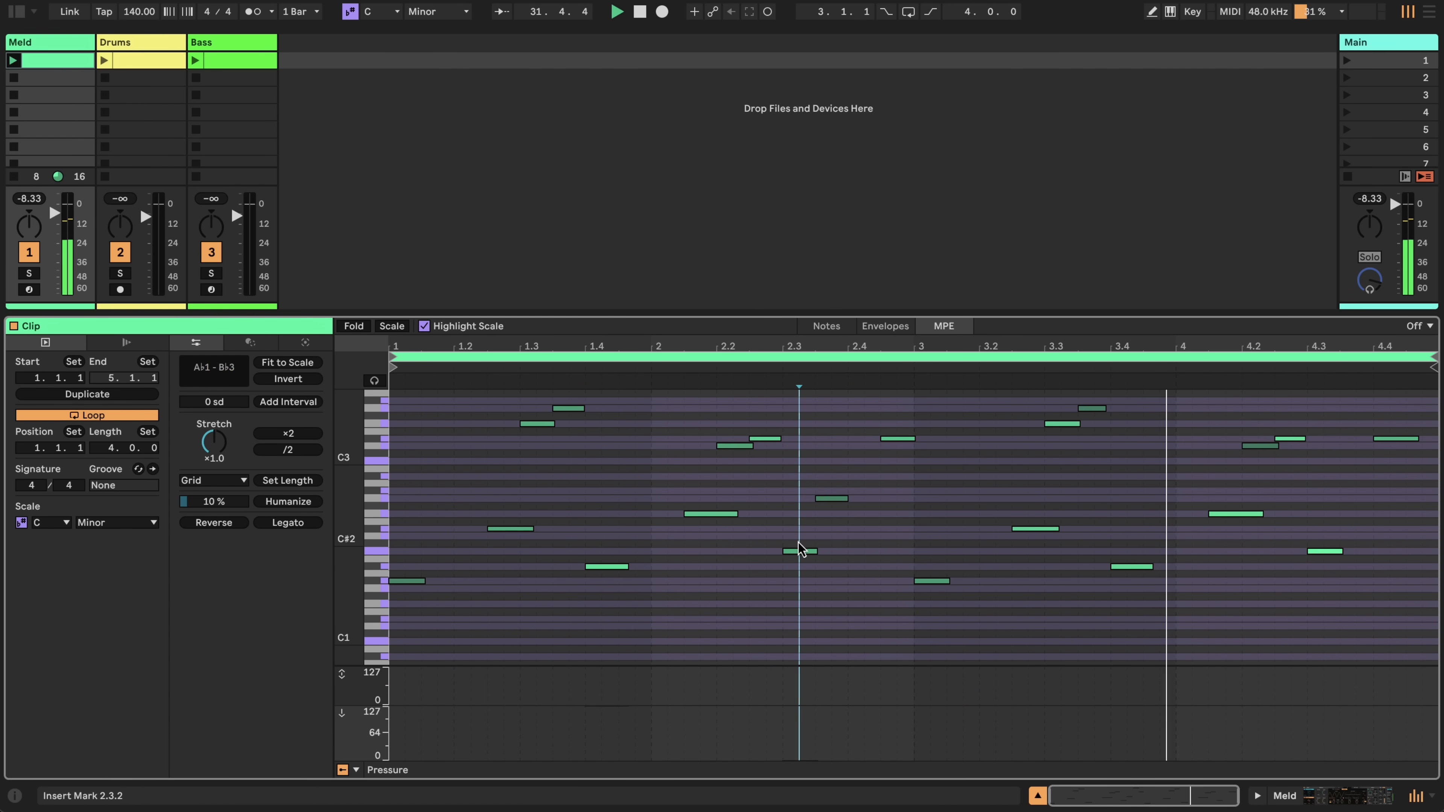
{"action": "left_click", "coordinate": [800, 551]}
{"action": "left_click_drag", "start_coordinate": [927, 559], "coordinate": [935, 592]}
{"action": "left_click_drag", "start_coordinate": [931, 758], "coordinate": [931, 707]}
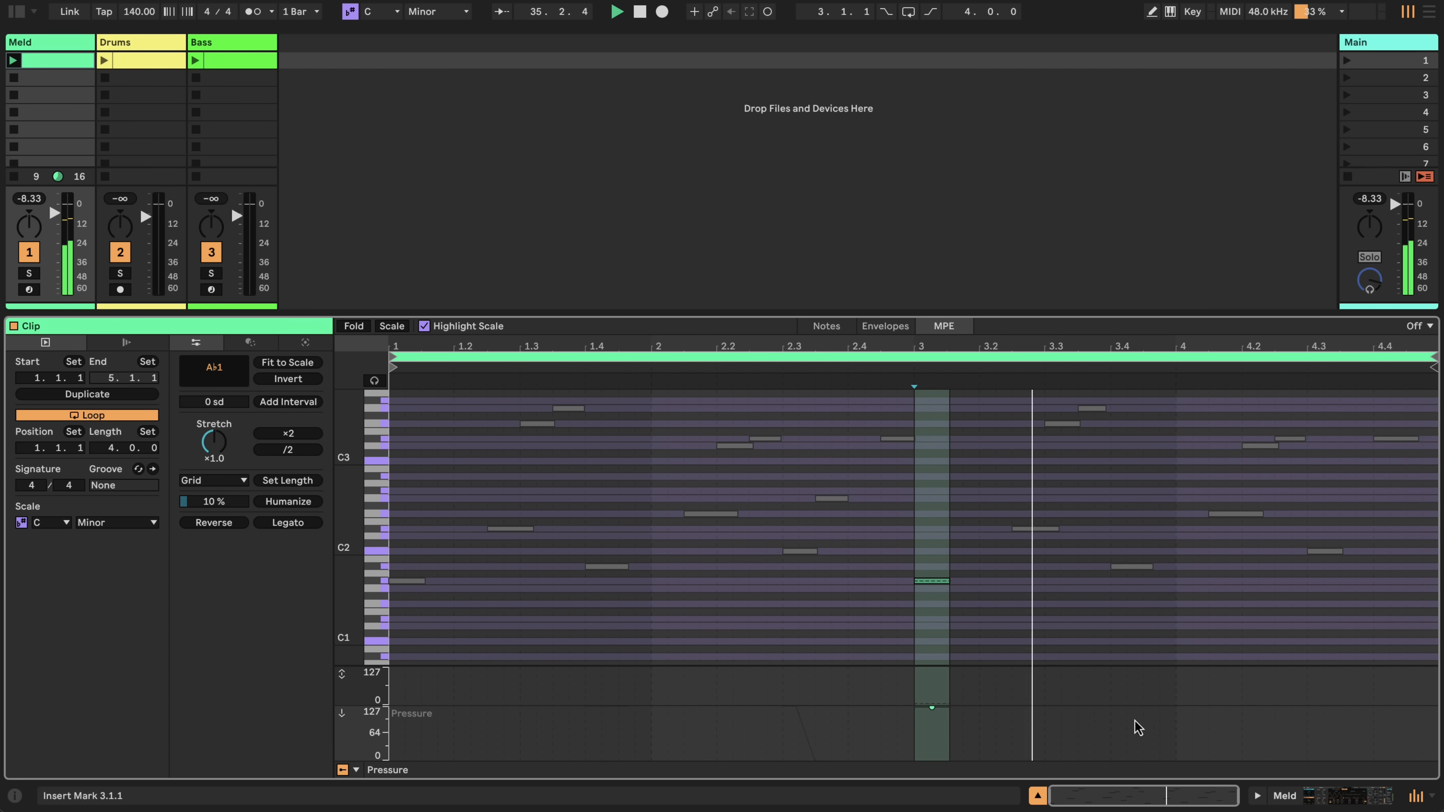
{"action": "left_click", "coordinate": [1136, 705]}
{"action": "left_click", "coordinate": [1125, 566]}
{"action": "left_click_drag", "start_coordinate": [1126, 757], "coordinate": [1127, 707]}
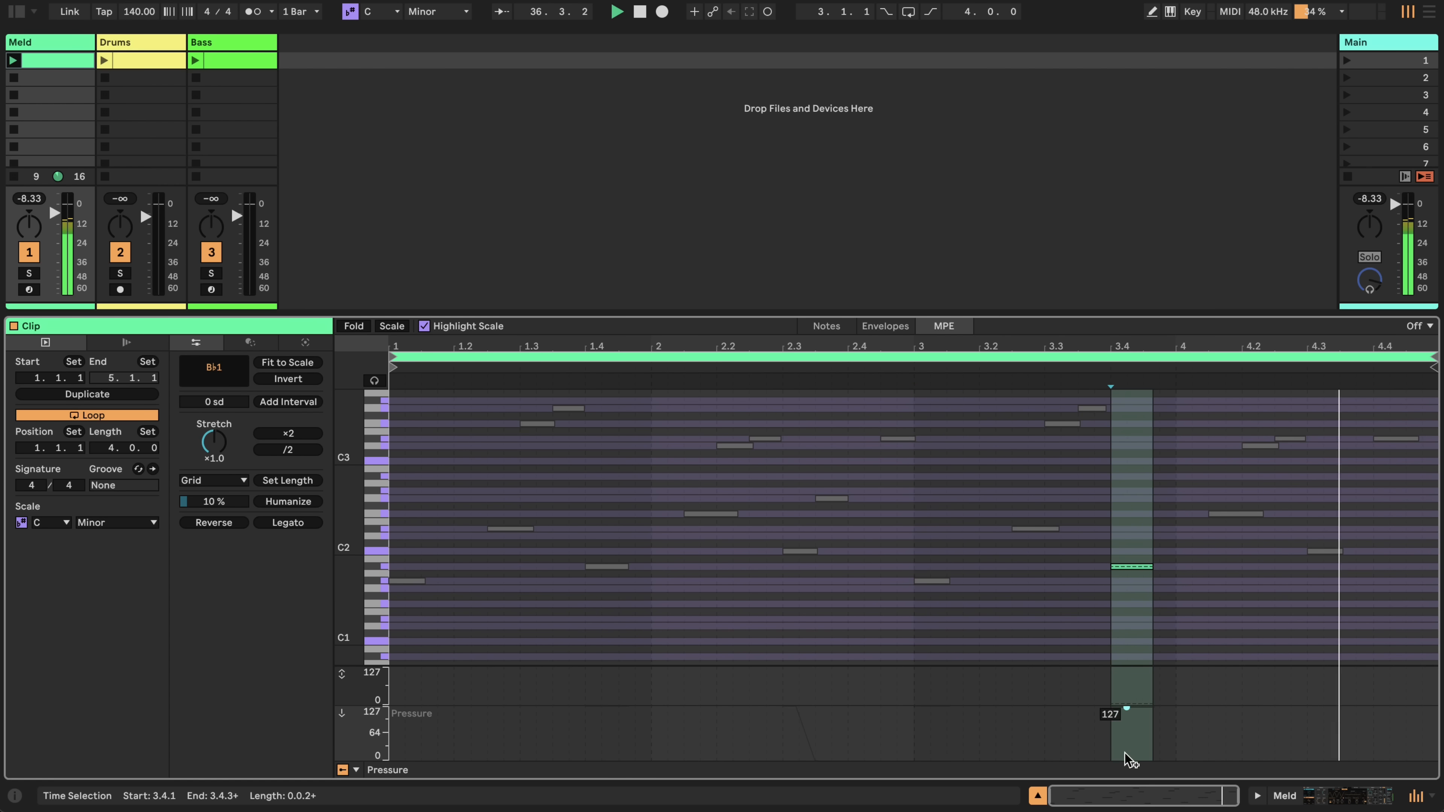
{"action": "left_click", "coordinate": [1297, 798]}
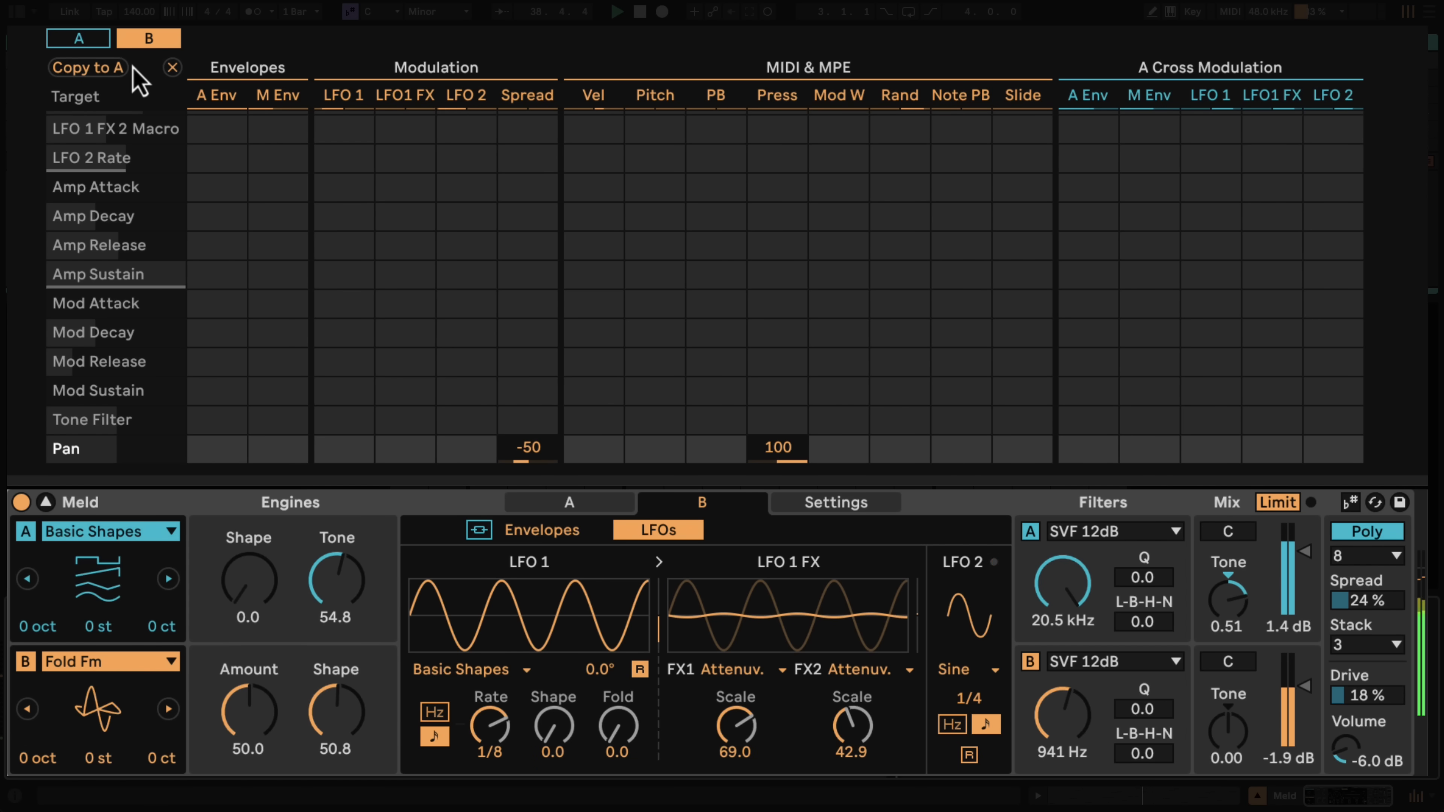
Clear all modulation matrix routings of engines A and B.
{"action": "left_click", "coordinate": [95, 45]}
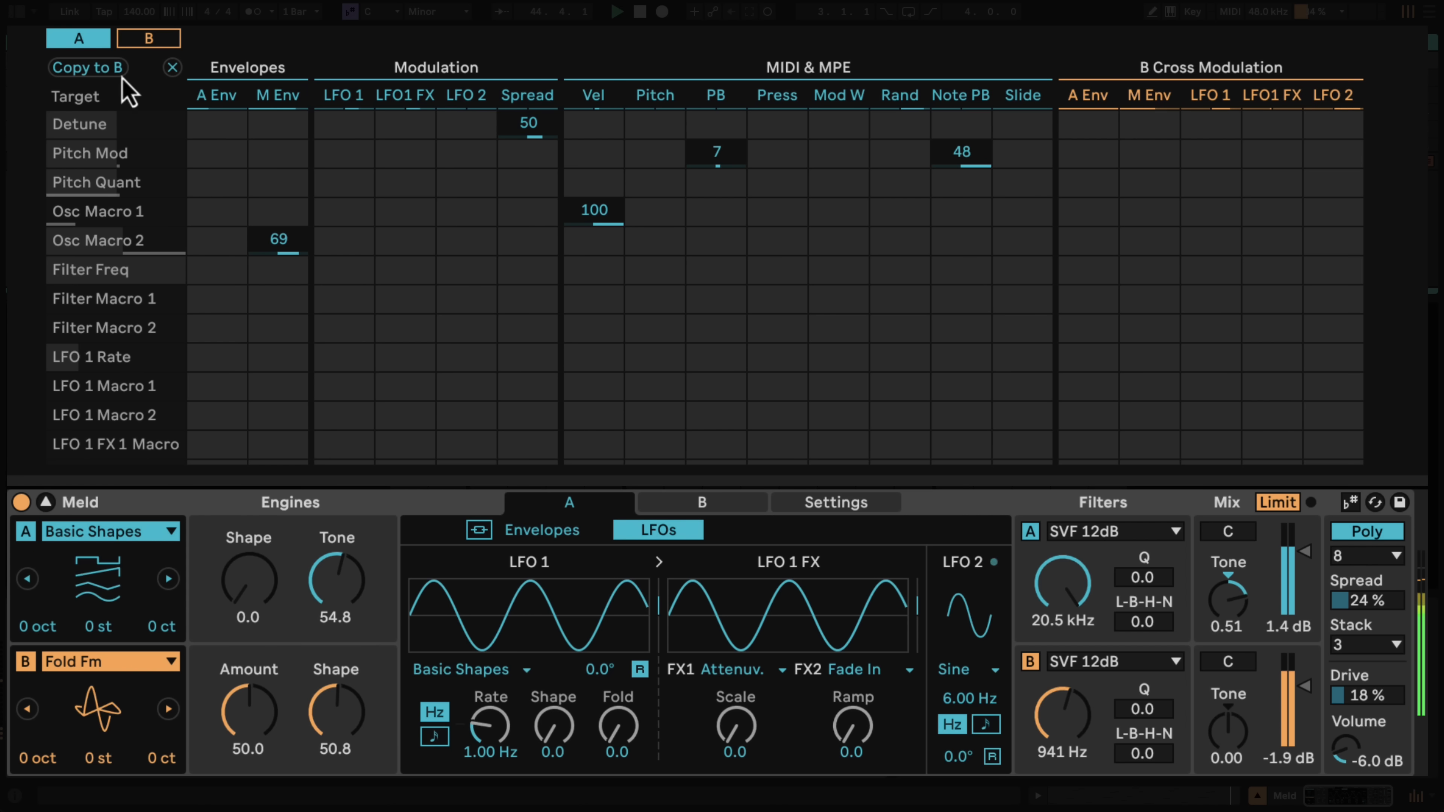
{"action": "left_click", "coordinate": [171, 69]}
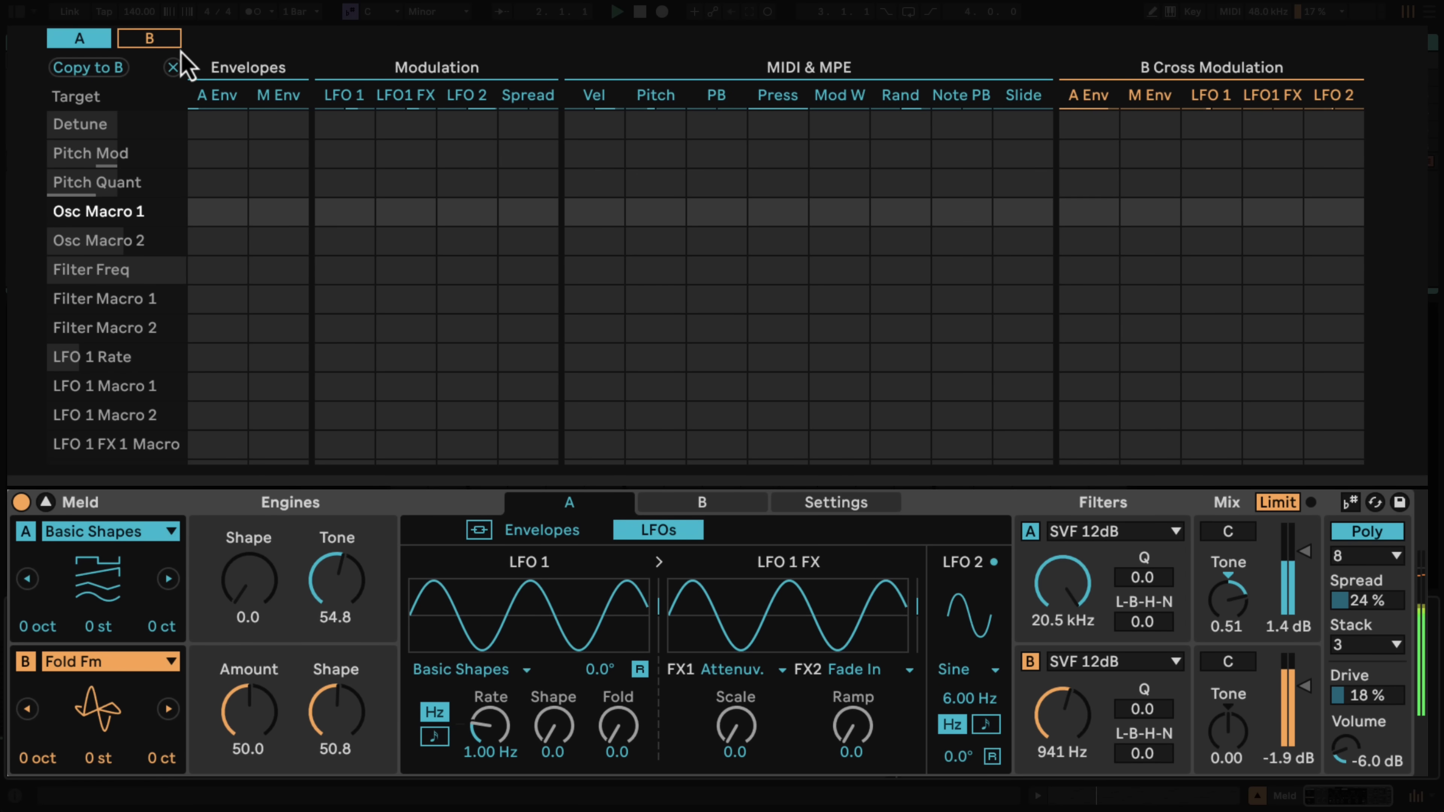
{"action": "left_click", "coordinate": [166, 44]}
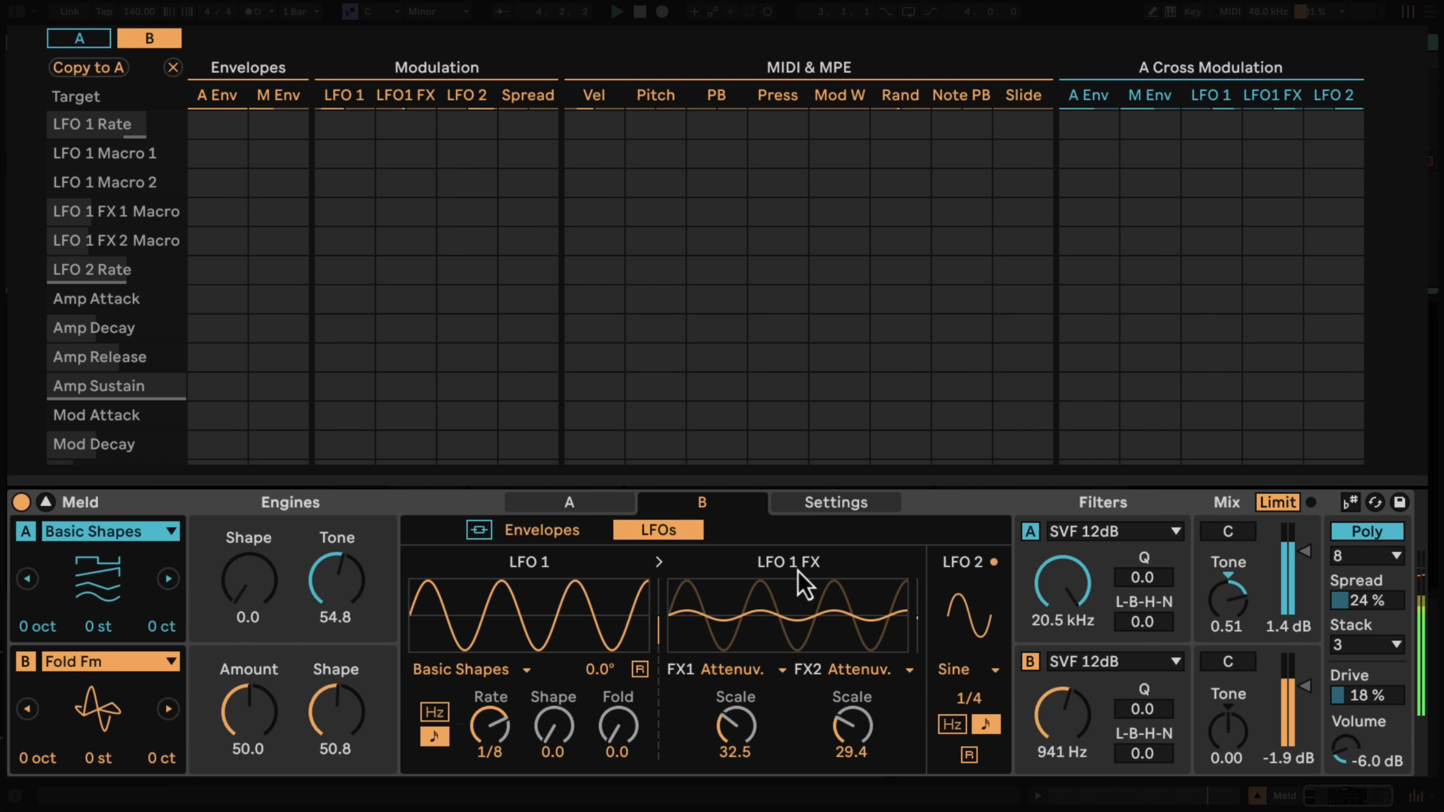
Reset both of engine B's LFO 1 FX scales, then use S&H at Rate 57.8 as FX1 and Comparator at Threshold 41.3 as FX2.
{"action": "double_click", "coordinate": [736, 725]}
{"action": "double_click", "coordinate": [849, 728]}
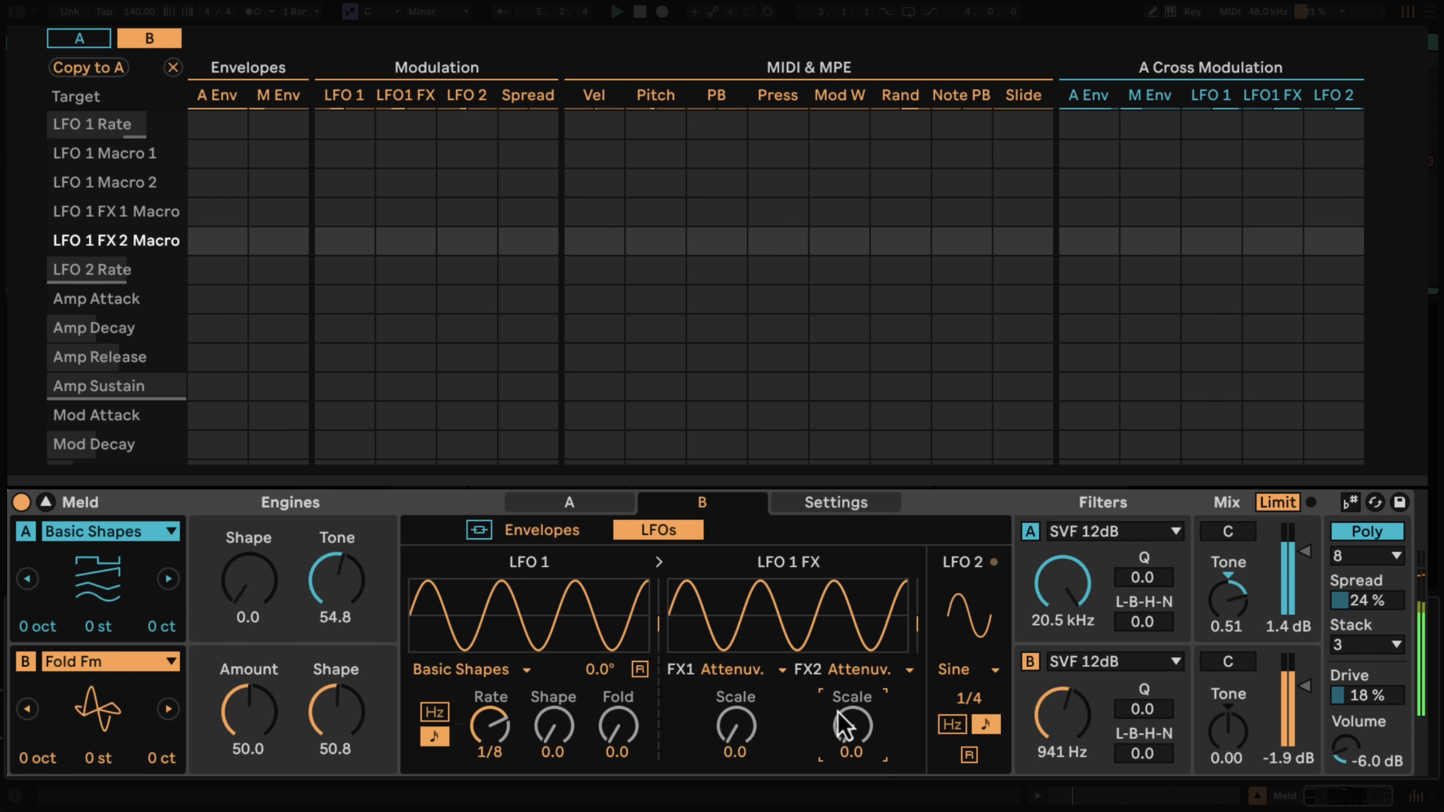
{"action": "left_click", "coordinate": [737, 671]}
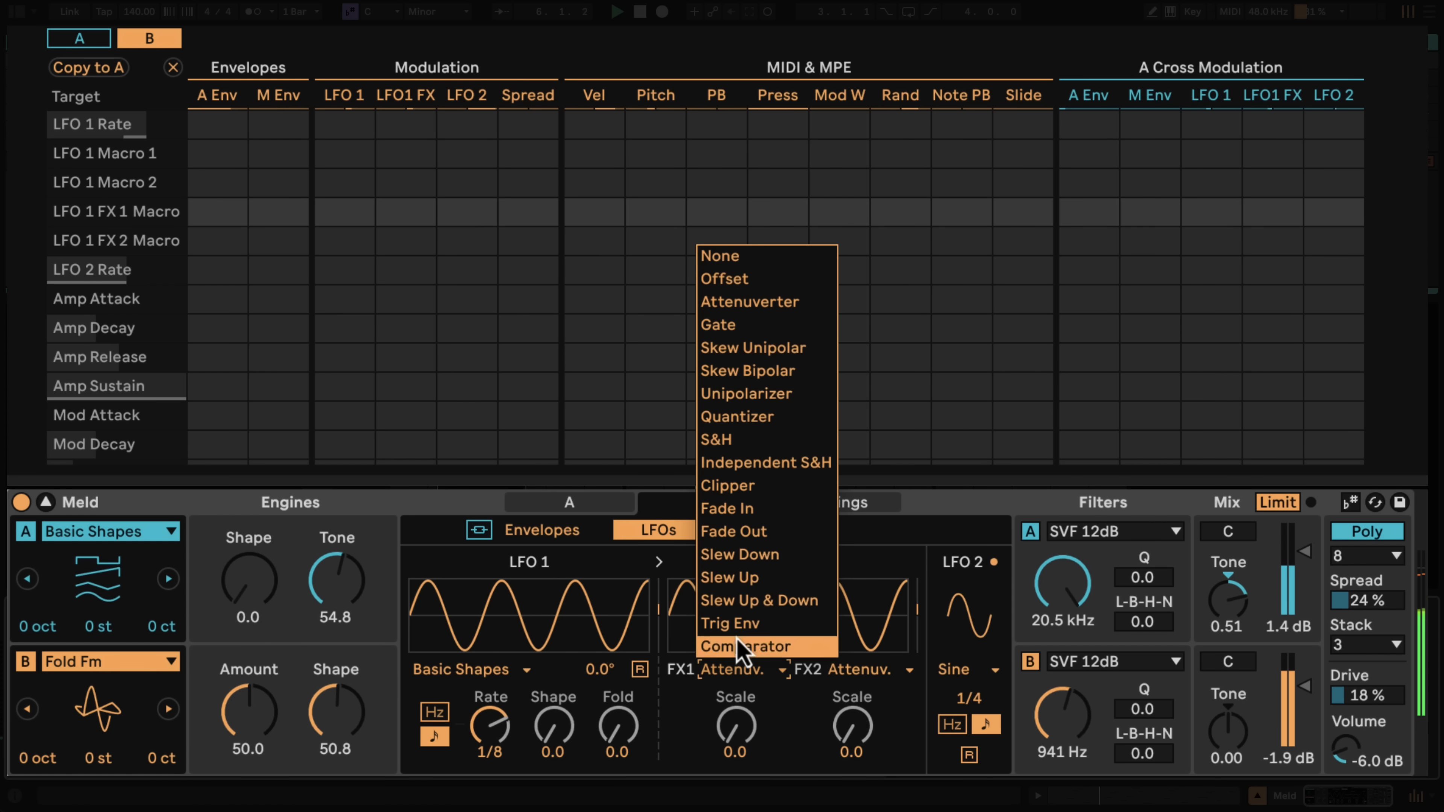
{"action": "left_click", "coordinate": [761, 441]}
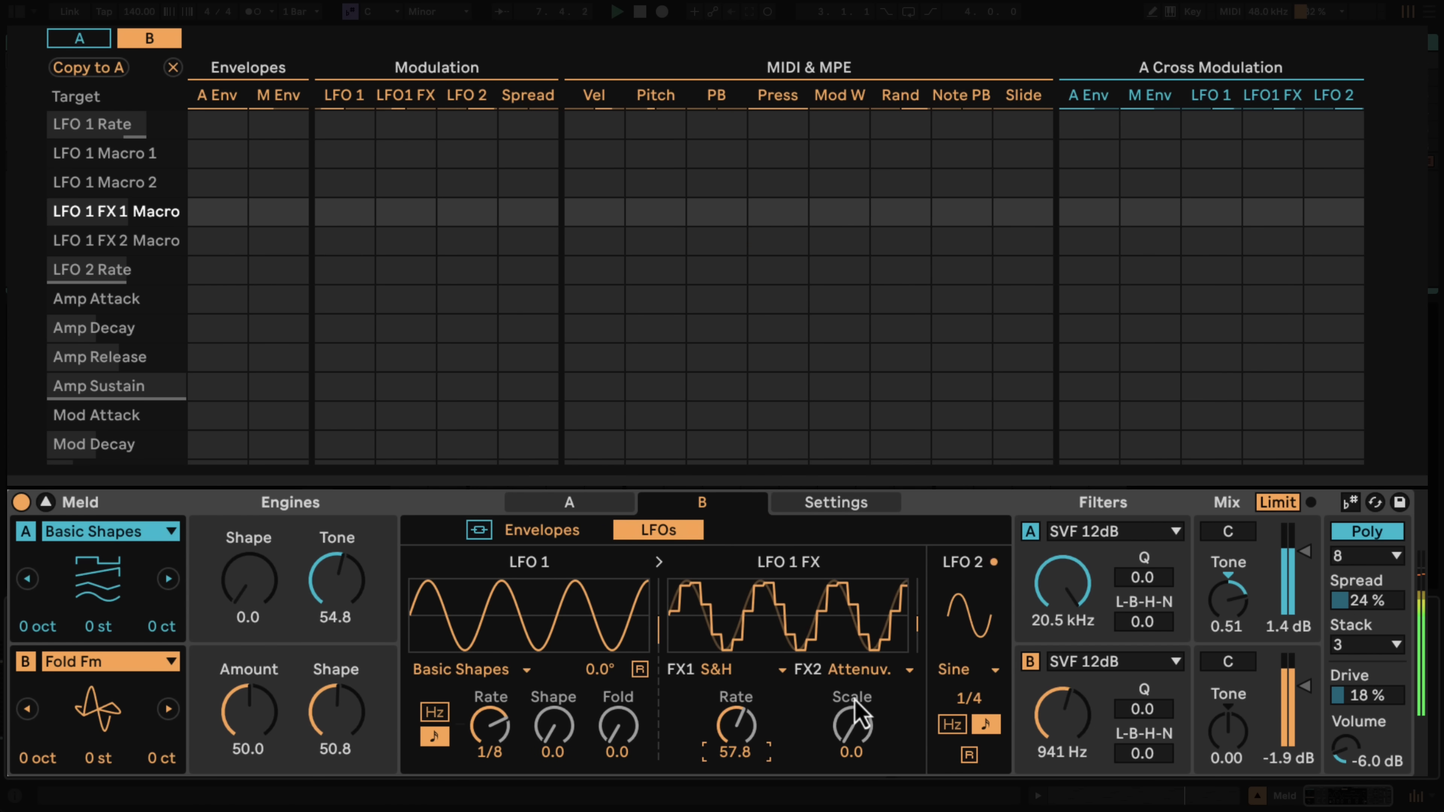
{"action": "left_click", "coordinate": [859, 672]}
{"action": "left_click", "coordinate": [872, 646]}
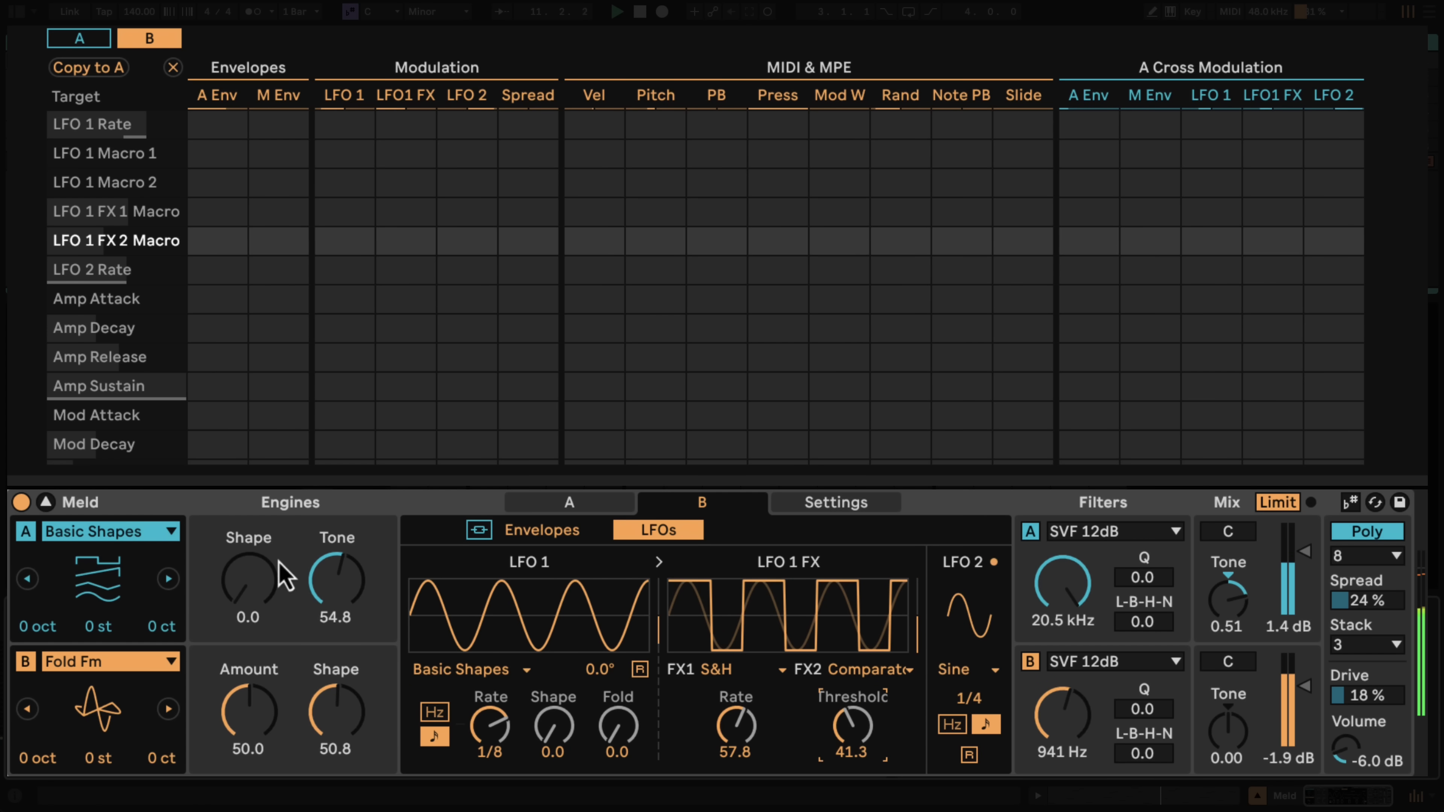
Route engine B's LFO 1 FX to engine A's Osc Macro 1 at 81 through cross modulation, then switch off engine B.
{"action": "left_click", "coordinate": [263, 593]}
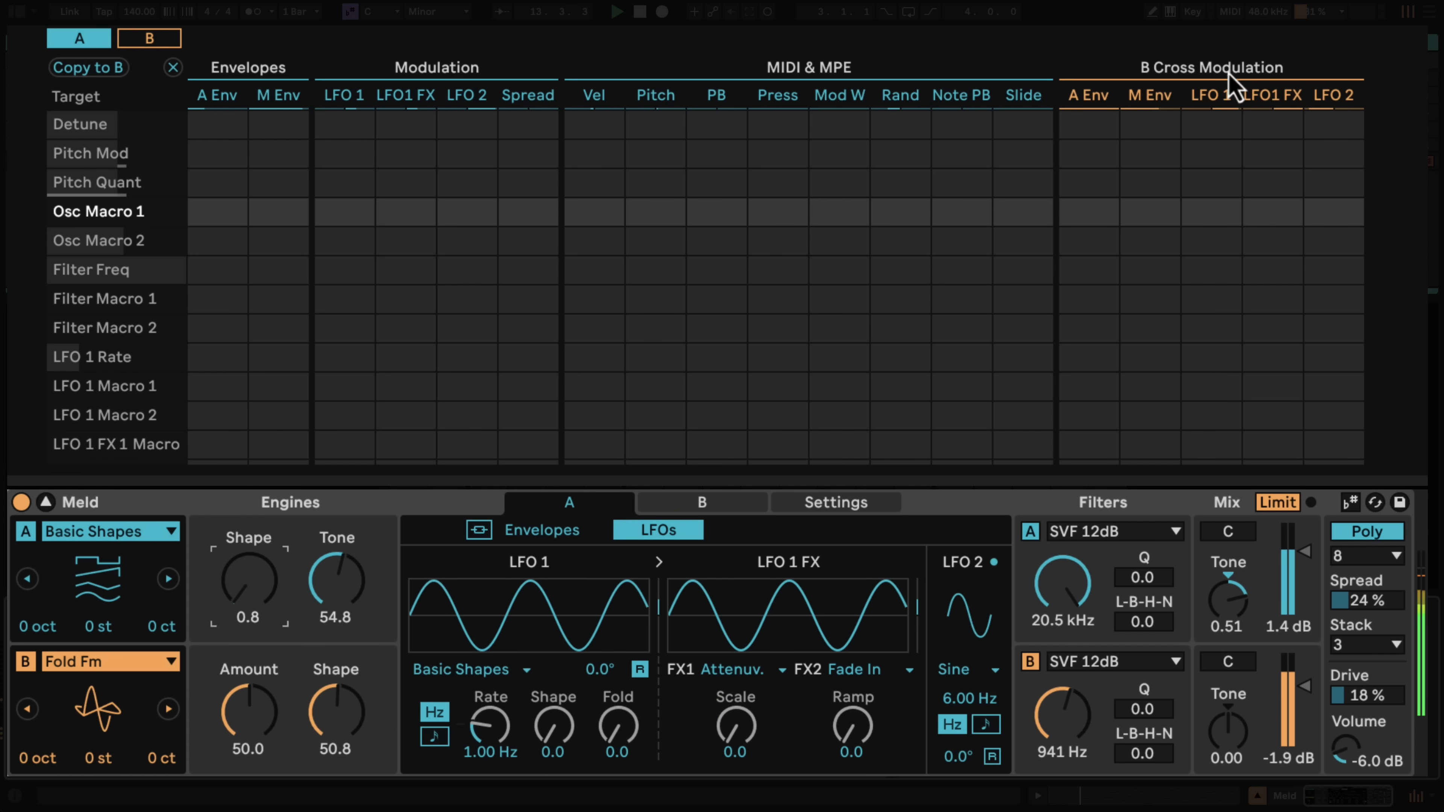
{"action": "left_click_drag", "start_coordinate": [1260, 211], "coordinate": [1261, 212]}
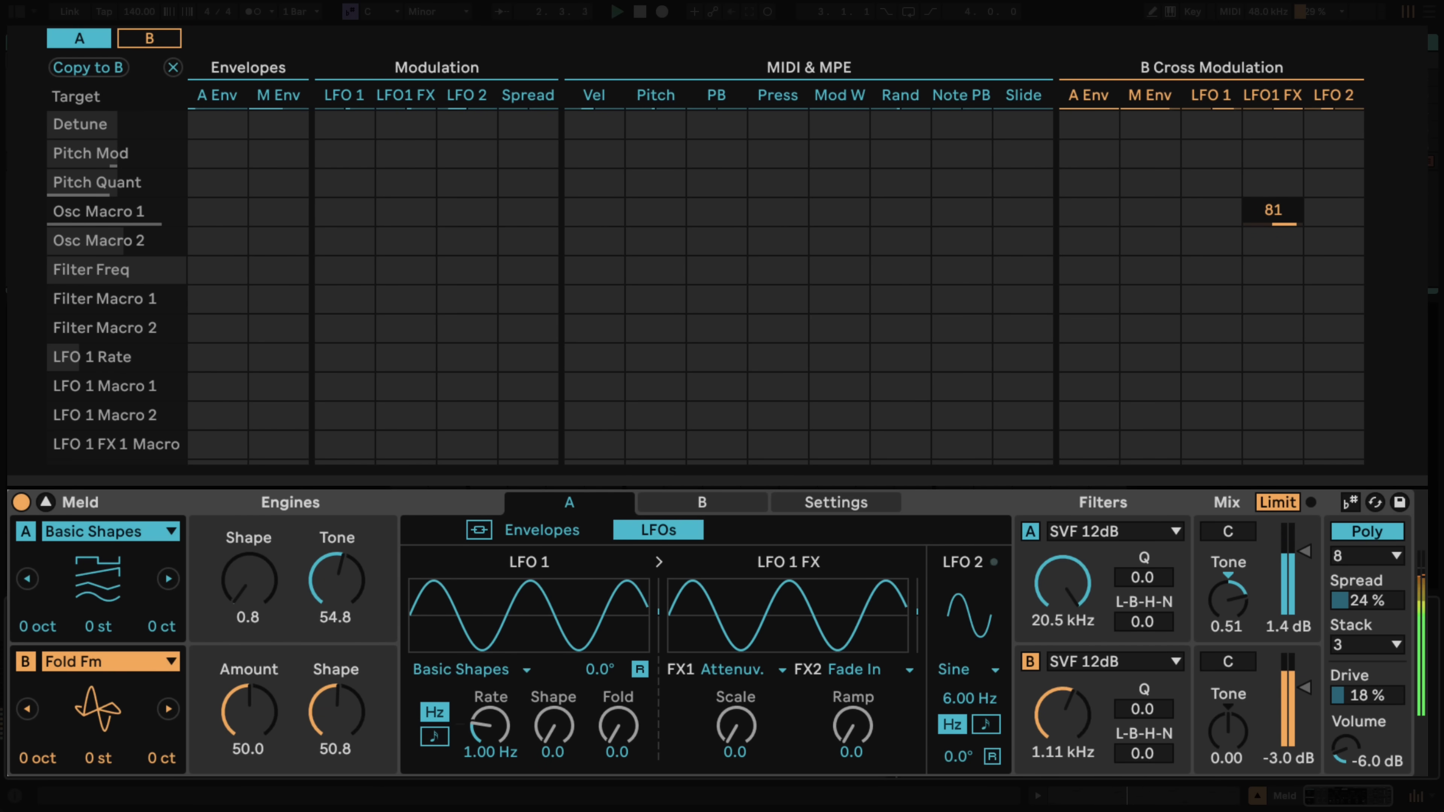
{"action": "left_click", "coordinate": [26, 662]}
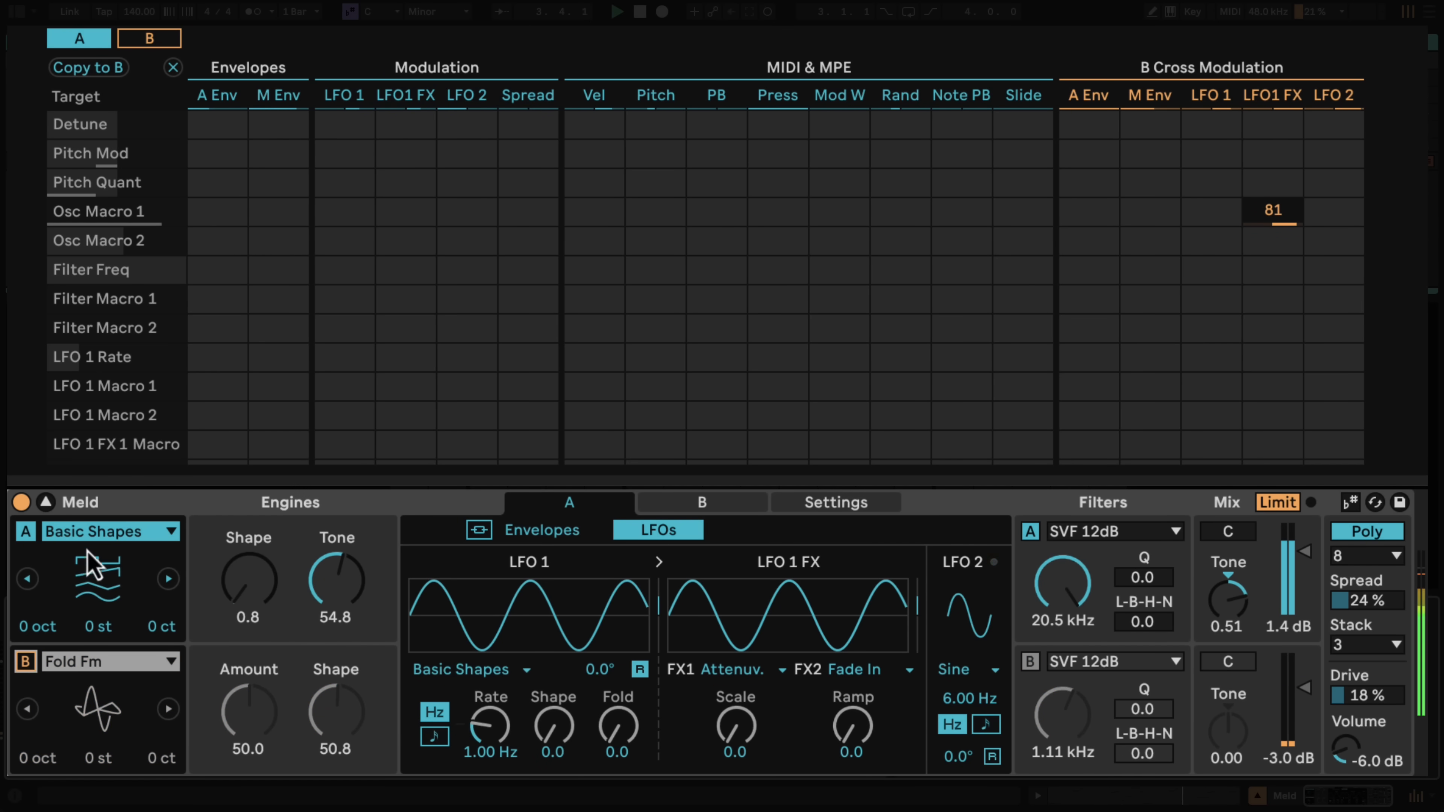
Clear the Osc Macro 1 cross modulation and change engine A's oscillator to Dual Basic Shapes.
{"action": "double_click", "coordinate": [1276, 219]}
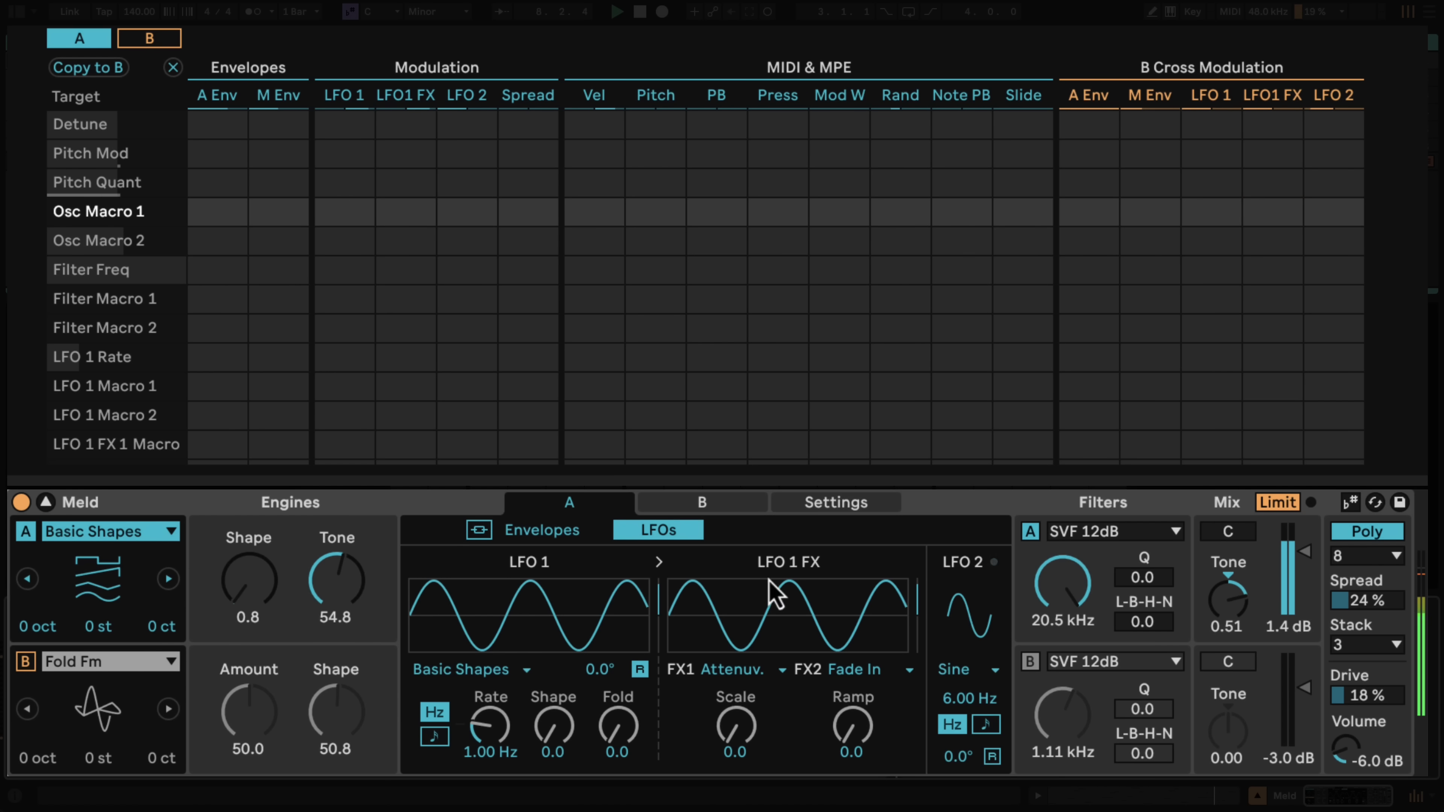
{"action": "left_click", "coordinate": [167, 580]}
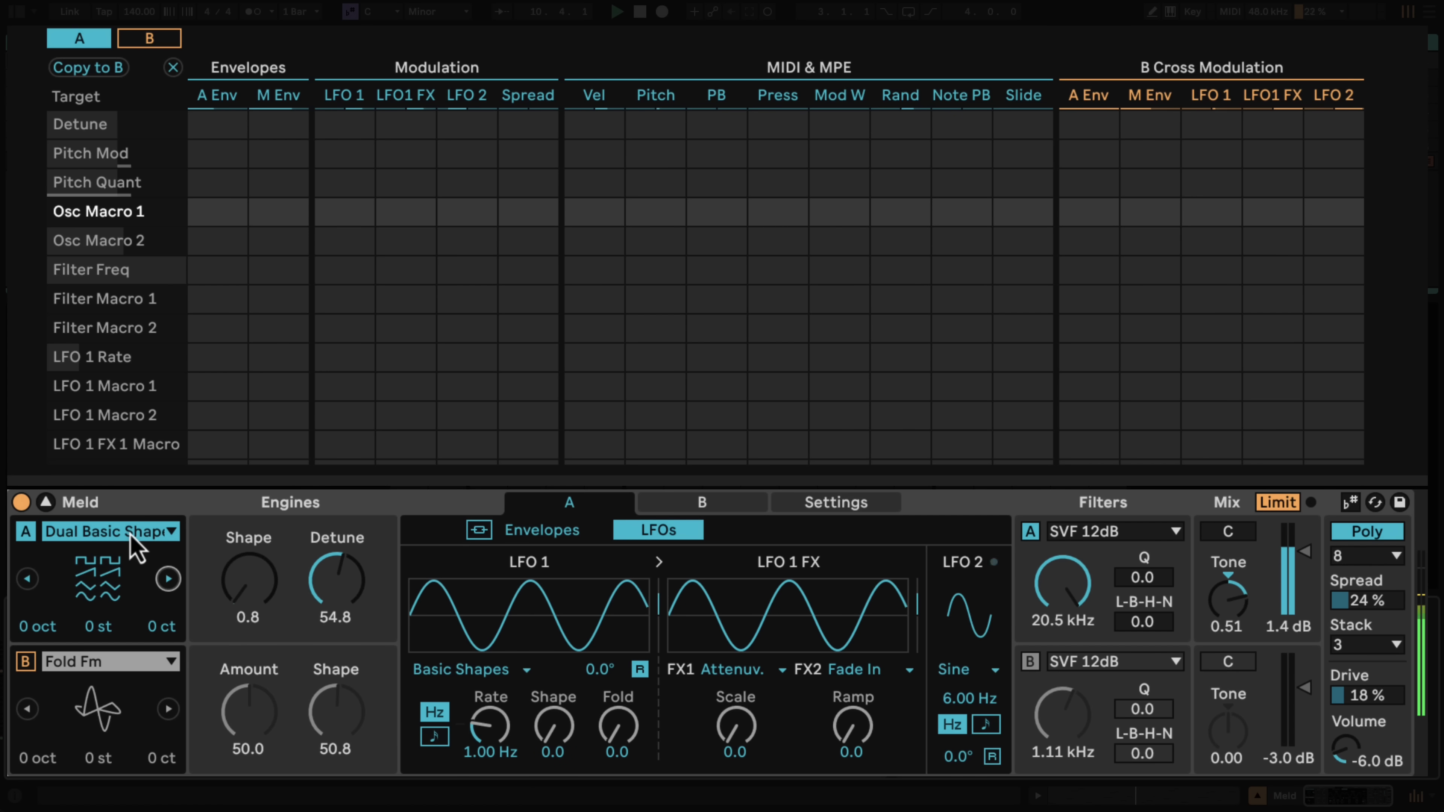
{"action": "left_click", "coordinate": [129, 534]}
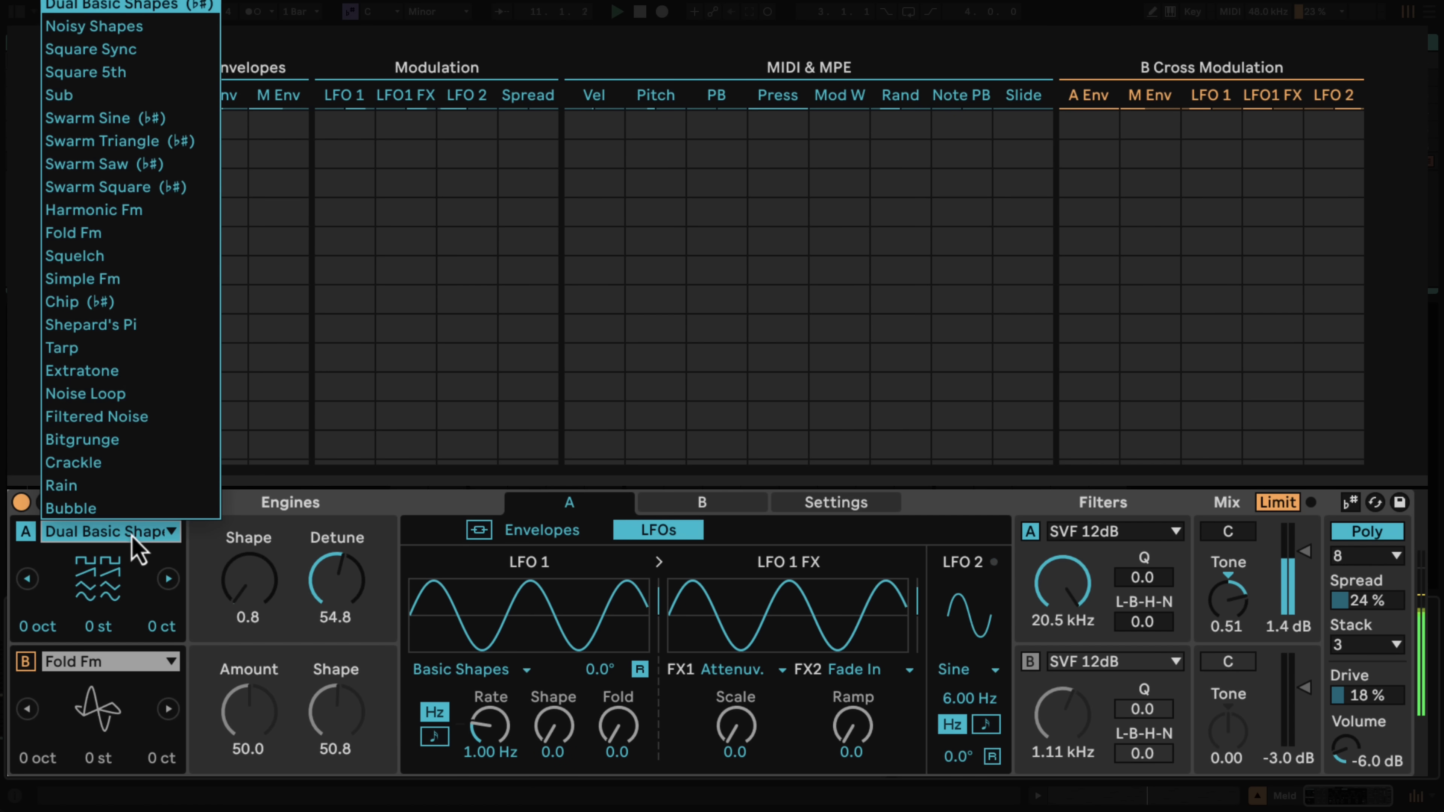
{"action": "left_click", "coordinate": [207, 6]}
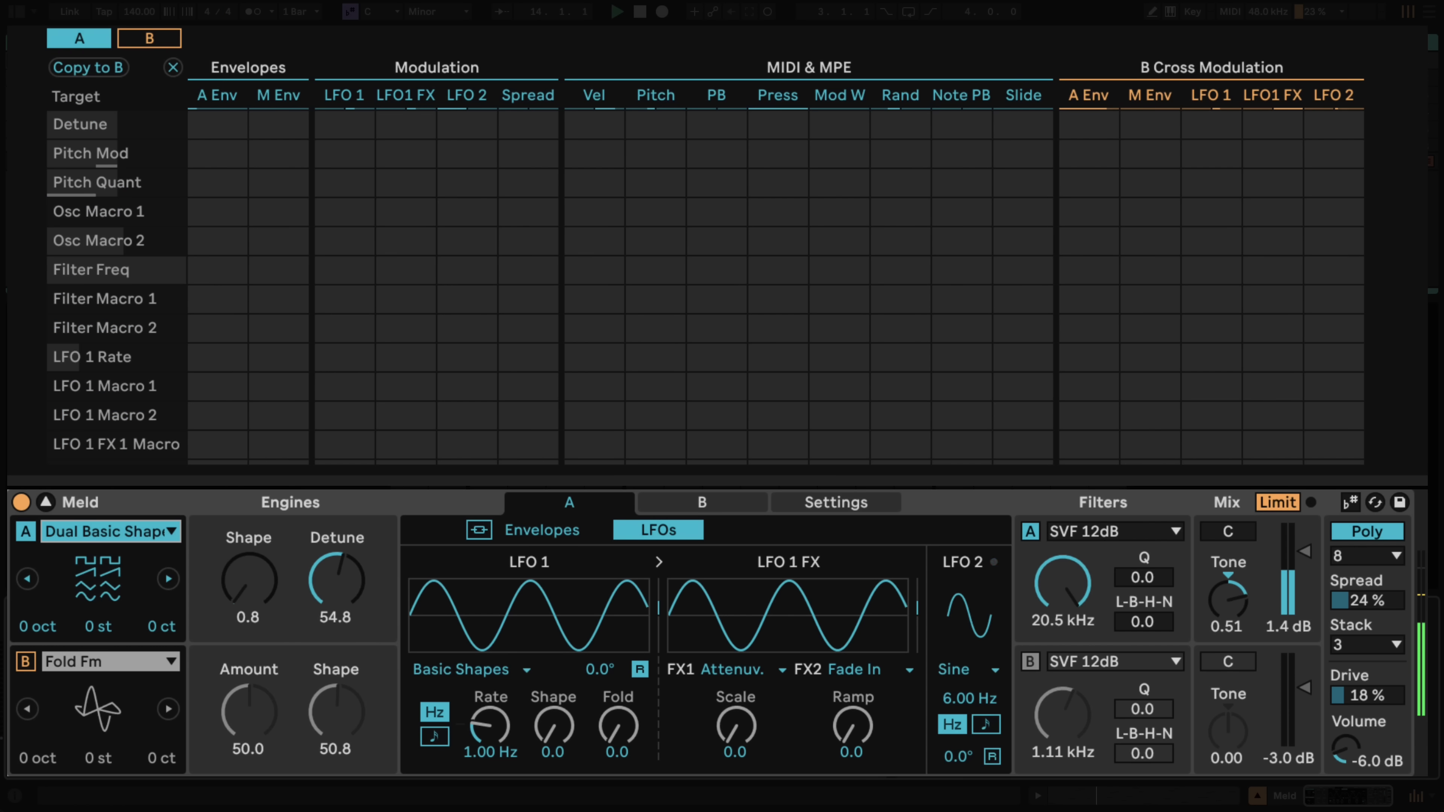
Enable scale awareness for the synth and raise engine A's Shape to 60.9 and Detune to 94.4.
{"action": "left_click", "coordinate": [1352, 503]}
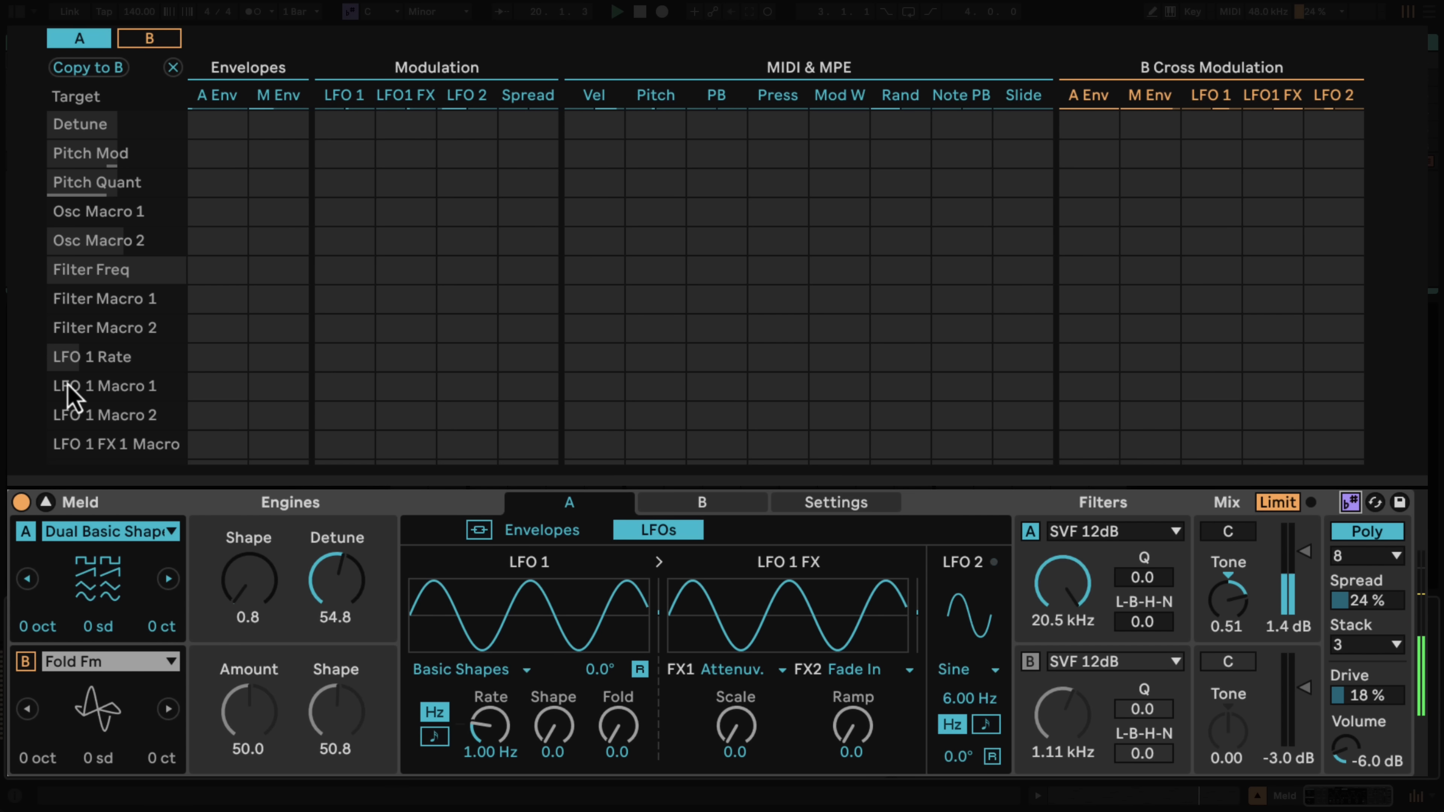
{"action": "left_click_drag", "start_coordinate": [264, 625], "coordinate": [263, 624]}
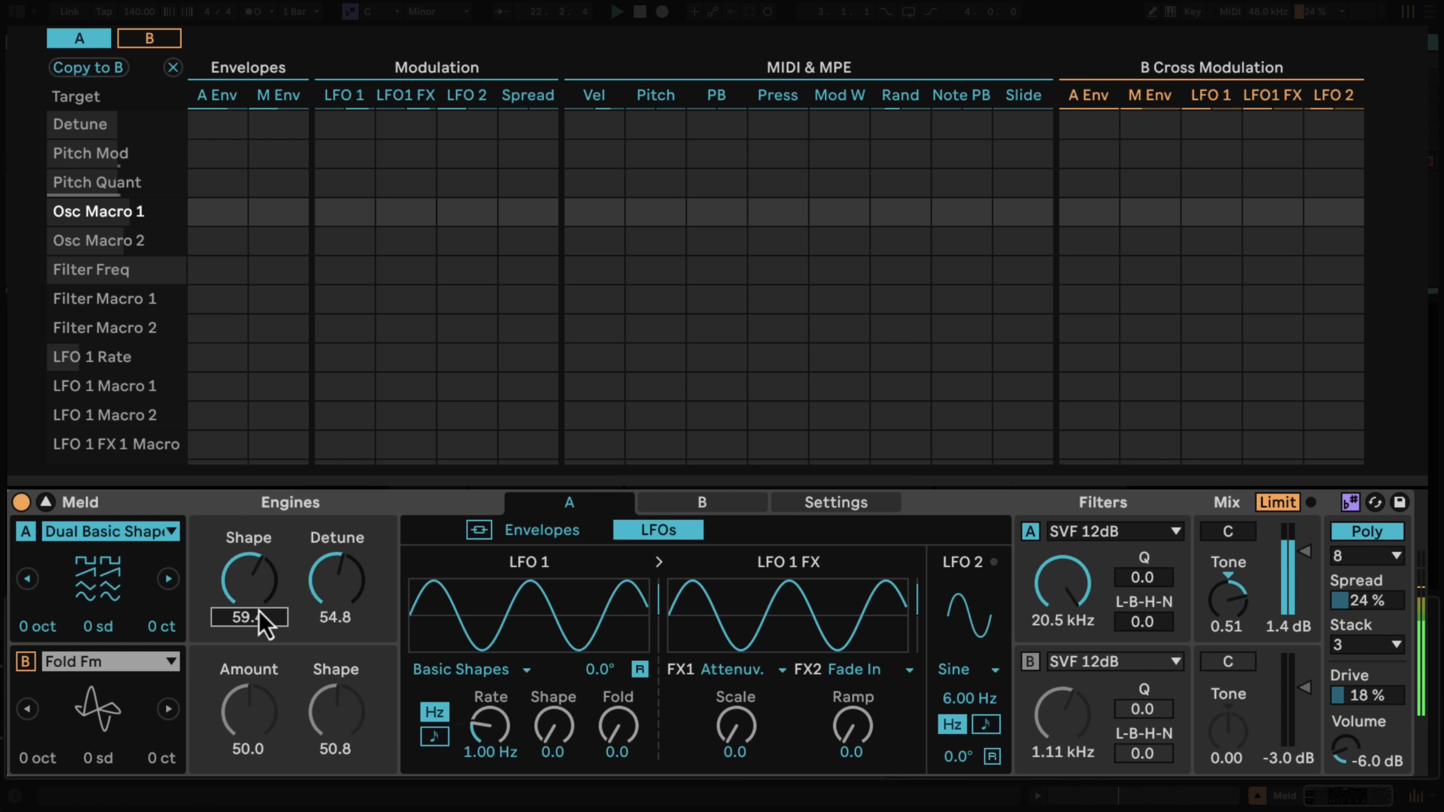
{"action": "left_click", "coordinate": [348, 587]}
{"action": "scroll", "coordinate": [347, 585], "scroll_direction": "up", "scroll_amount": 10}
{"action": "scroll", "coordinate": [350, 591], "scroll_direction": "up", "scroll_amount": 7}
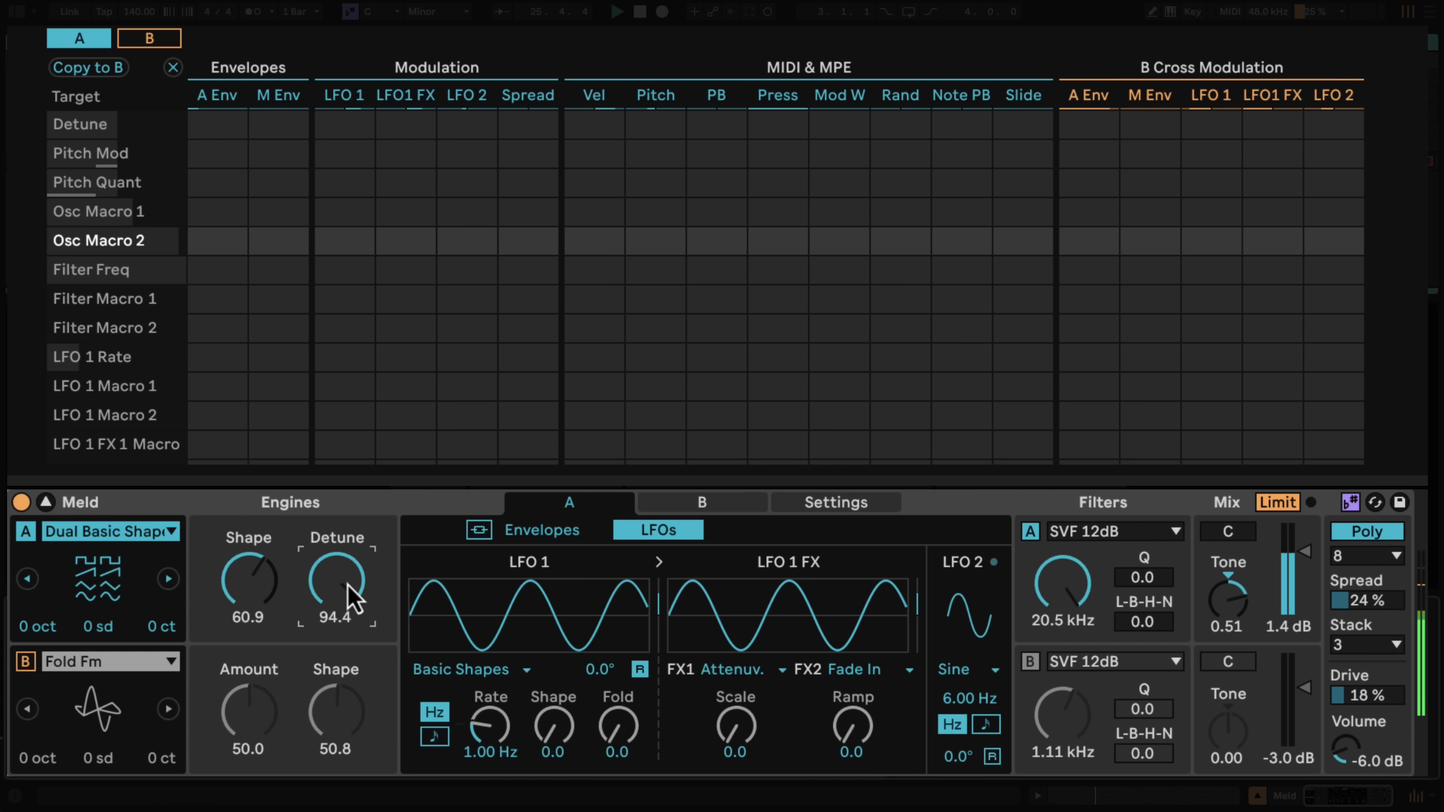
Lower engine A's Detune, adjust it to 76.2 with scale awareness switched off, and re-enable scale awareness.
{"action": "scroll", "coordinate": [350, 591], "scroll_direction": "down", "scroll_amount": 12}
{"action": "left_click_drag", "start_coordinate": [348, 585], "coordinate": [347, 589]}
{"action": "left_click", "coordinate": [1351, 502]}
{"action": "scroll", "coordinate": [341, 594], "scroll_direction": "down", "scroll_amount": 2}
{"action": "scroll", "coordinate": [335, 584], "scroll_direction": "up", "scroll_amount": 5}
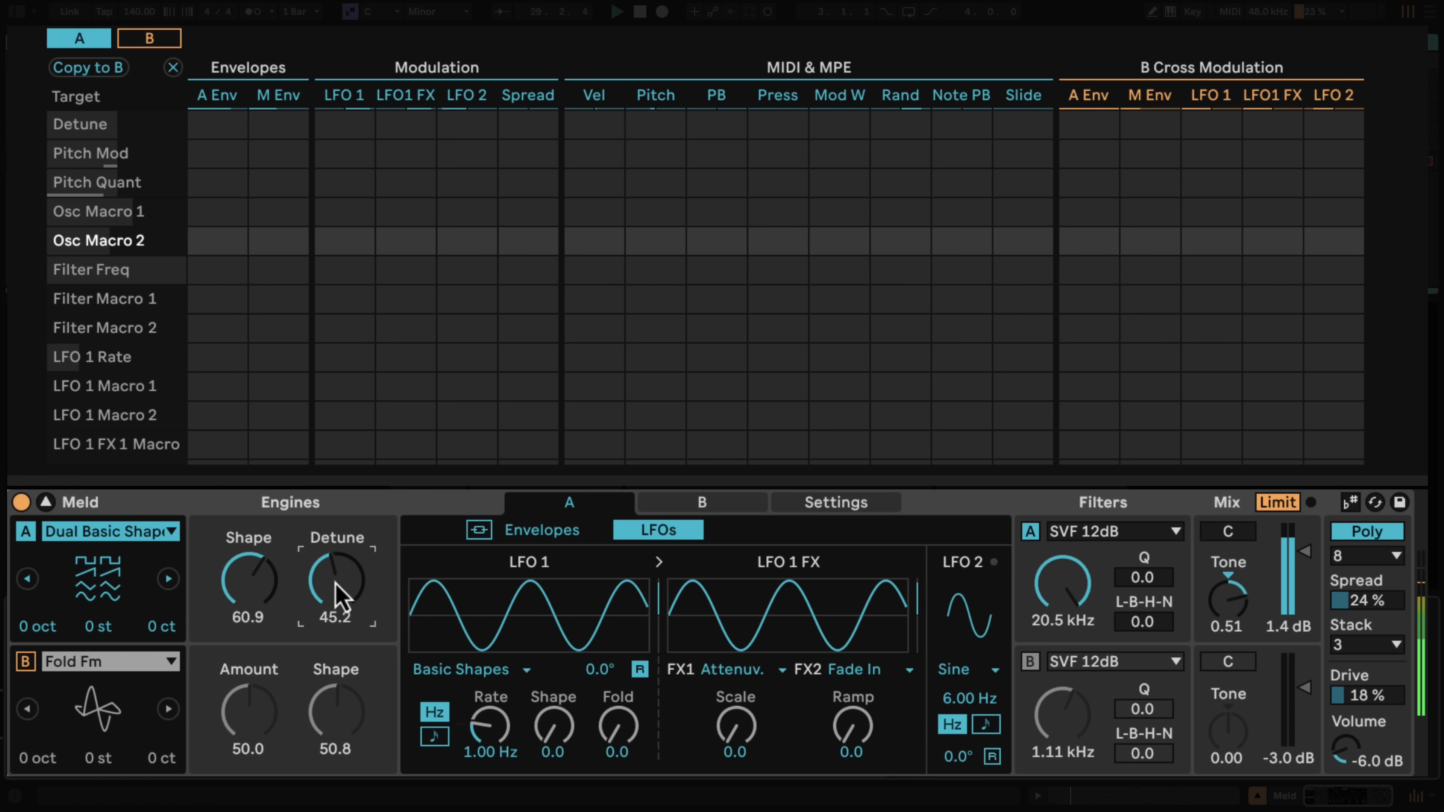
{"action": "scroll", "coordinate": [341, 591], "scroll_direction": "up", "scroll_amount": 3}
{"action": "left_click", "coordinate": [1351, 503]}
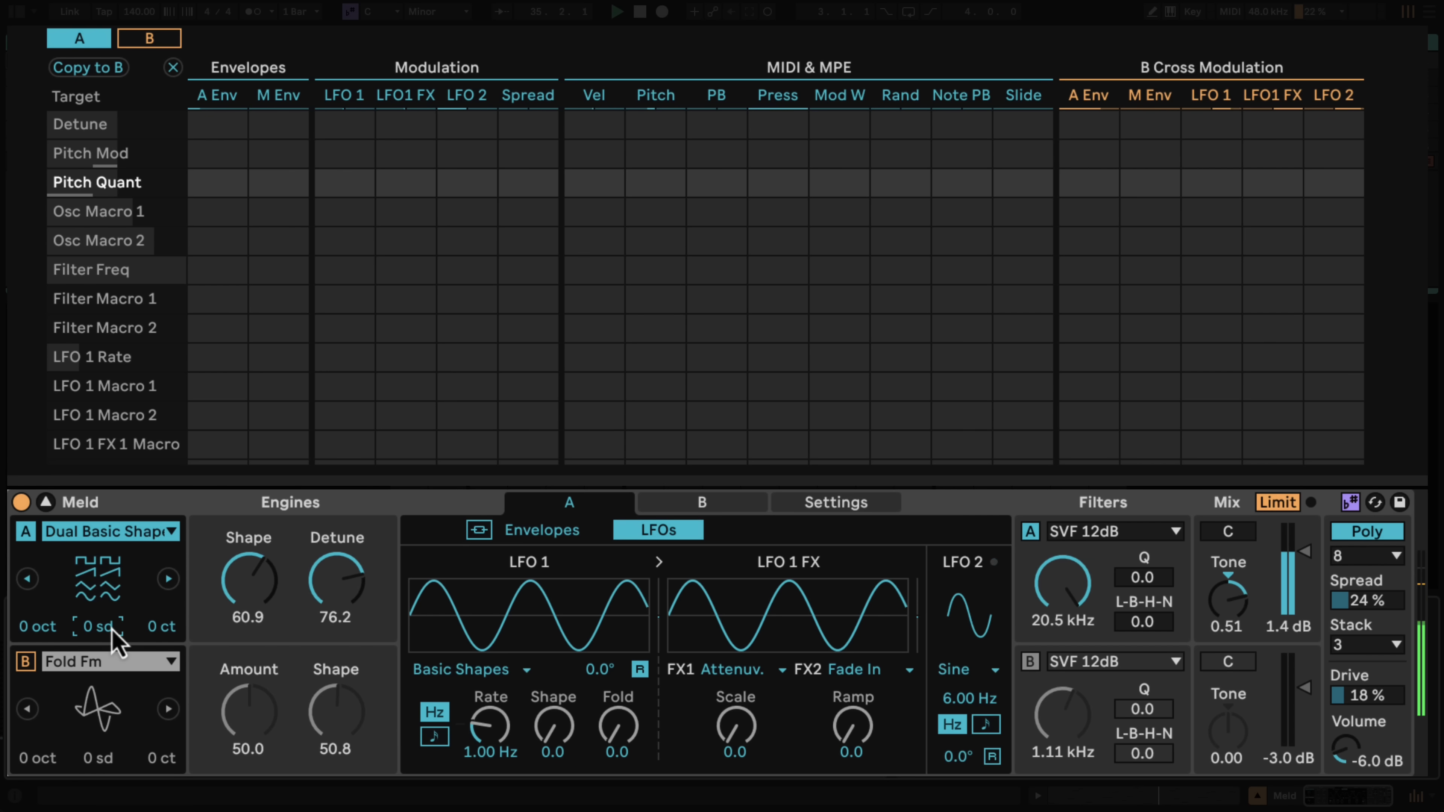
Try transposing engine A up by 2 scale degrees, and return it to 0 sd.
{"action": "scroll", "coordinate": [107, 633], "scroll_direction": "up", "scroll_amount": 6}
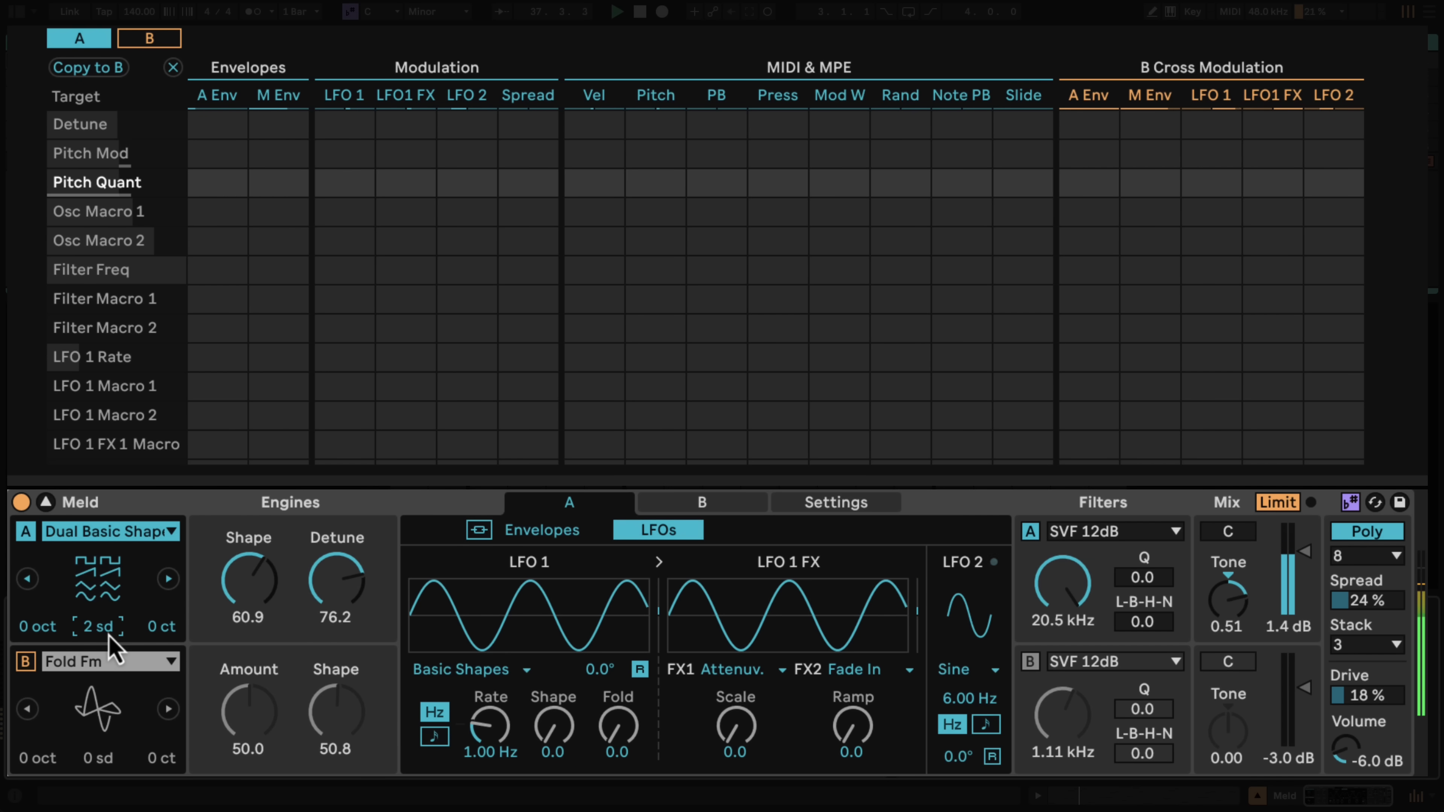
{"action": "scroll", "coordinate": [108, 635], "scroll_direction": "up", "scroll_amount": 9}
Switch on engine B in place of engine A and change engine B's filter to Membrane Resonator.
{"action": "left_click", "coordinate": [25, 663]}
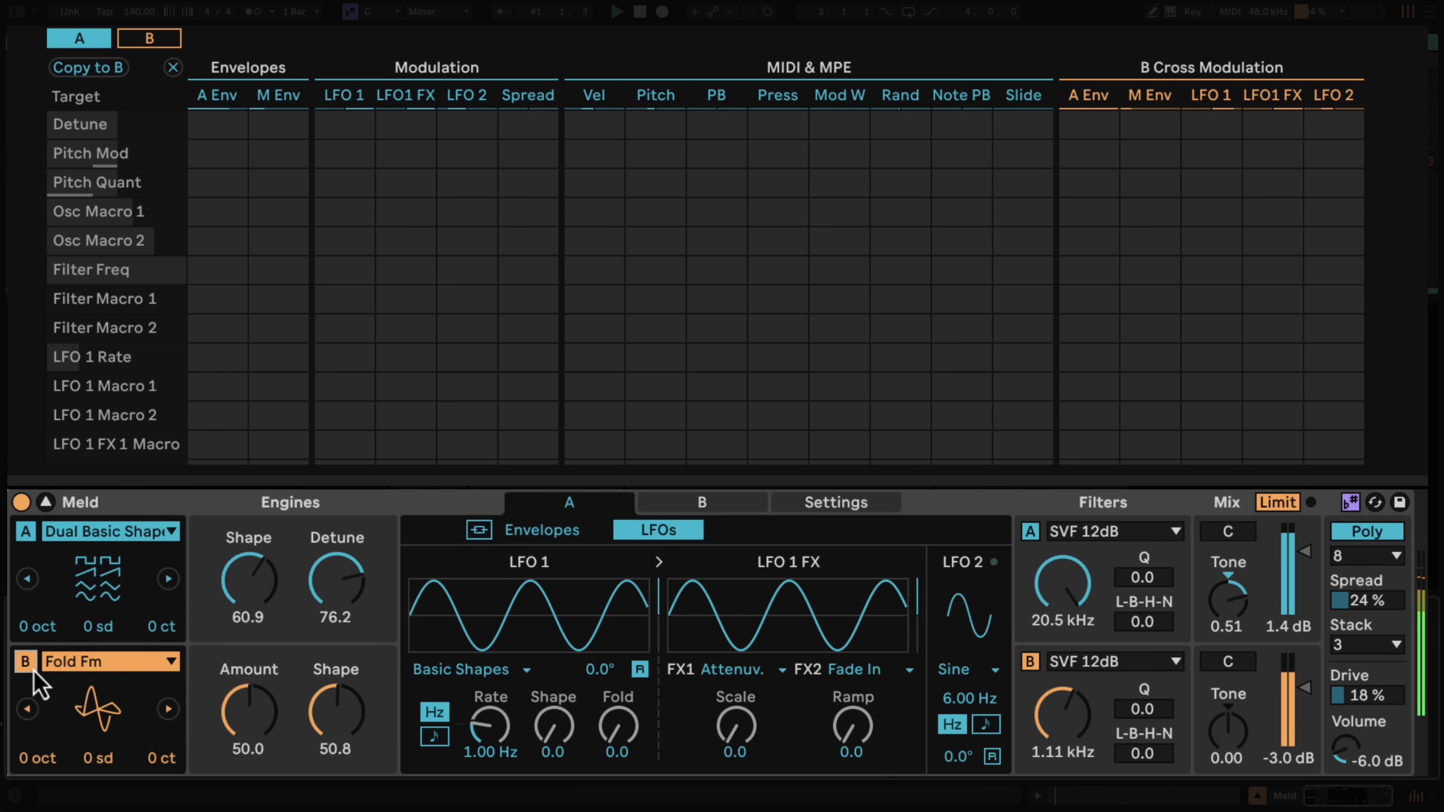
{"action": "left_click", "coordinate": [33, 531]}
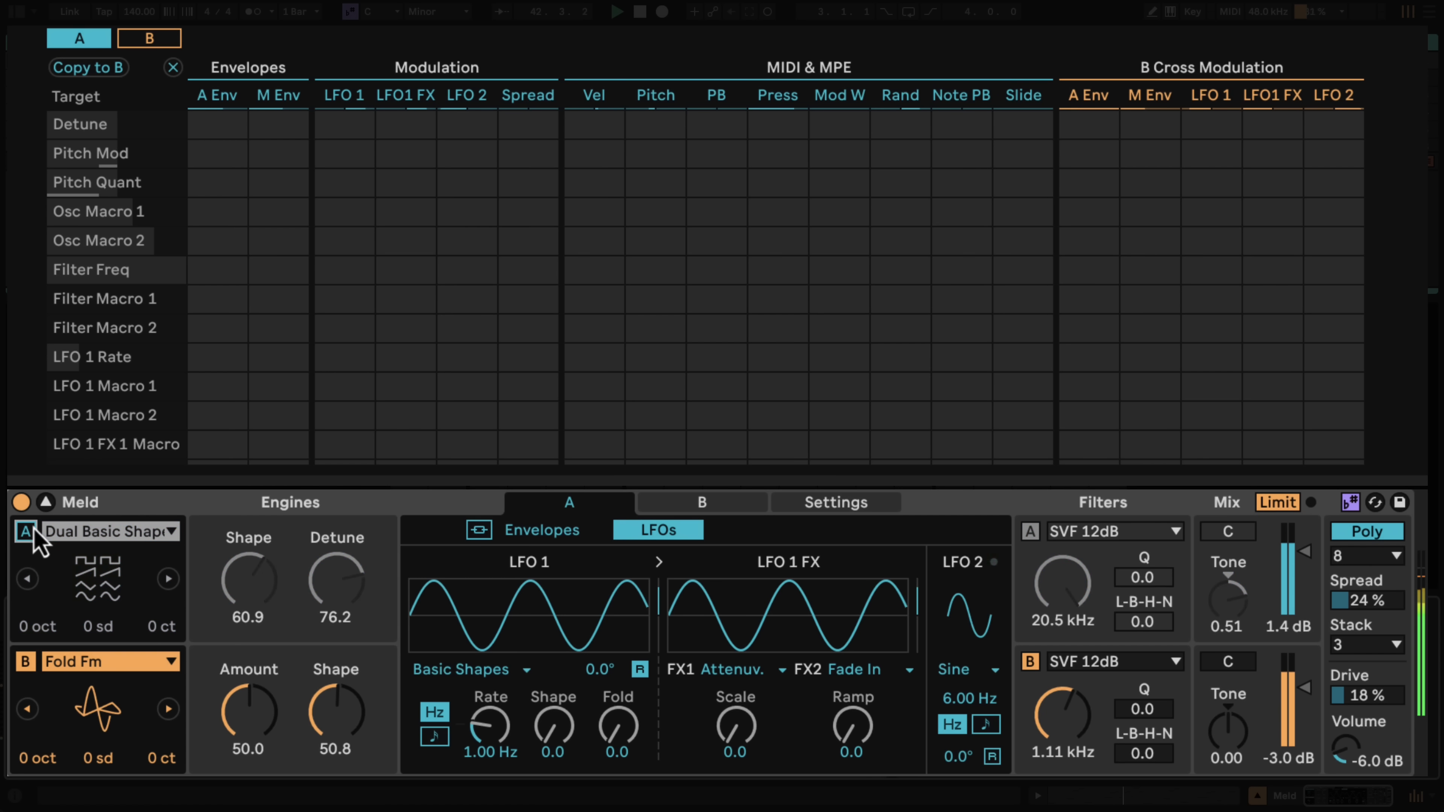
{"action": "left_click", "coordinate": [1095, 669]}
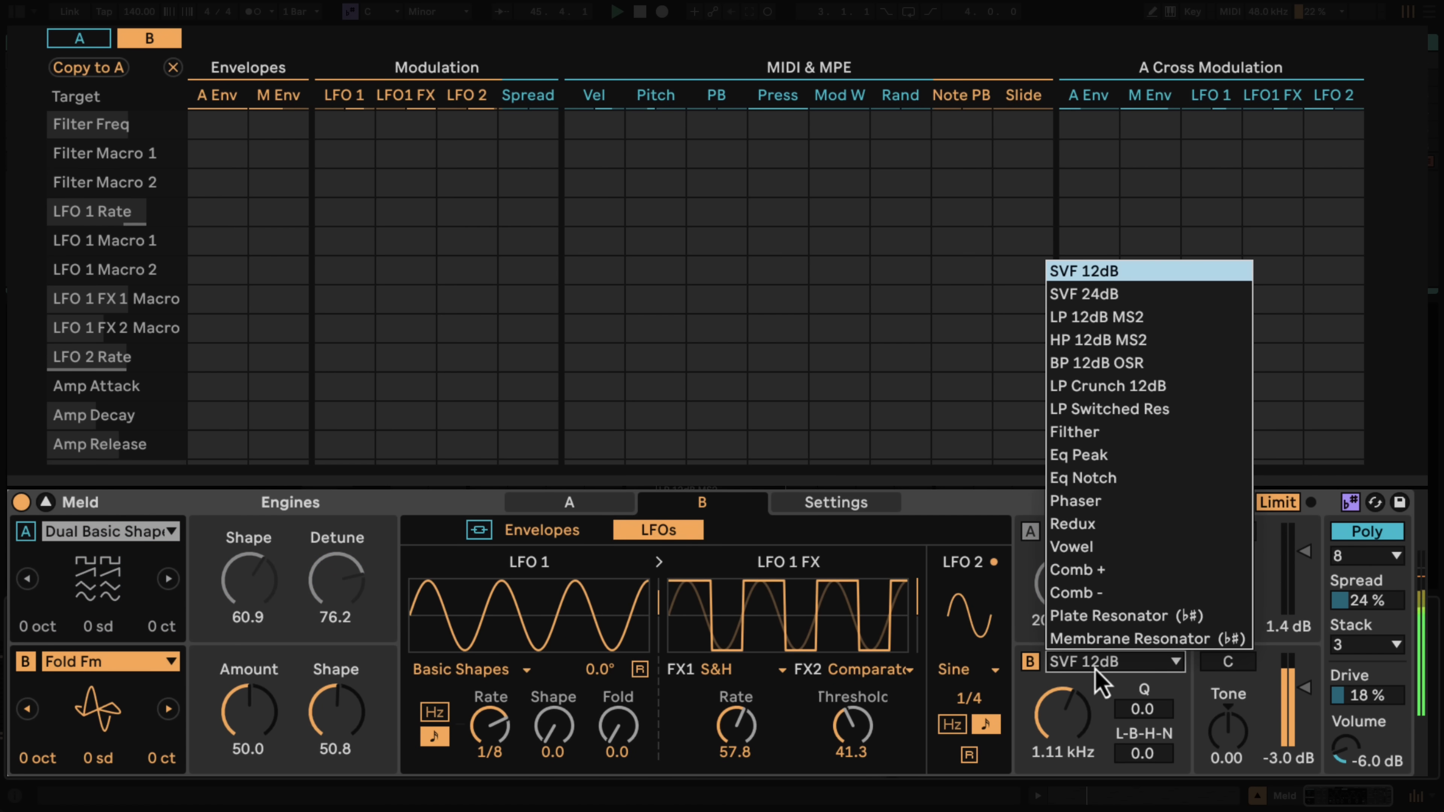
{"action": "left_click", "coordinate": [1134, 641]}
Set engine B's Membrane Resonator to a frequency of 349 Hz and a Q of 38.3.
{"action": "left_click_drag", "start_coordinate": [1091, 707], "coordinate": [1075, 755]}
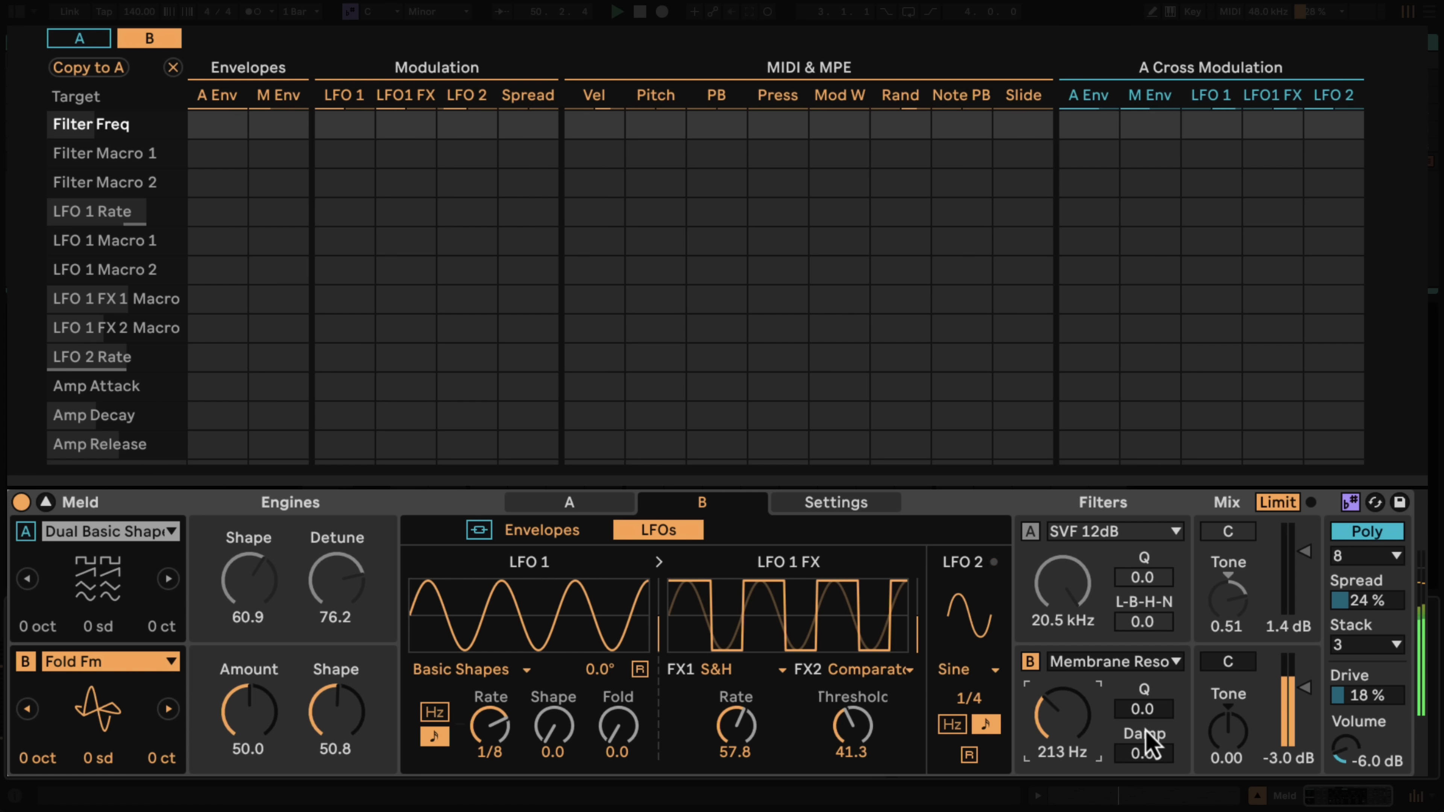
{"action": "left_click_drag", "start_coordinate": [1143, 709], "coordinate": [1143, 674]}
{"action": "left_click_drag", "start_coordinate": [1051, 741], "coordinate": [1051, 738]}
{"action": "mouse_move", "coordinate": [1140, 710]}
{"action": "left_mouse_down"}
{"action": "mouse_move", "coordinate": [1076, 724]}
{"action": "mouse_move", "coordinate": [1144, 721]}
{"action": "left_mouse_up"}
Balance the output with engine B's level at -8.1 dB, Drive at 0% and the overall Volume at -3.1 dB.
{"action": "left_click_drag", "start_coordinate": [1298, 695], "coordinate": [1298, 694]}
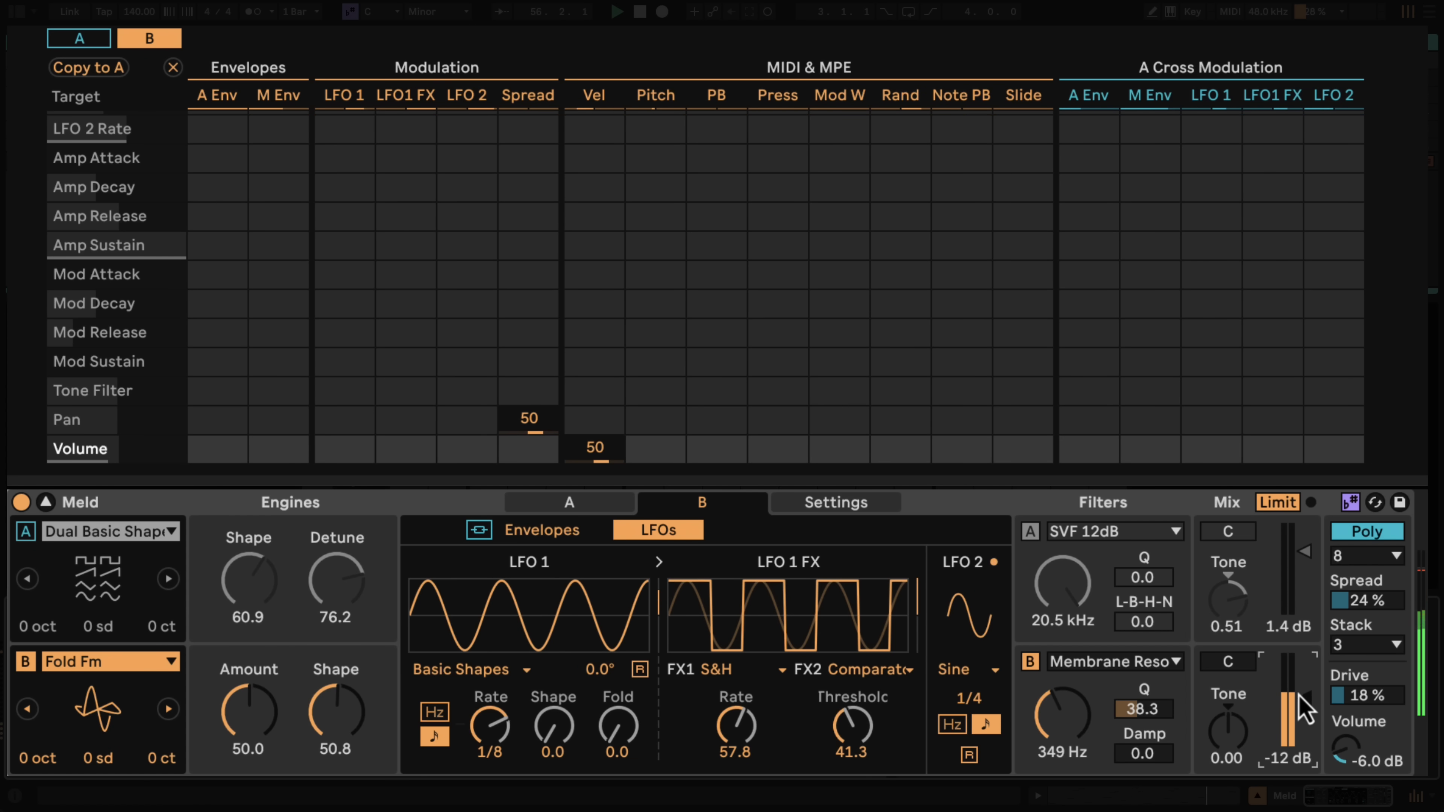
{"action": "left_click_drag", "start_coordinate": [1346, 754], "coordinate": [1347, 748]}
{"action": "left_click_drag", "start_coordinate": [1363, 694], "coordinate": [1304, 687]}
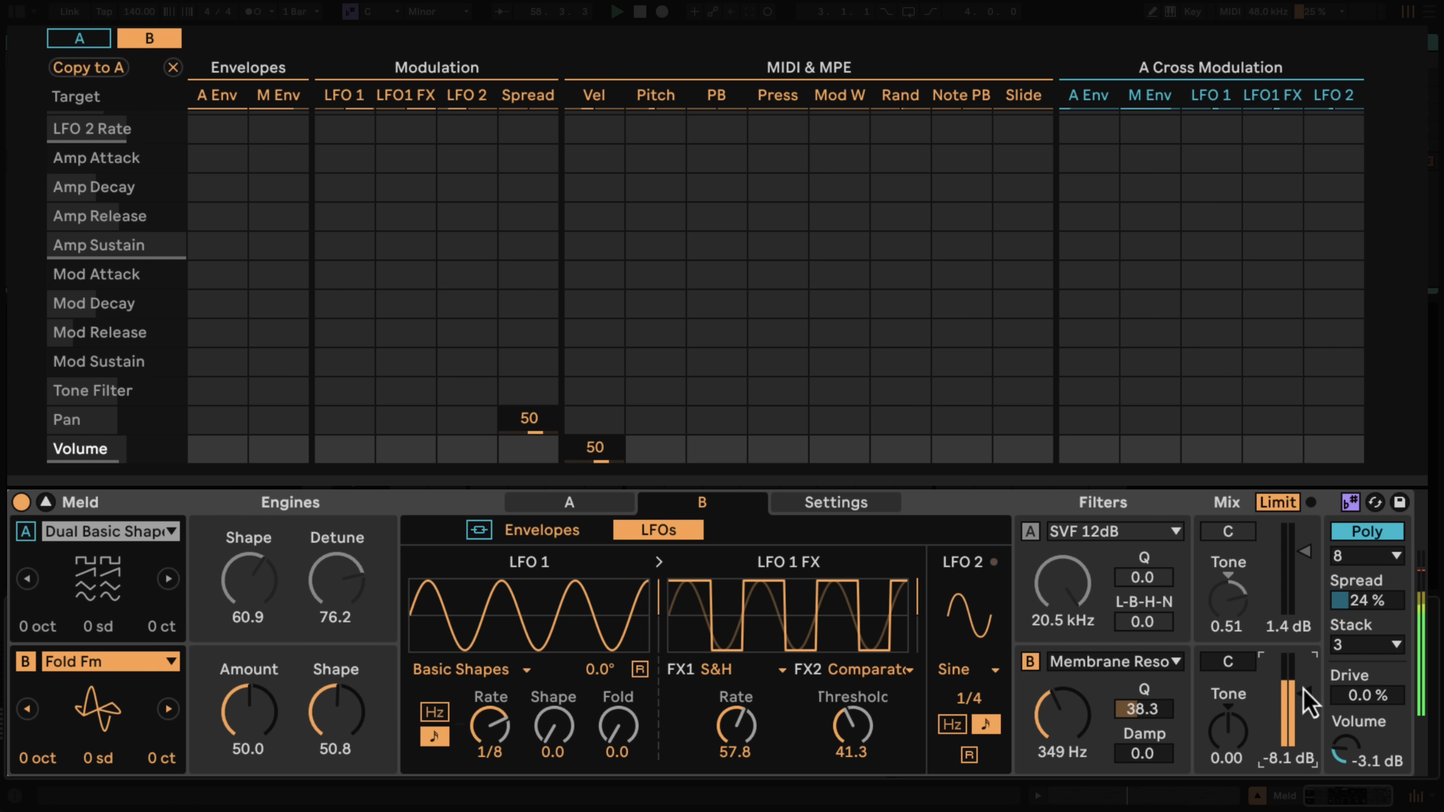
{"action": "left_click", "coordinate": [1351, 503]}
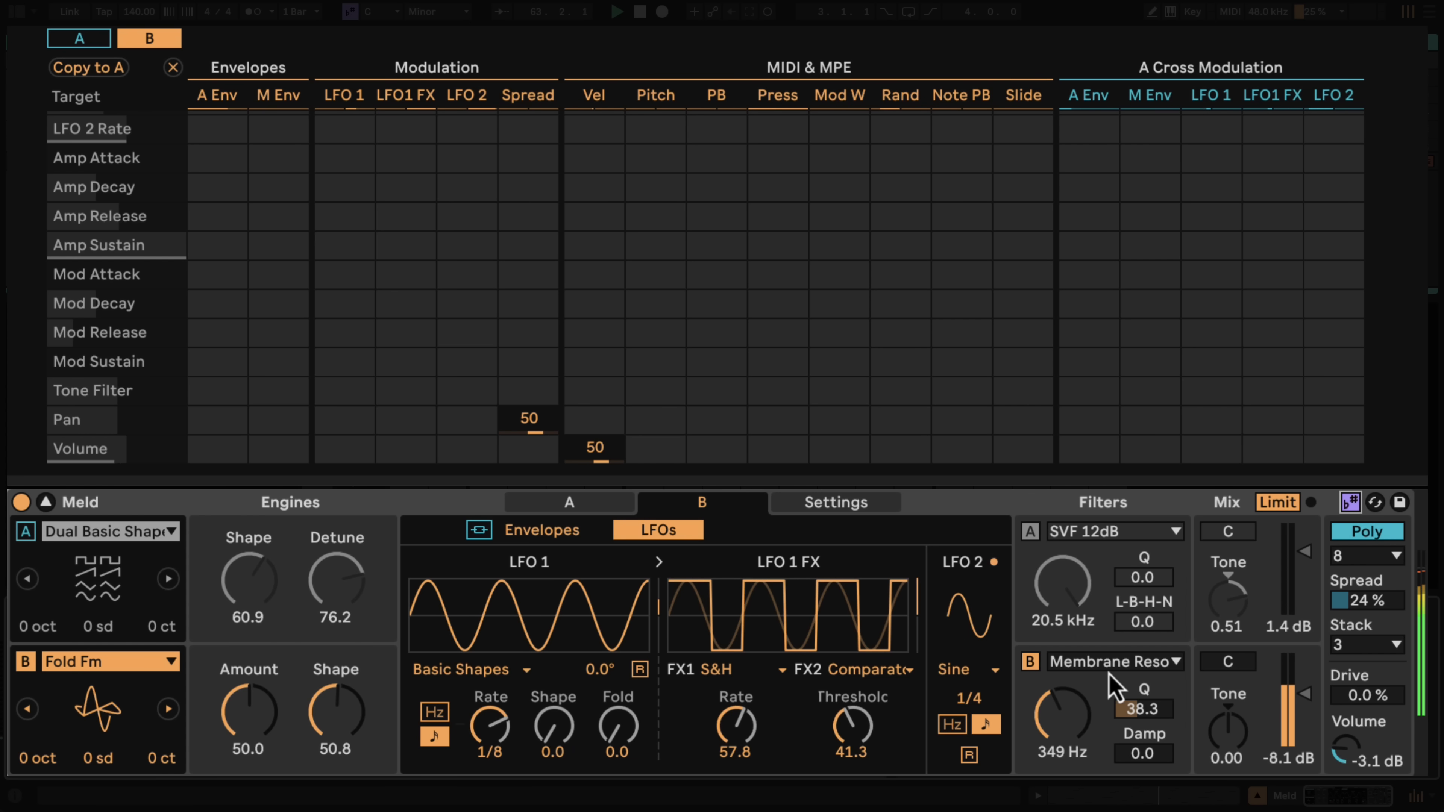
{"action": "left_click", "coordinate": [1118, 666]}
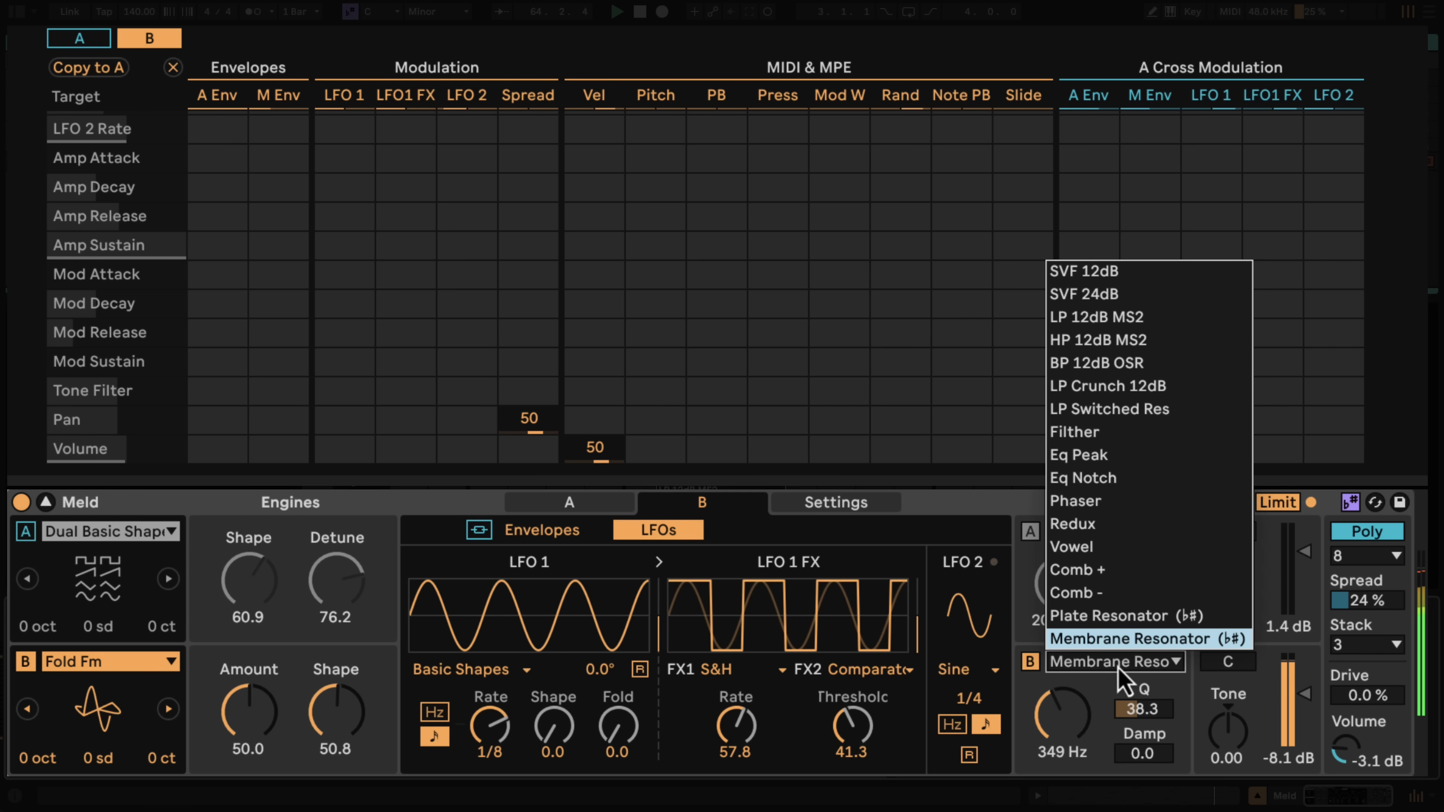
{"action": "left_click", "coordinate": [1118, 664]}
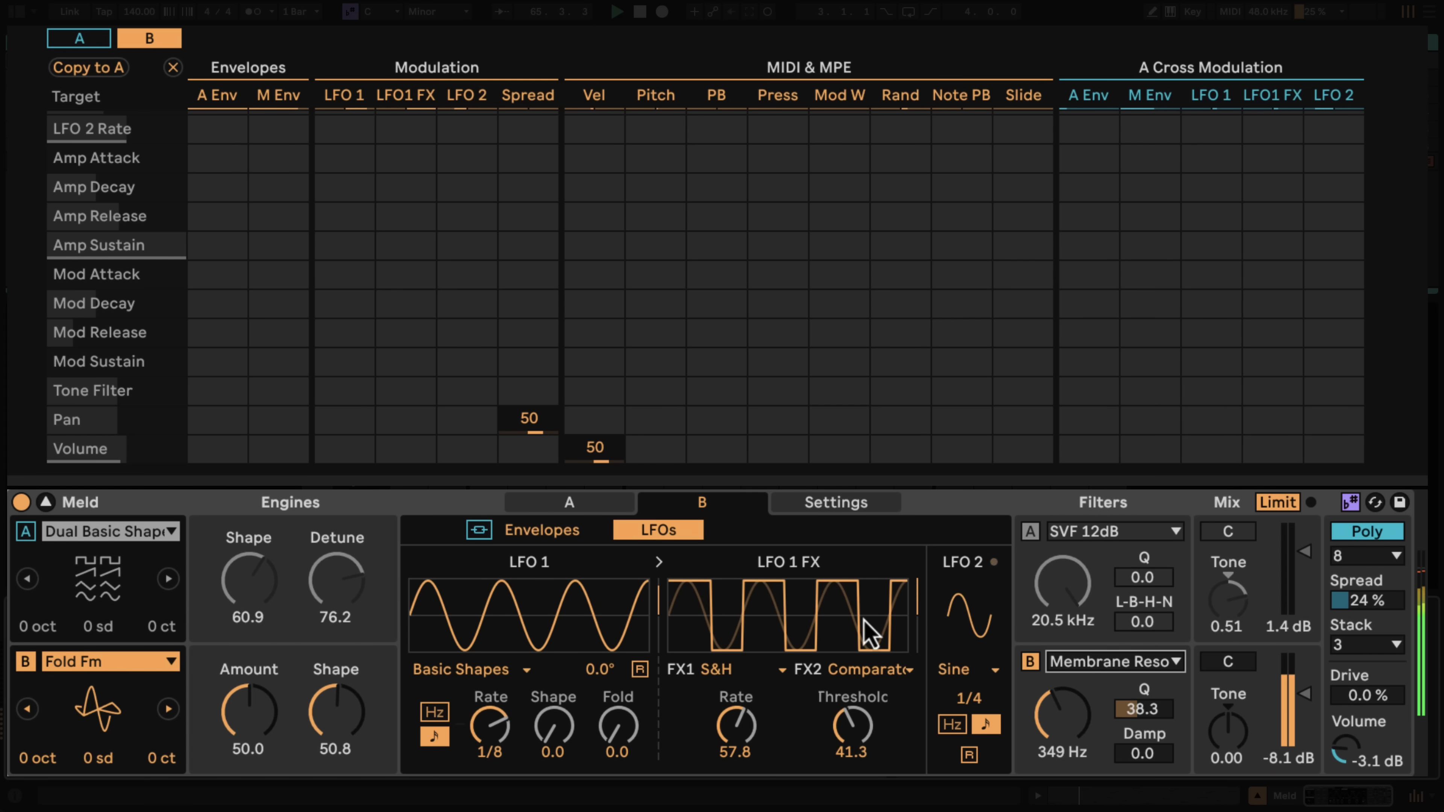
Switch engine A back on at a level of -1.1 dB and lower engine B's resonator frequency to 296 Hz.
{"action": "left_click", "coordinate": [29, 536]}
{"action": "left_click_drag", "start_coordinate": [1301, 553], "coordinate": [1300, 558]}
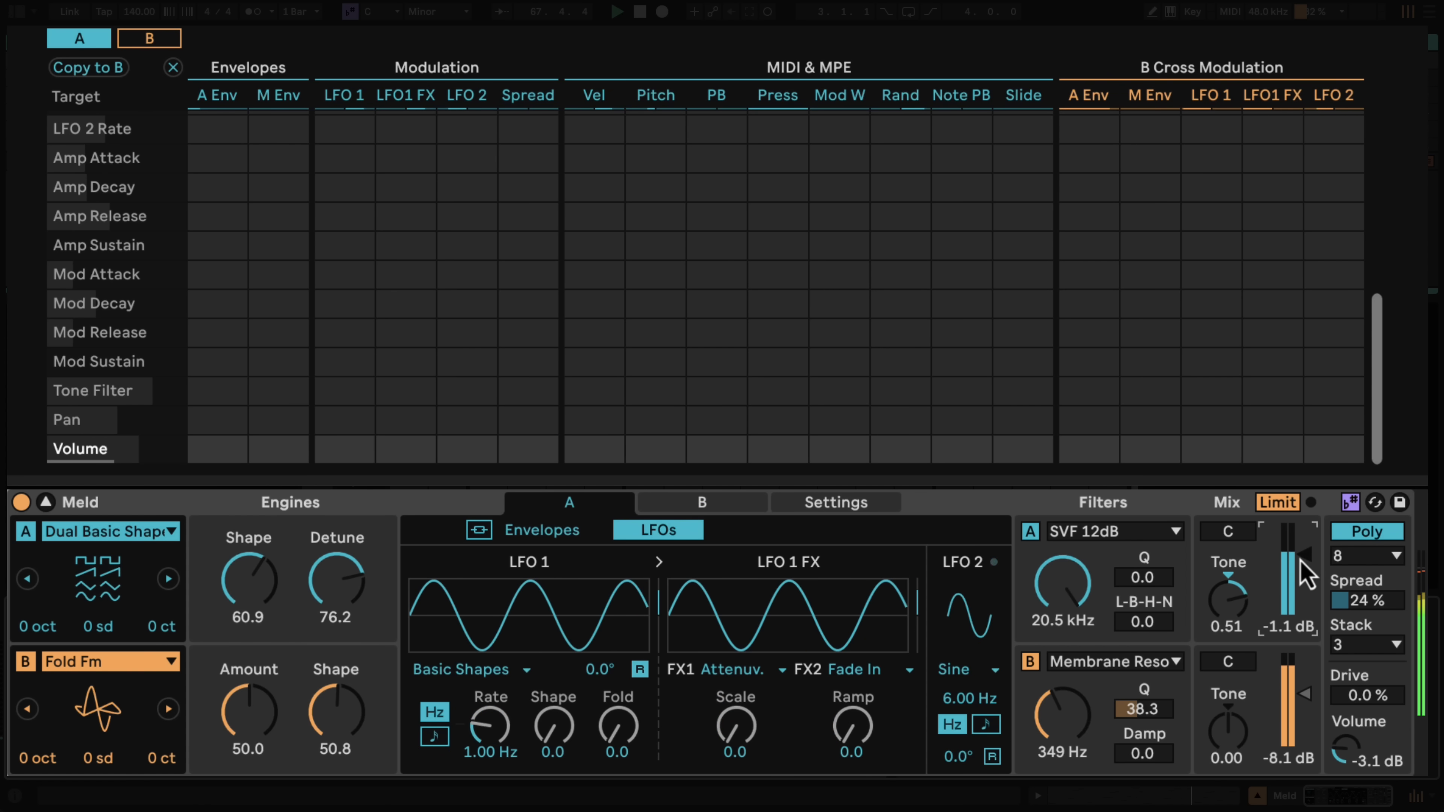
{"action": "left_click", "coordinate": [341, 586]}
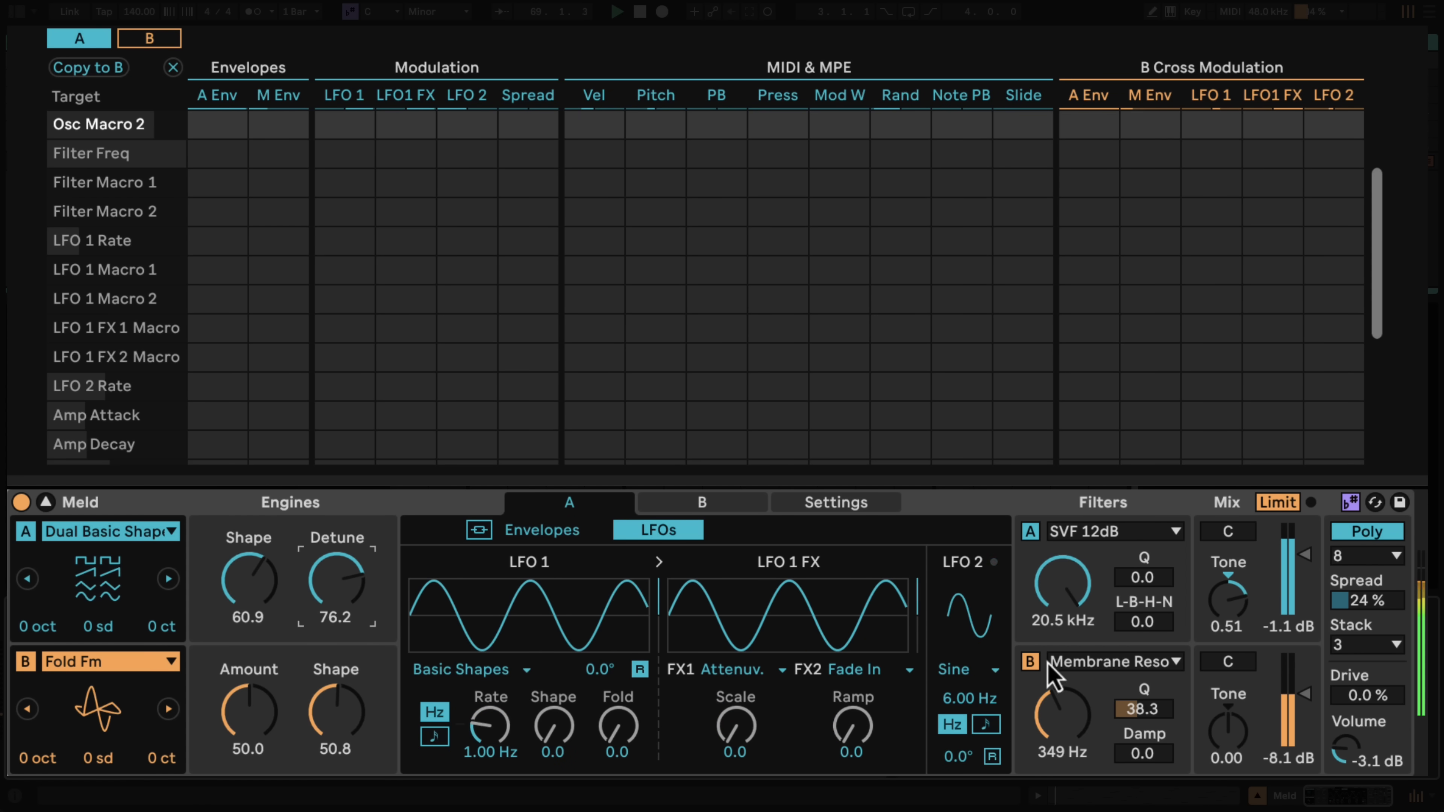
{"action": "left_click_drag", "start_coordinate": [1076, 722], "coordinate": [1076, 728]}
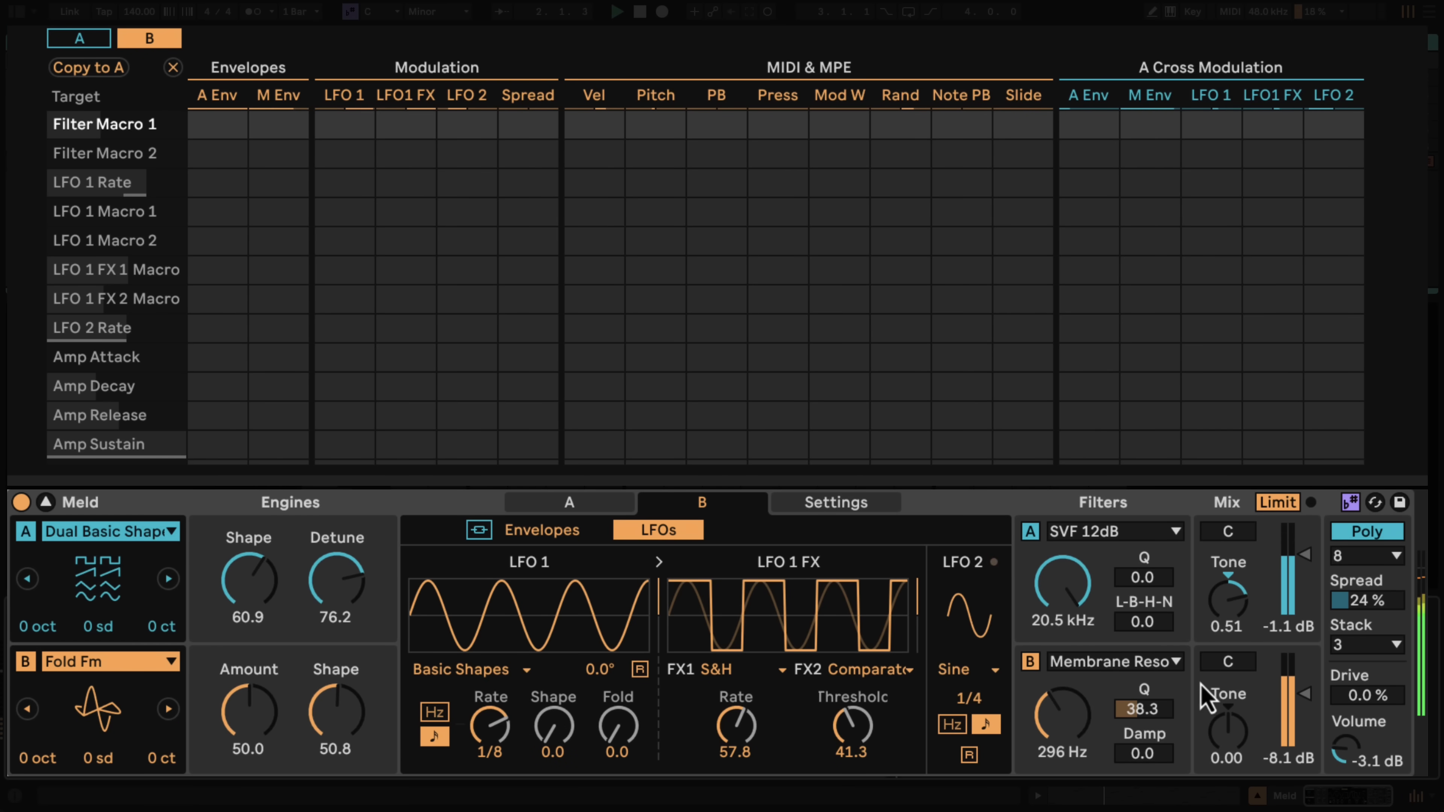
{"action": "left_click", "coordinate": [1166, 667]}
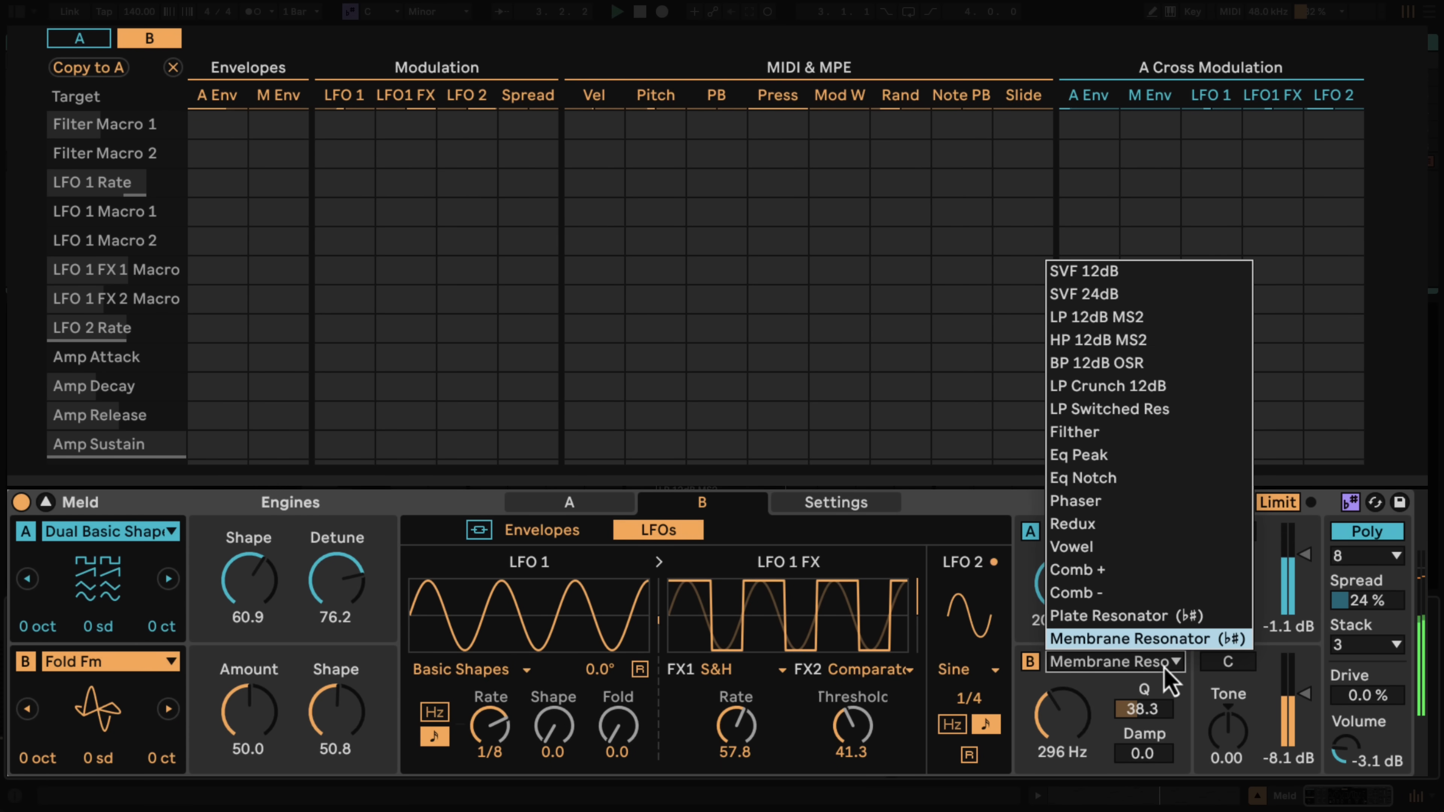
{"action": "left_click", "coordinate": [1165, 671]}
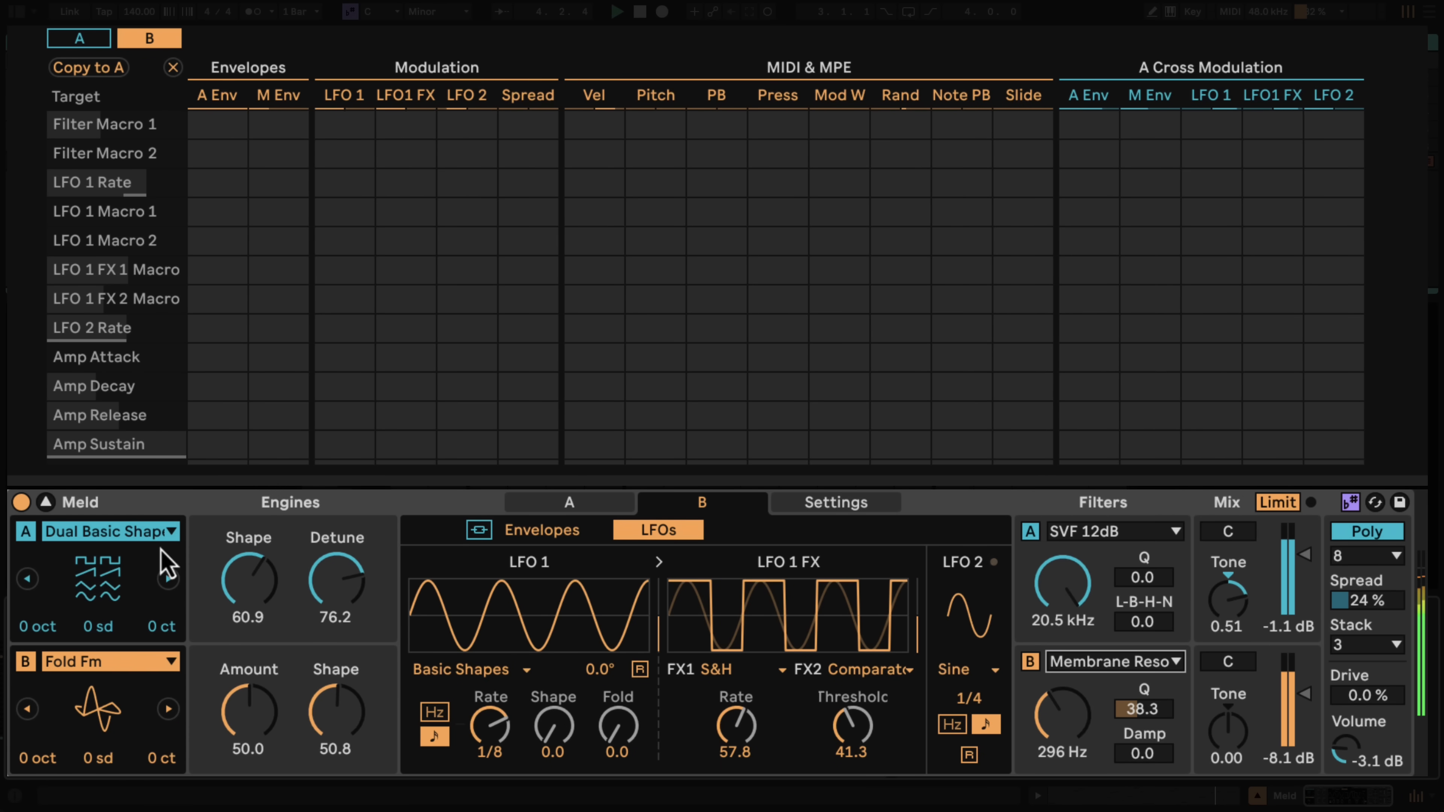
{"action": "left_click", "coordinate": [121, 533]}
{"action": "left_click", "coordinate": [121, 533]}
{"action": "left_click", "coordinate": [121, 532]}
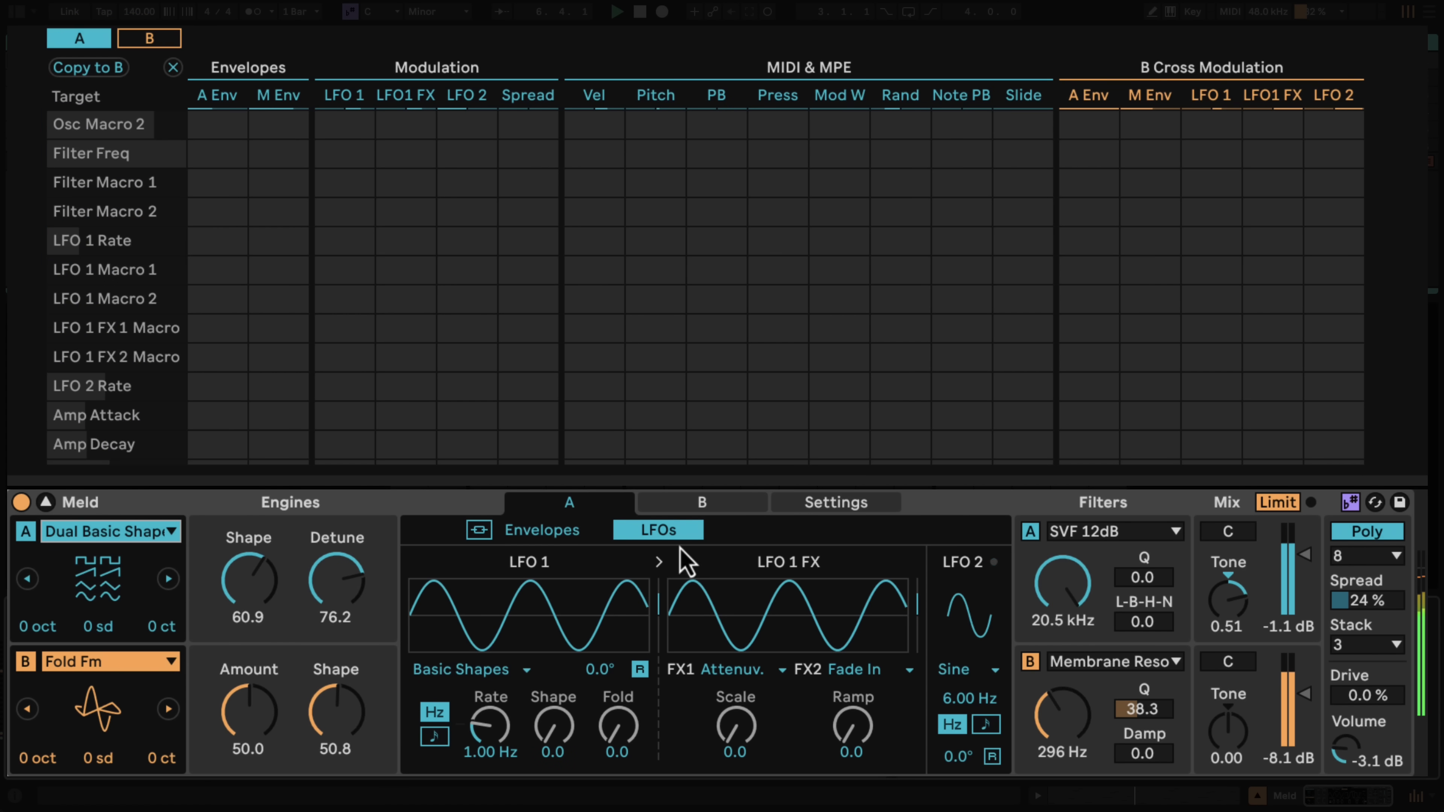
Open the synth's settings and try switching off scale awareness for engine B's filter and engine A's oscillator.
{"action": "left_click", "coordinate": [845, 512]}
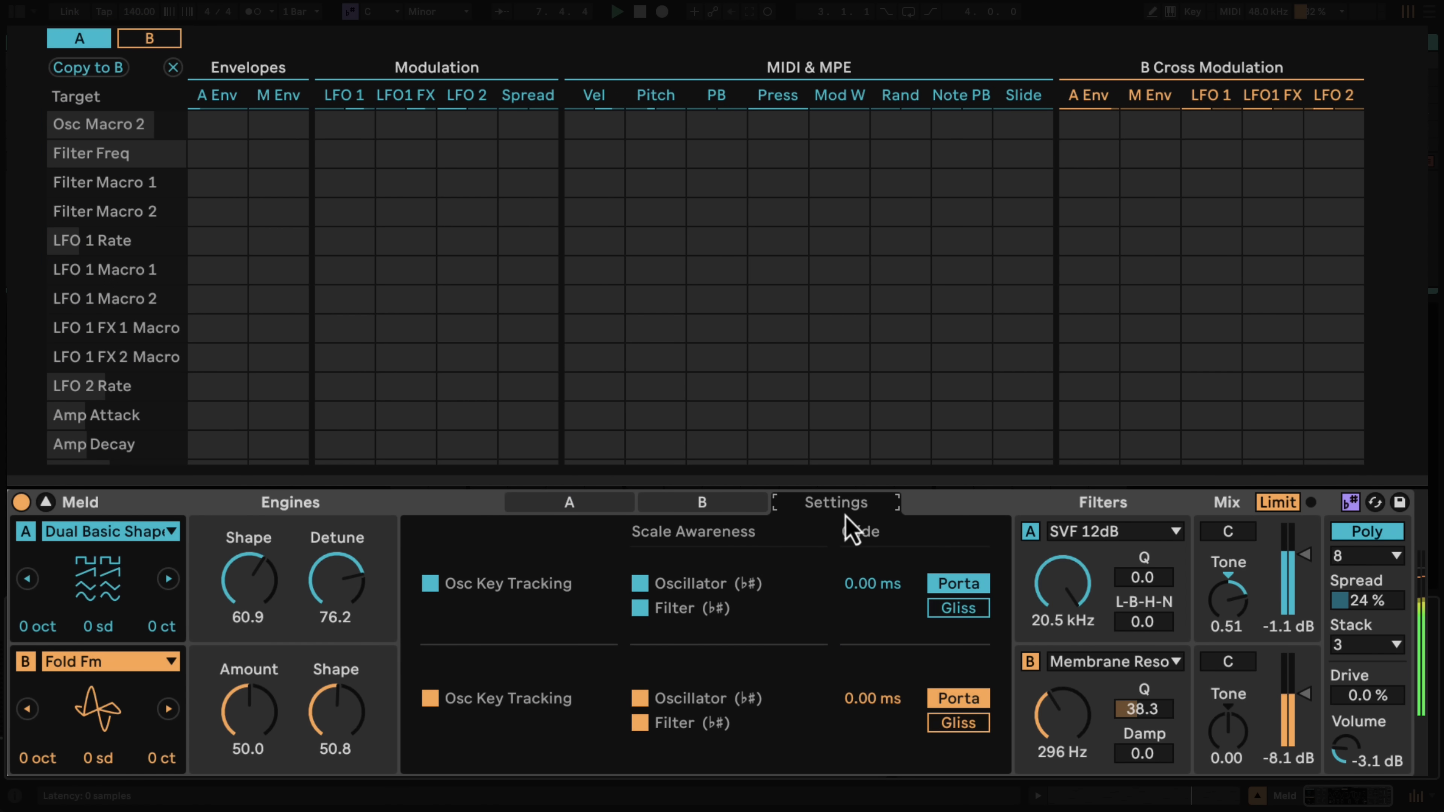
{"action": "left_click", "coordinate": [640, 723]}
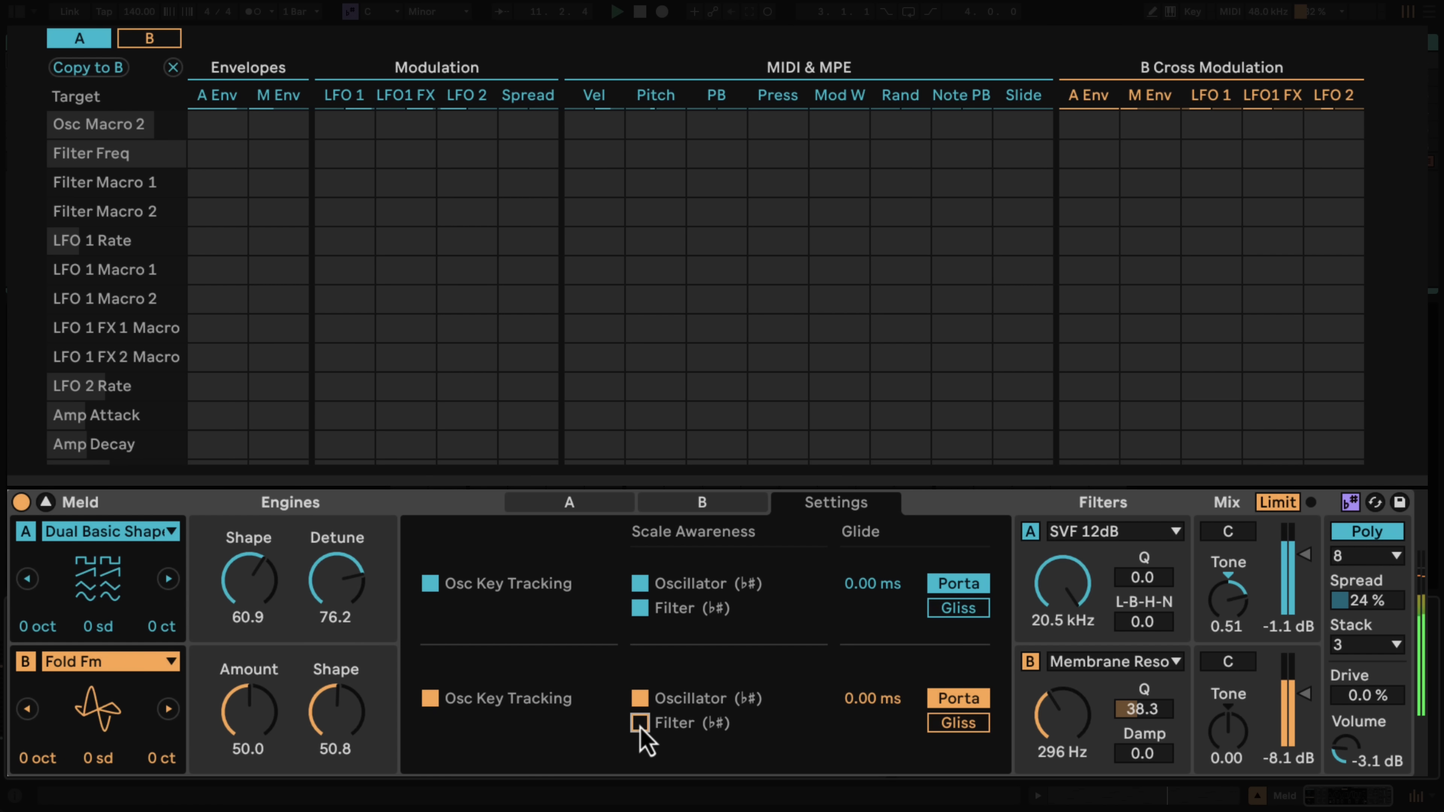
{"action": "left_click", "coordinate": [640, 725]}
{"action": "left_click", "coordinate": [642, 585]}
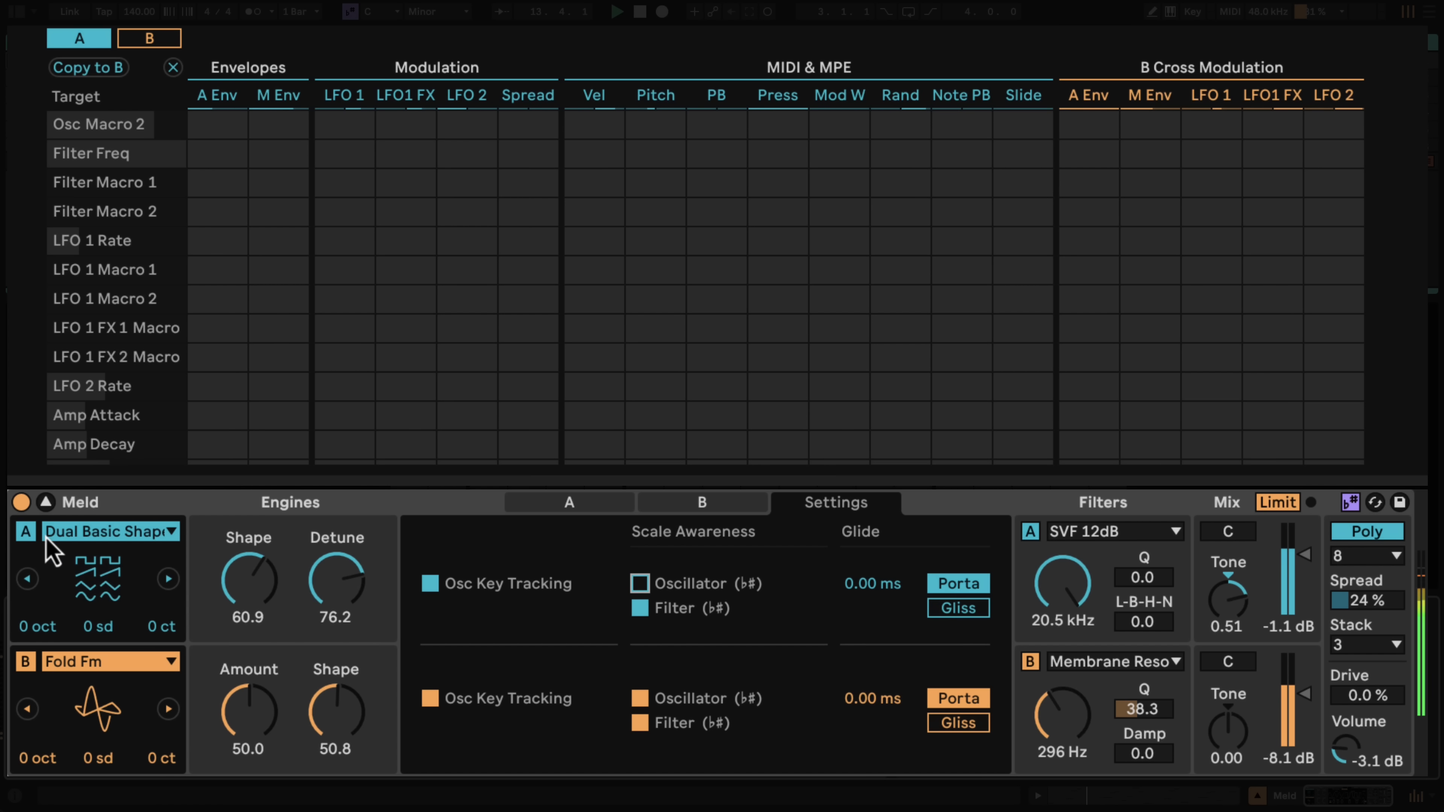
Switch engine B's oscillator key tracking off and back on.
{"action": "left_click", "coordinate": [429, 701]}
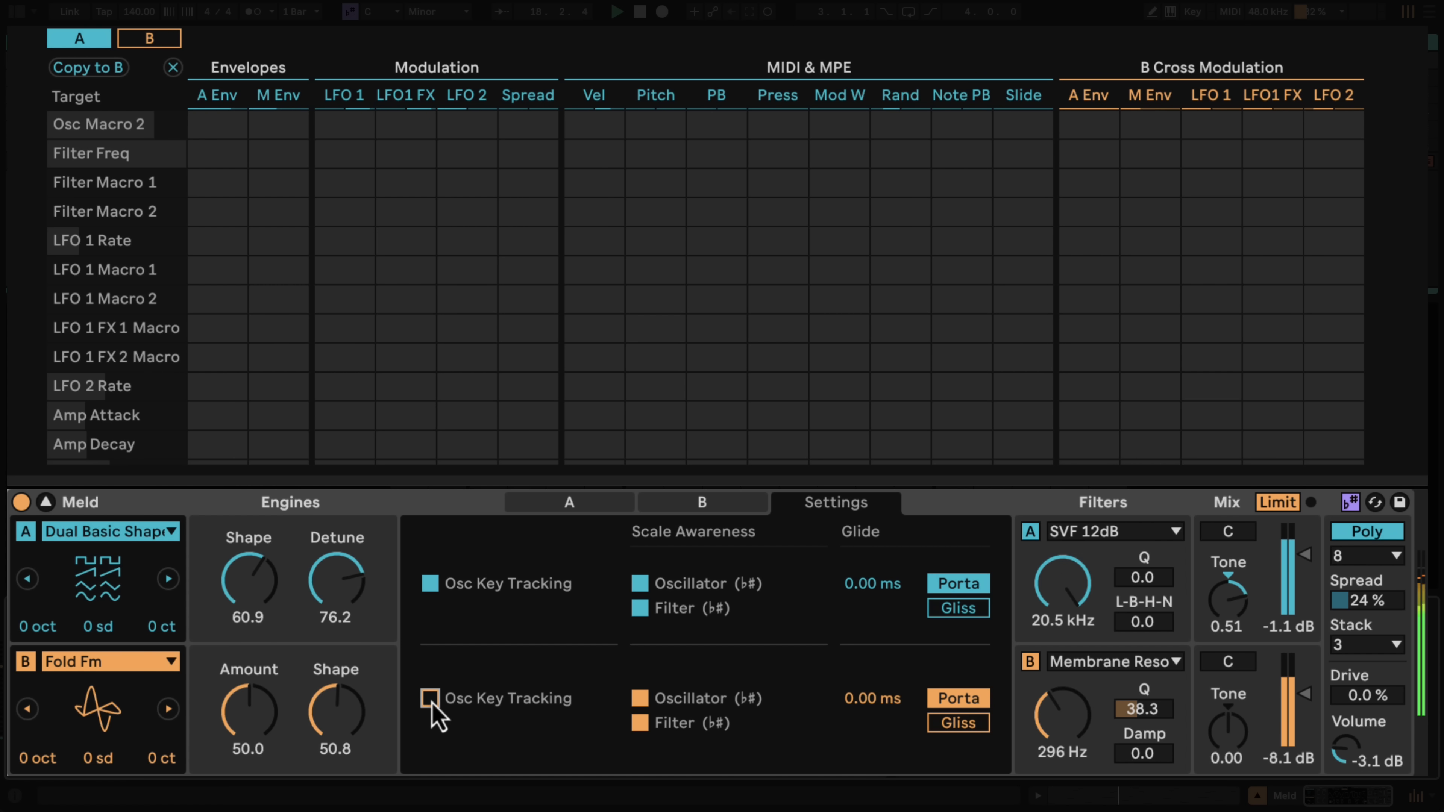
{"action": "left_click", "coordinate": [430, 701]}
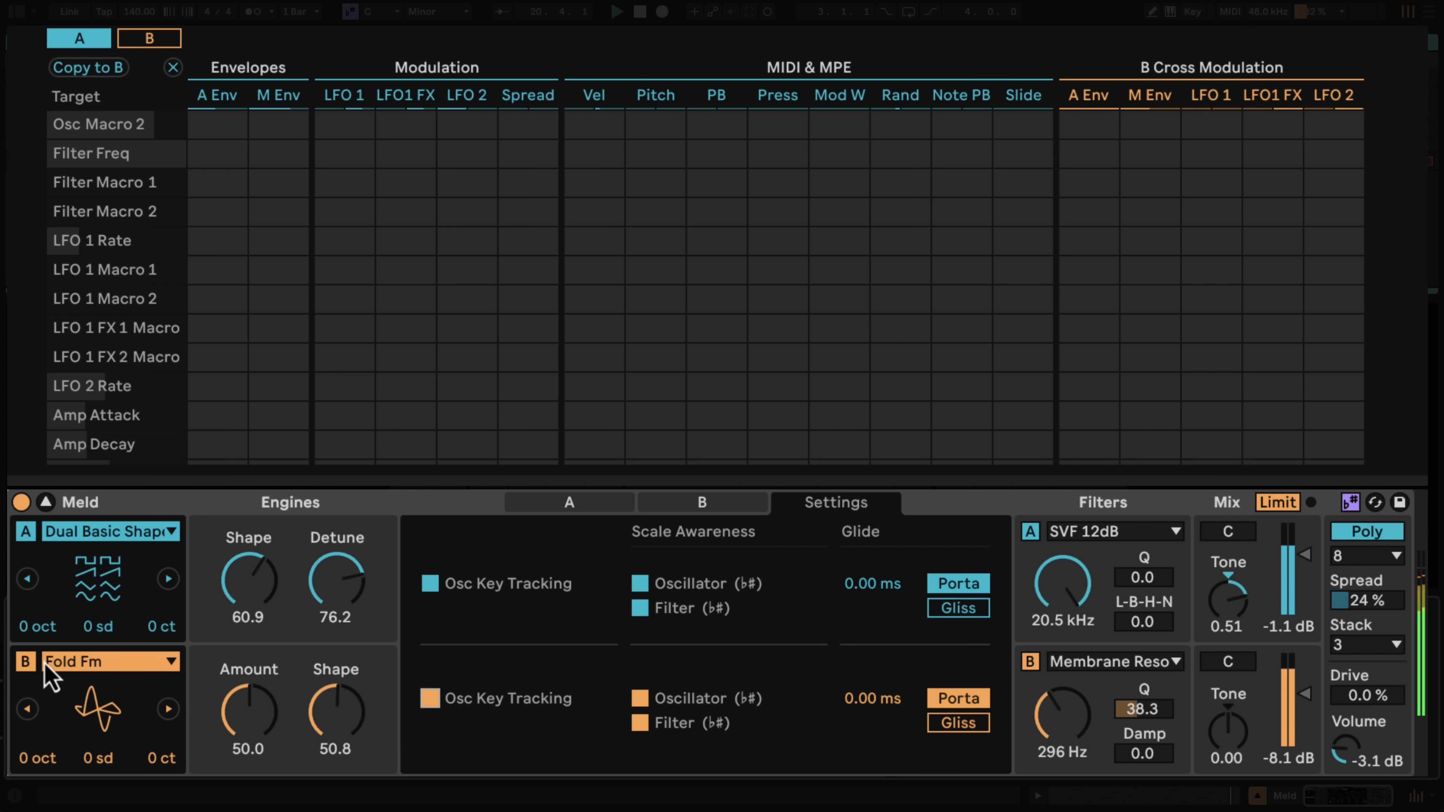
Switch off engine B and set engine A's portamento glide time to 279 ms.
{"action": "left_click", "coordinate": [29, 662]}
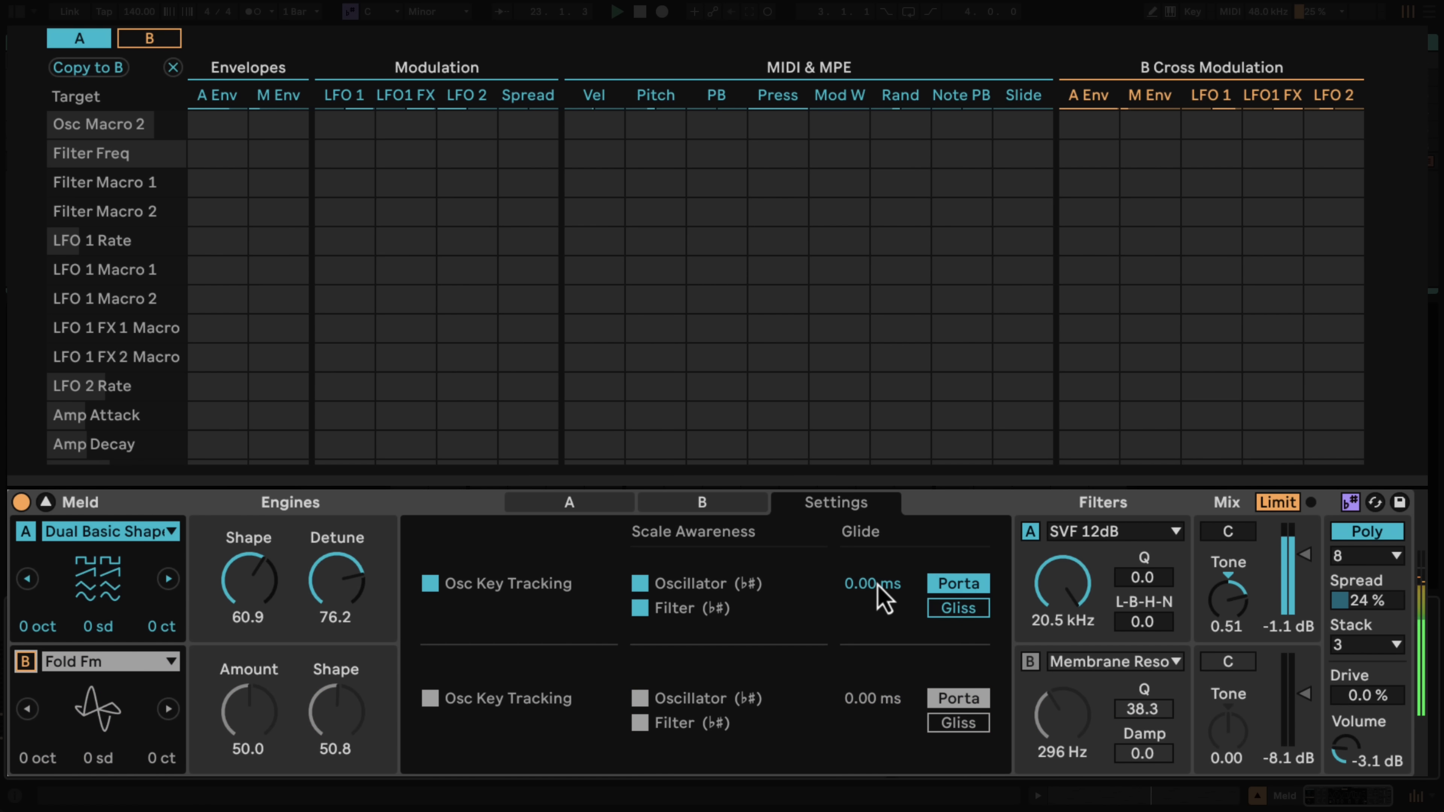
{"action": "mouse_move", "coordinate": [878, 585]}
{"action": "left_mouse_down"}
{"action": "mouse_move", "coordinate": [920, 591]}
{"action": "mouse_move", "coordinate": [892, 590]}
{"action": "left_mouse_up"}
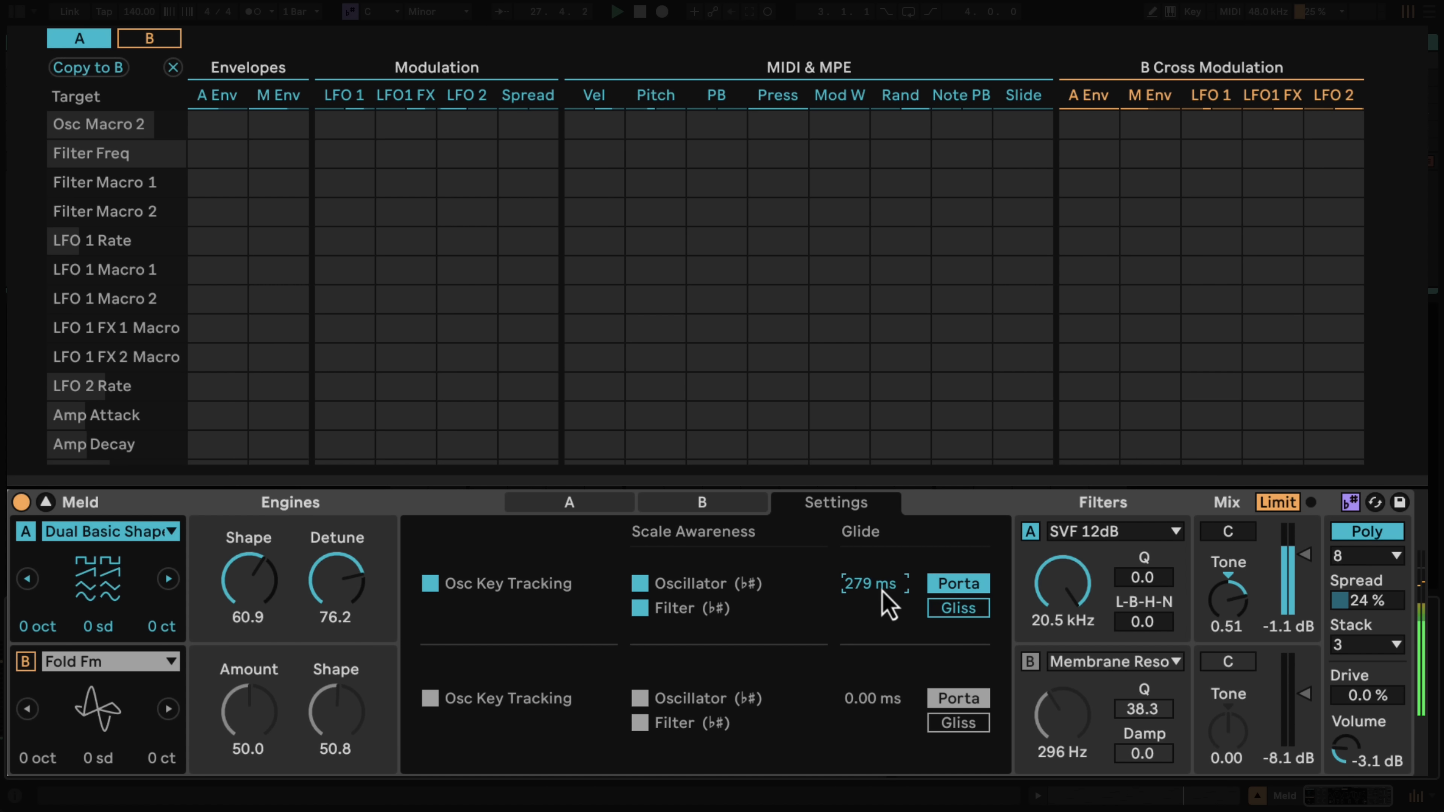
Switch engine A's glide mode from portamento to glissando and set its glide time to 430 ms.
{"action": "left_click", "coordinate": [952, 611]}
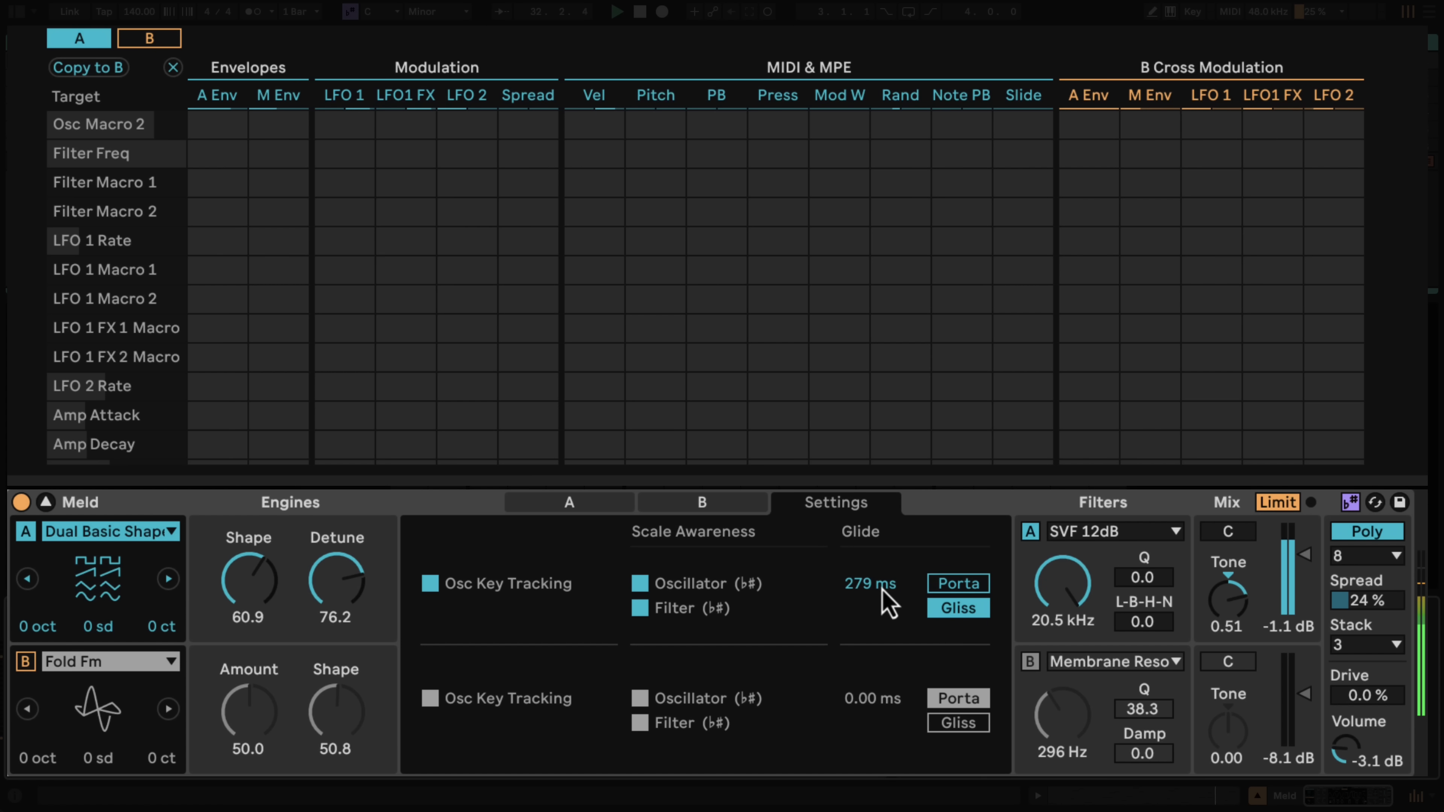
{"action": "left_click_drag", "start_coordinate": [887, 597], "coordinate": [887, 596]}
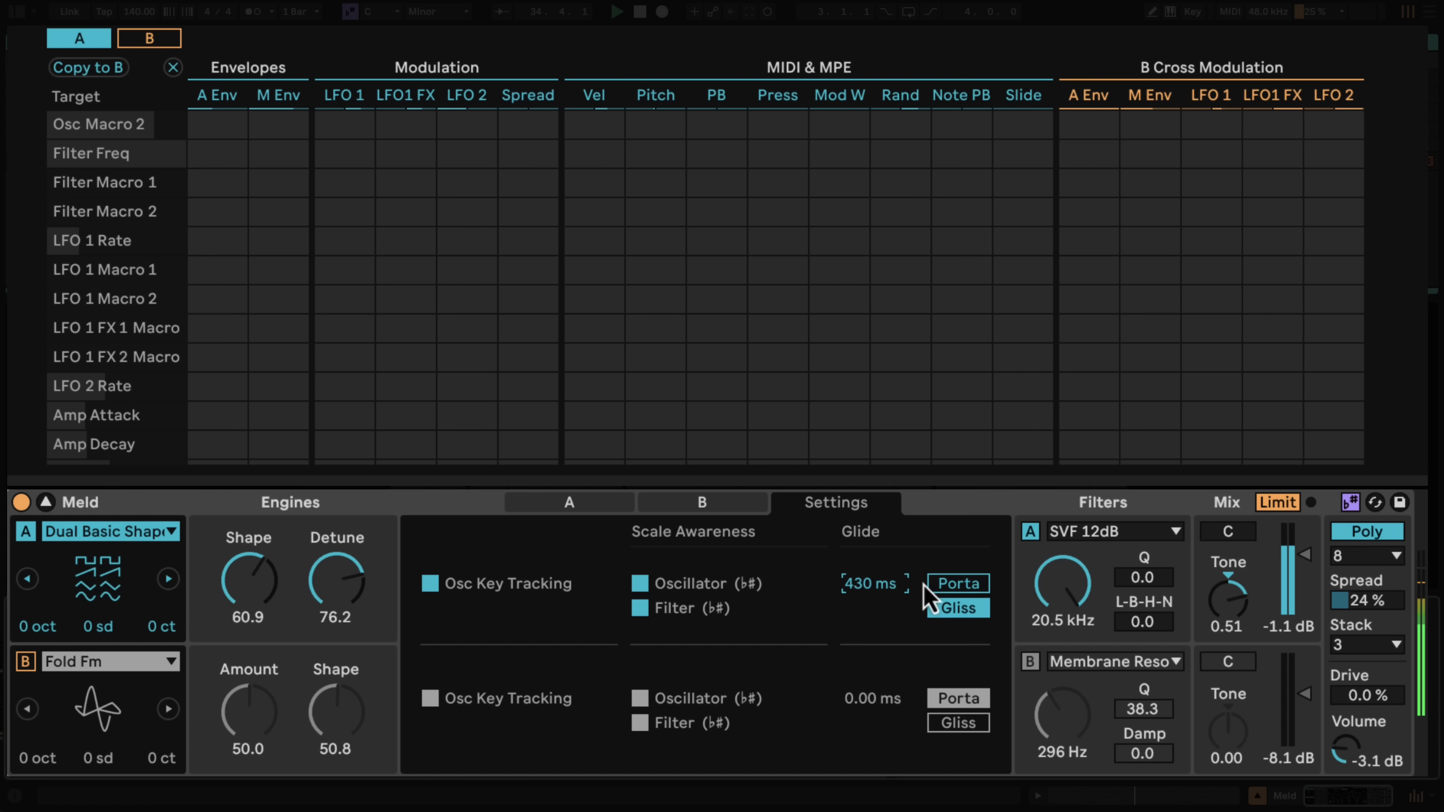
Turn the synth's use of the current scale off and back on, and set engine A's glide time to 99.6 ms.
{"action": "left_click", "coordinate": [1356, 512]}
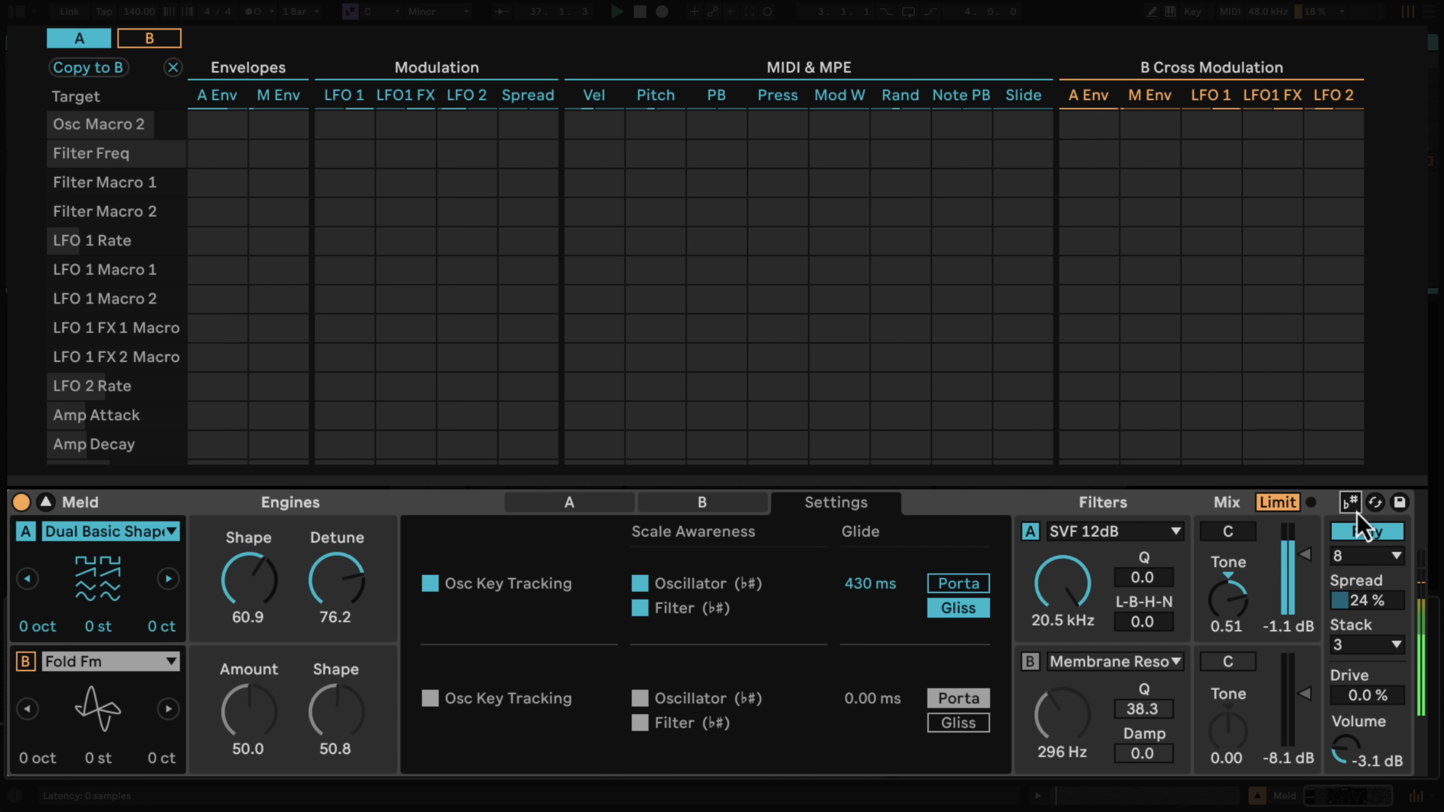
{"action": "left_click", "coordinate": [1356, 511]}
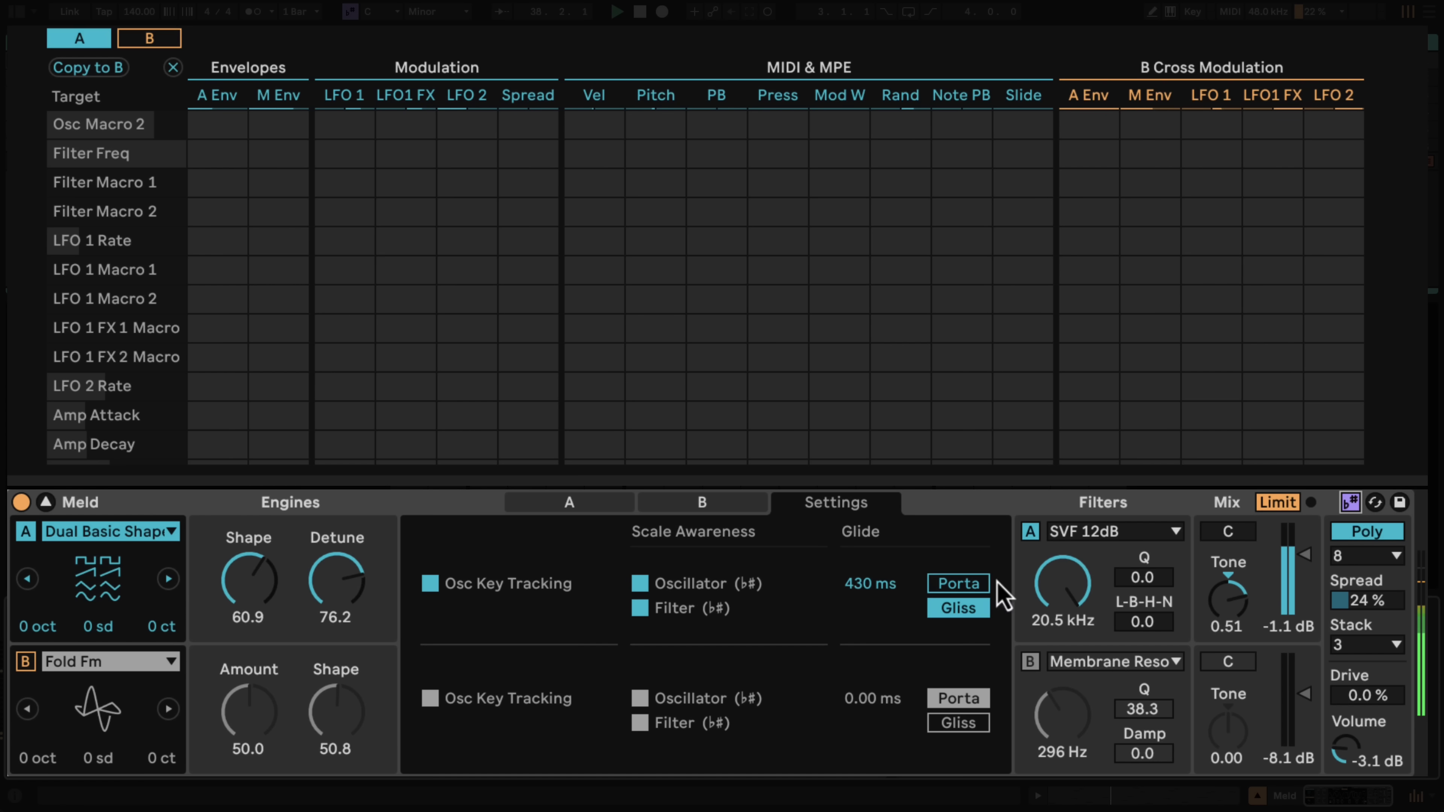
{"action": "left_click_drag", "start_coordinate": [870, 592], "coordinate": [871, 604]}
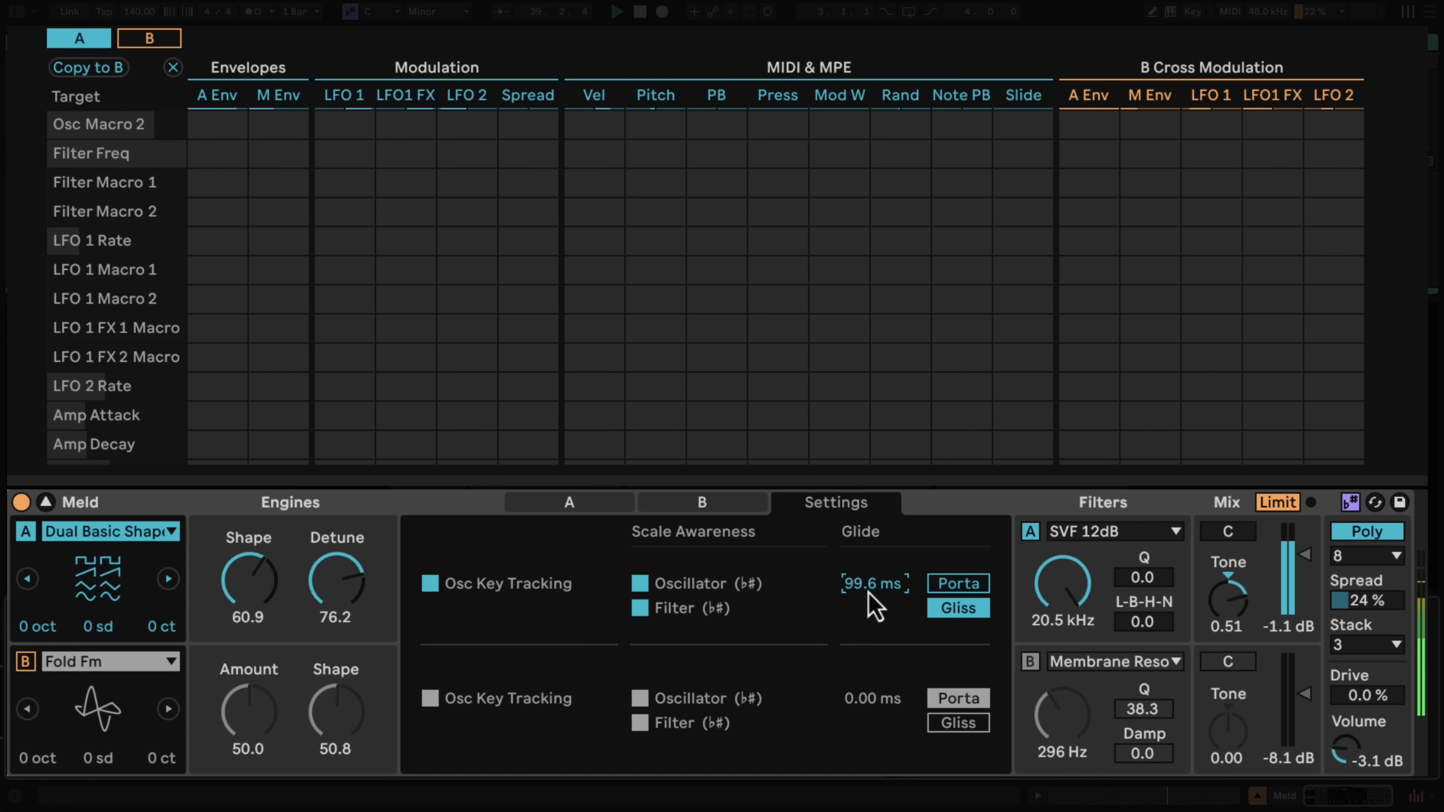
Switch engine B back on, set its oscillator shape to 42.9, and turn engine A's detune down to its minimum.
{"action": "left_click", "coordinate": [29, 662]}
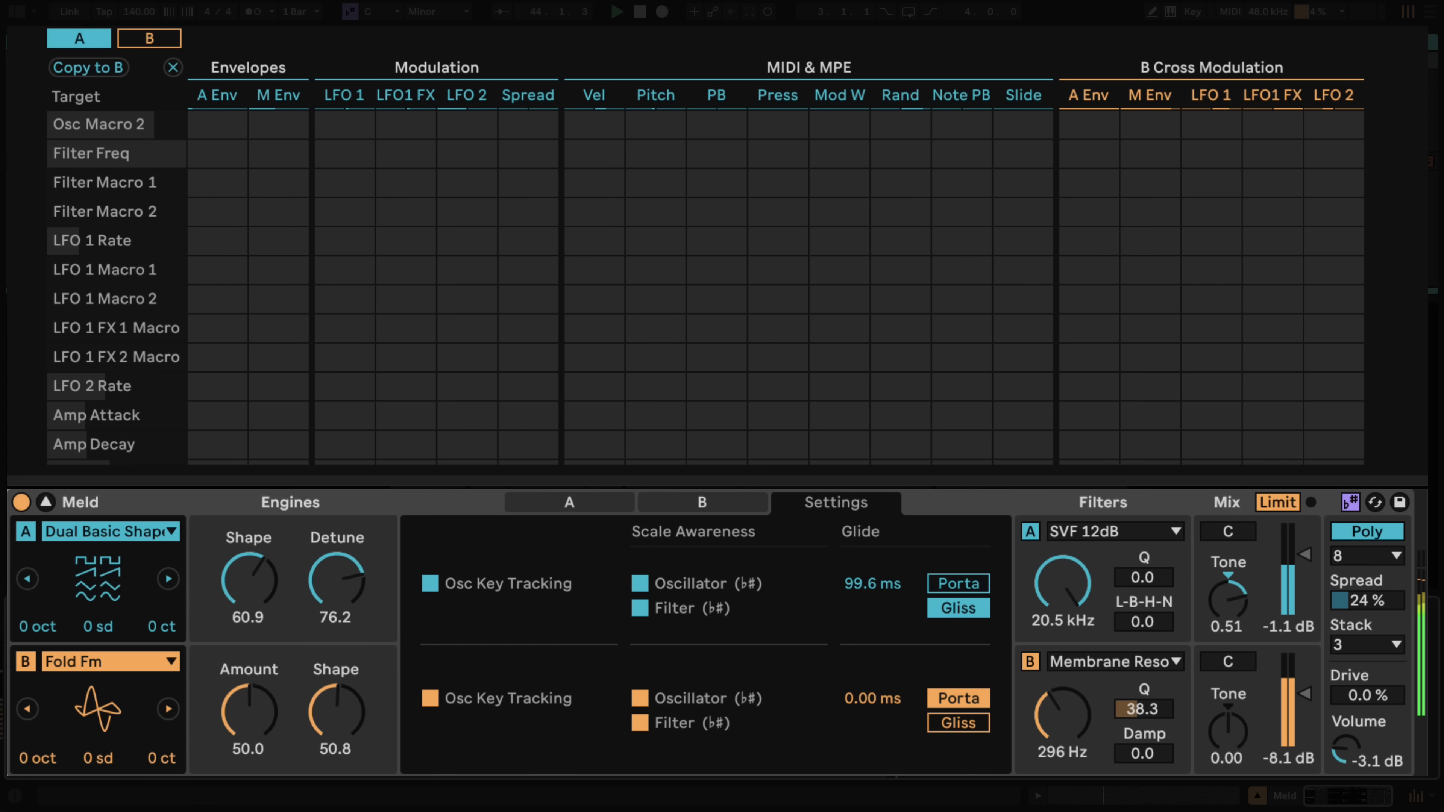
{"action": "left_click", "coordinate": [340, 717]}
{"action": "left_click_drag", "start_coordinate": [341, 612], "coordinate": [341, 611]}
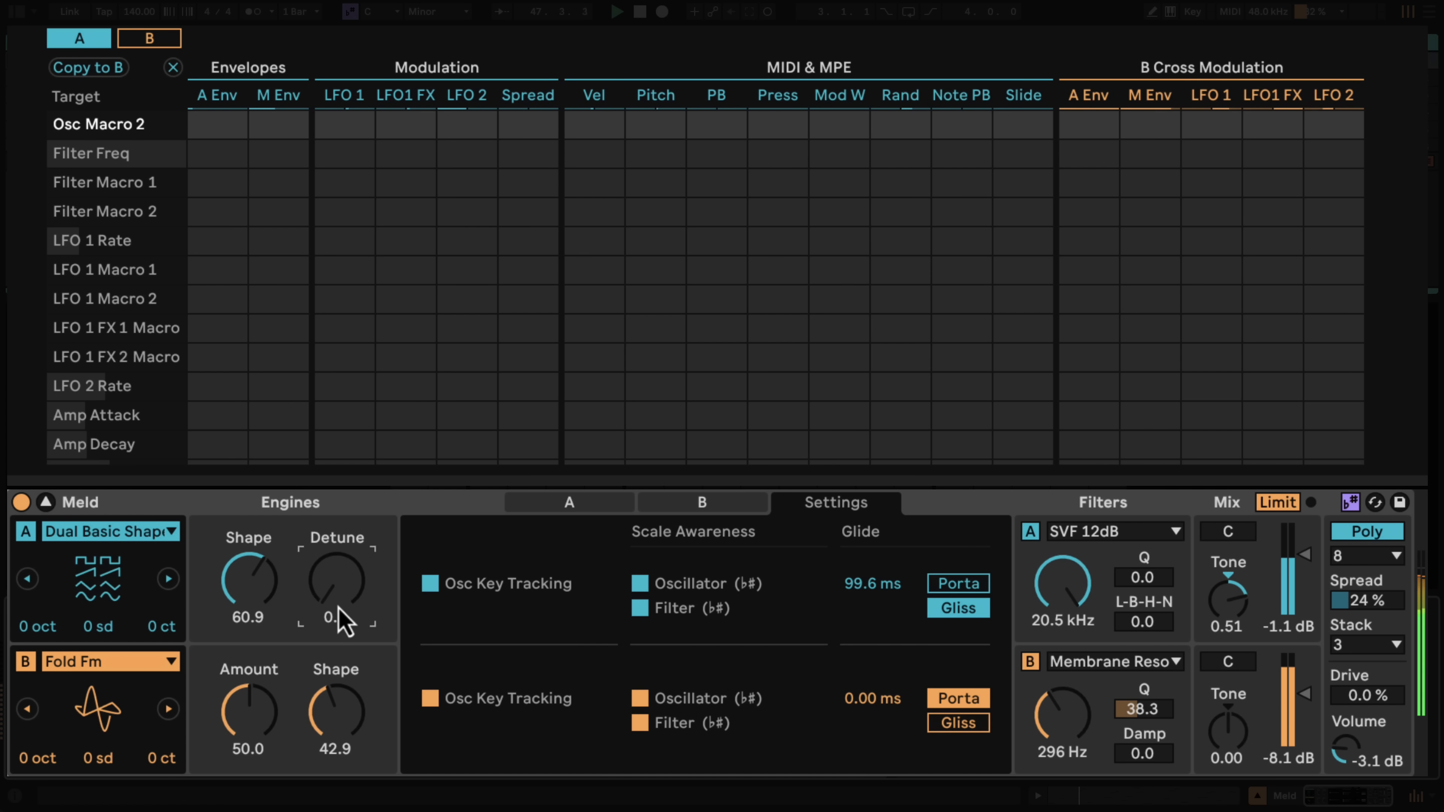